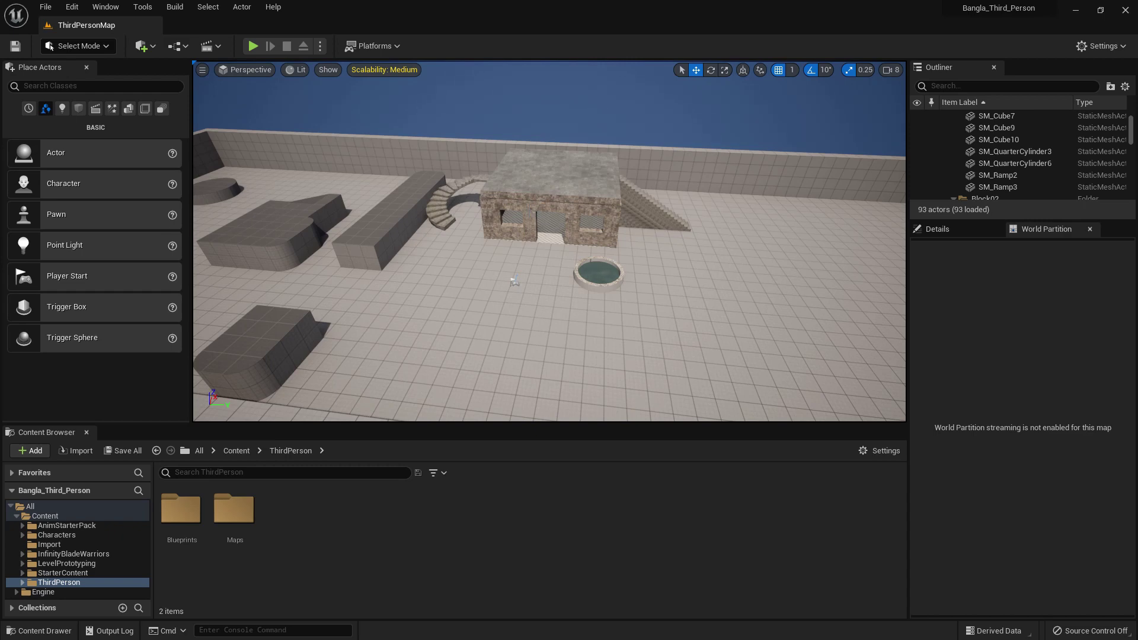
Create a new level from the template that includes a floor and sky lighting
click(45, 7)
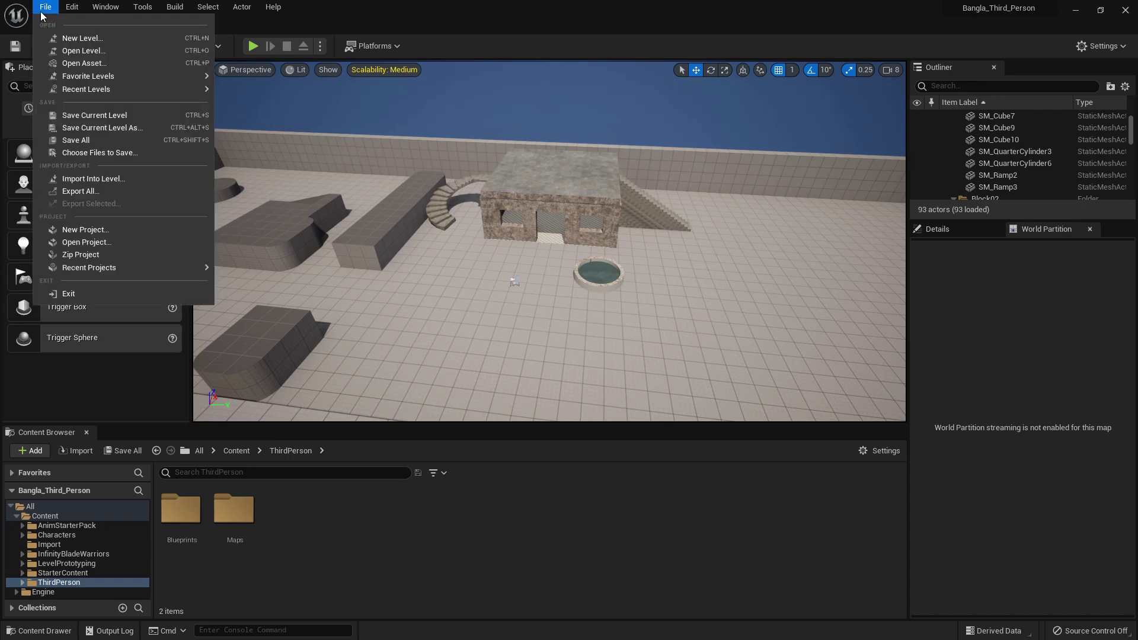
click(71, 38)
double_click(581, 254)
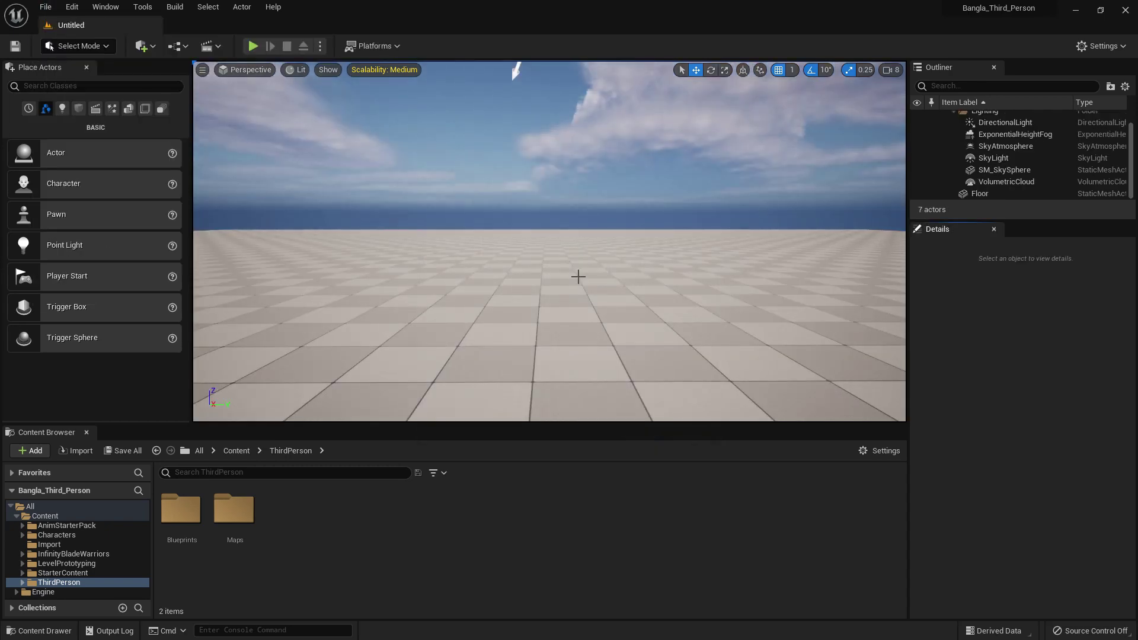
Delete the Floor mesh from the new level
scroll(581, 253, down, 5)
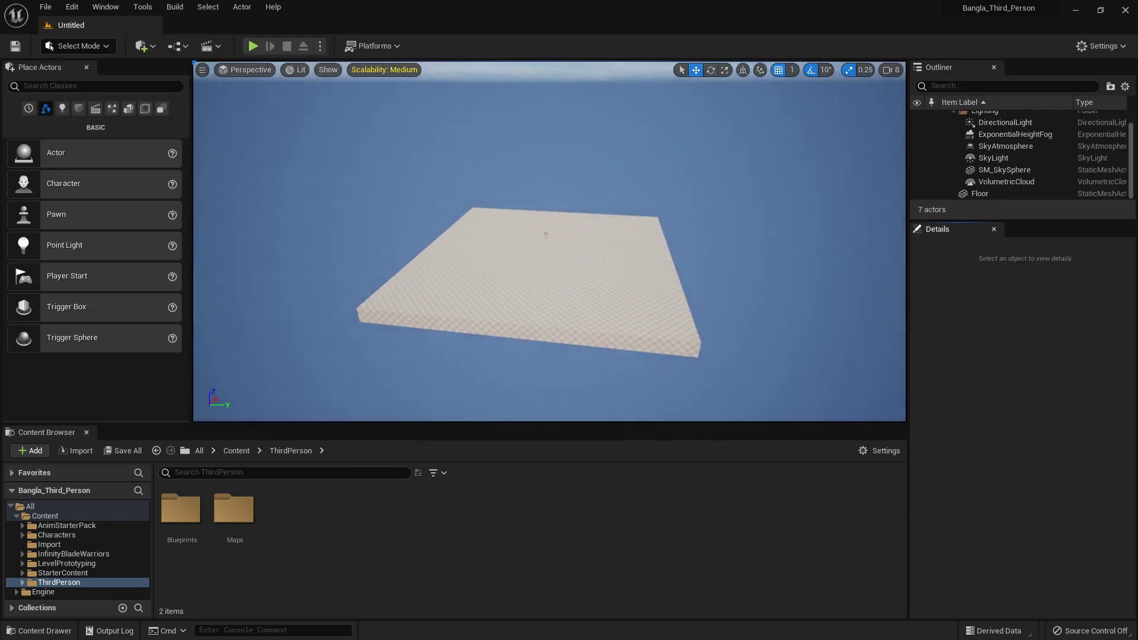
click(579, 242)
scroll(579, 241, up, 8)
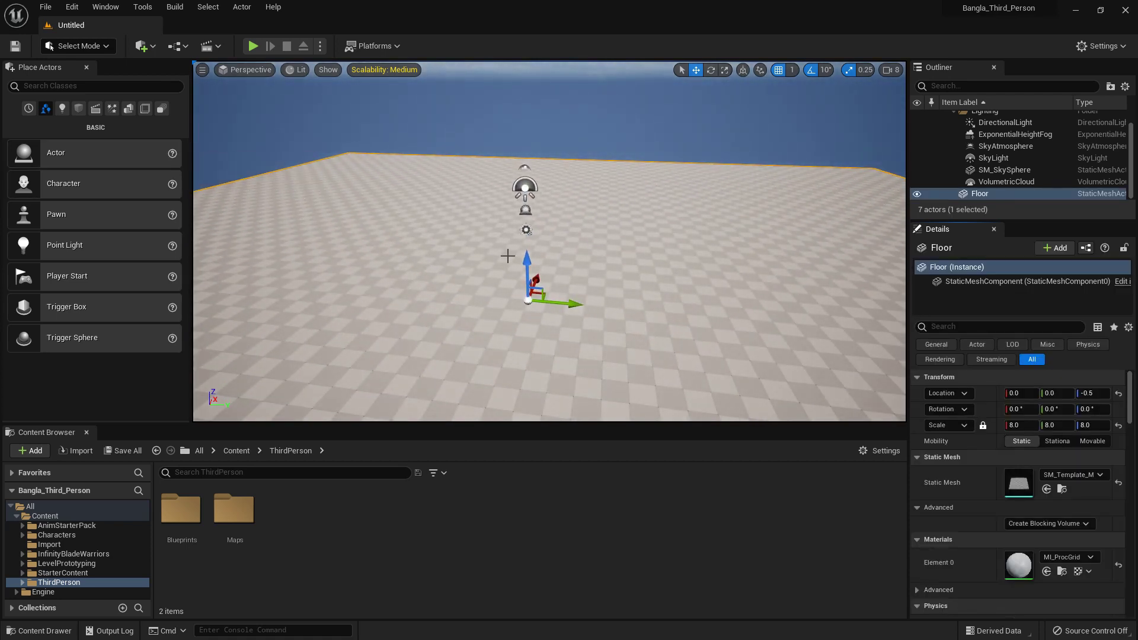
key(Delete)
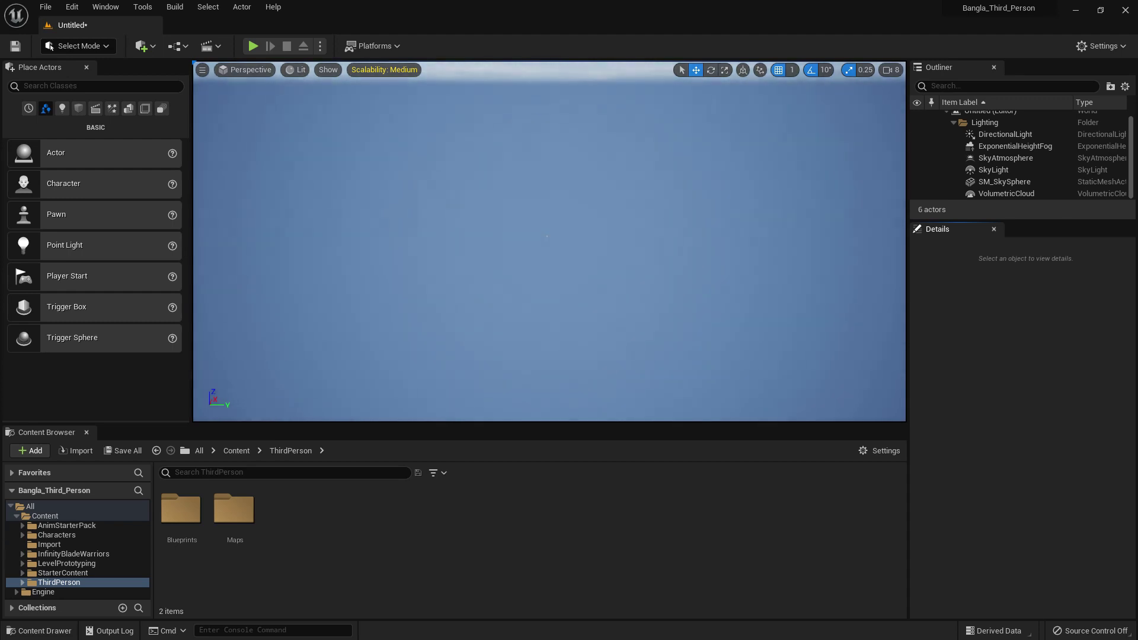
Switch to Landscape mode and set the new landscape to be built with Create New
click(87, 48)
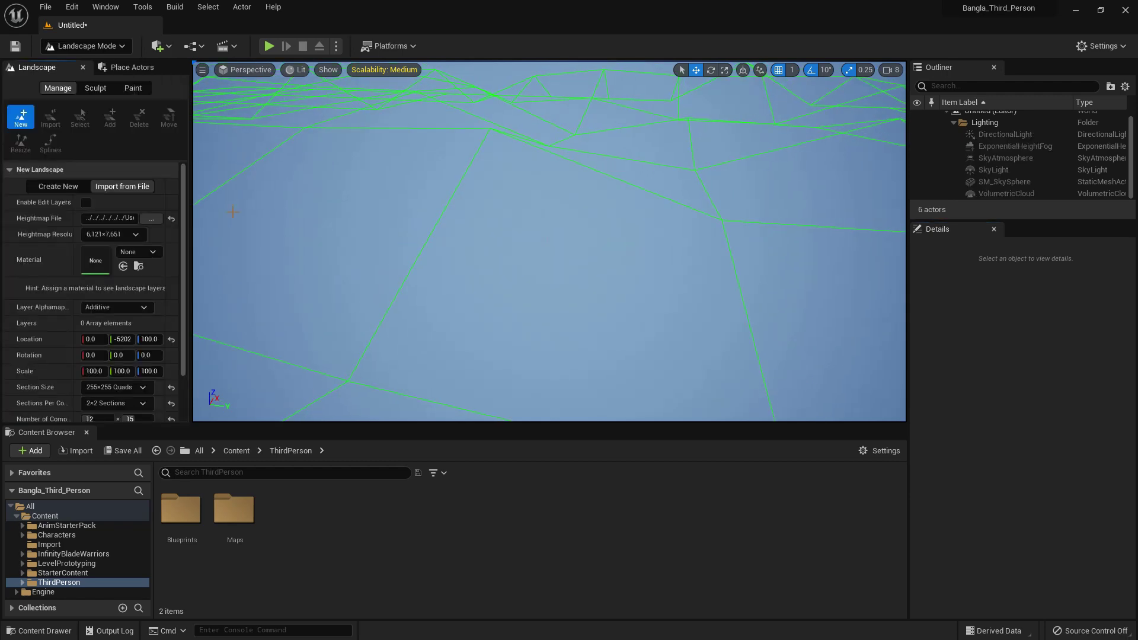
click(59, 187)
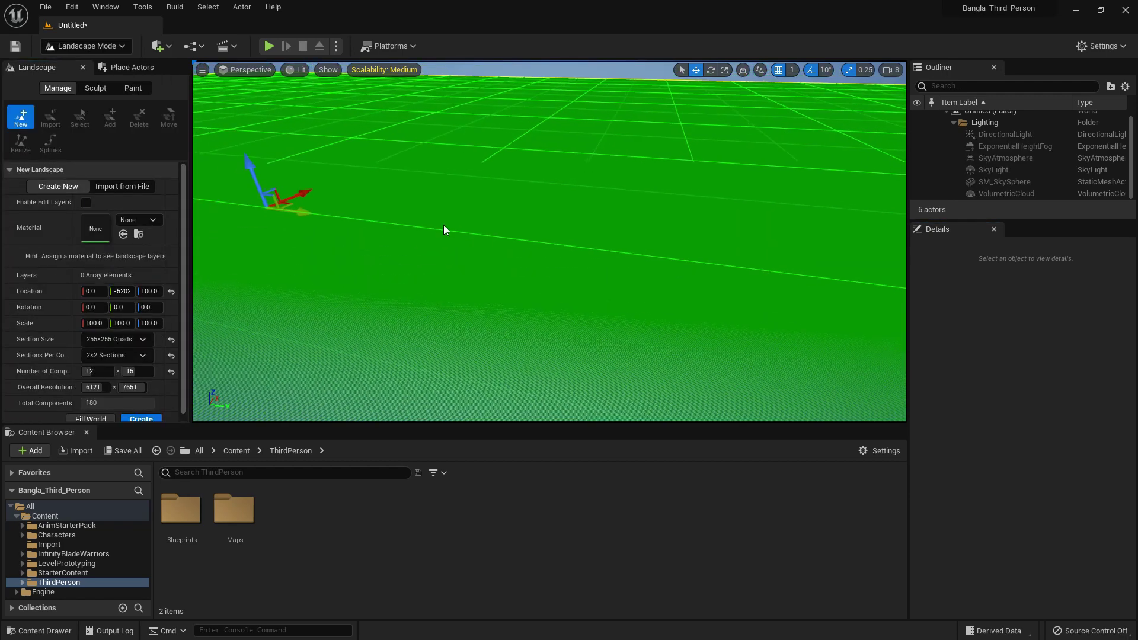
alt+right_drag(441, 222, 332, 221)
alt+drag(479, 231, 535, 252)
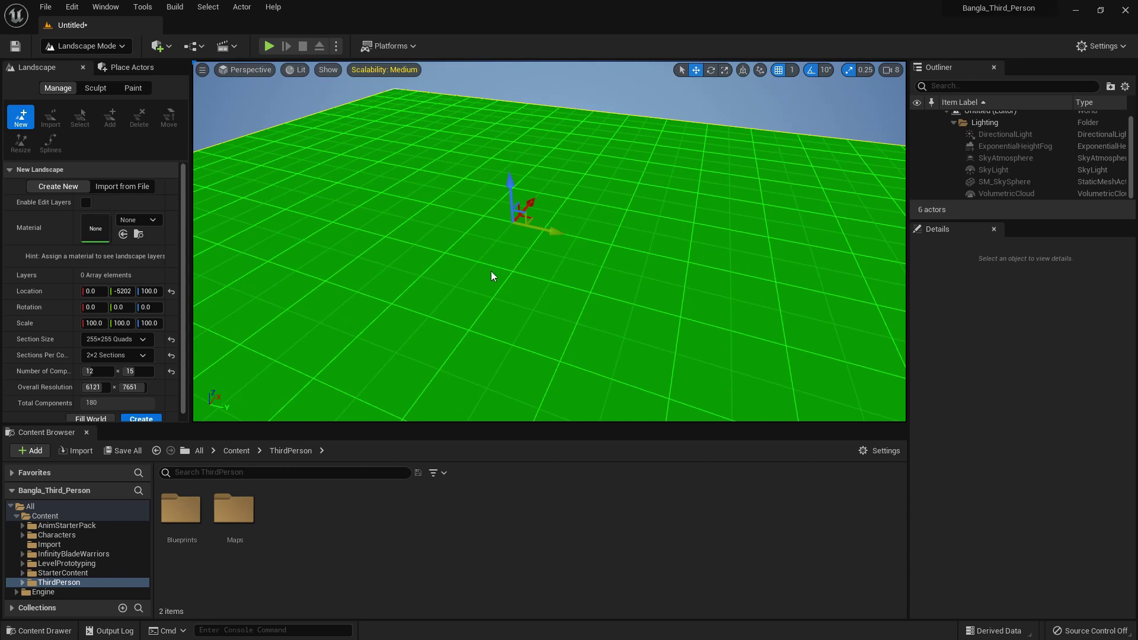
Reset the new landscape's location, section size, sections per component and number of components to their defaults
click(171, 292)
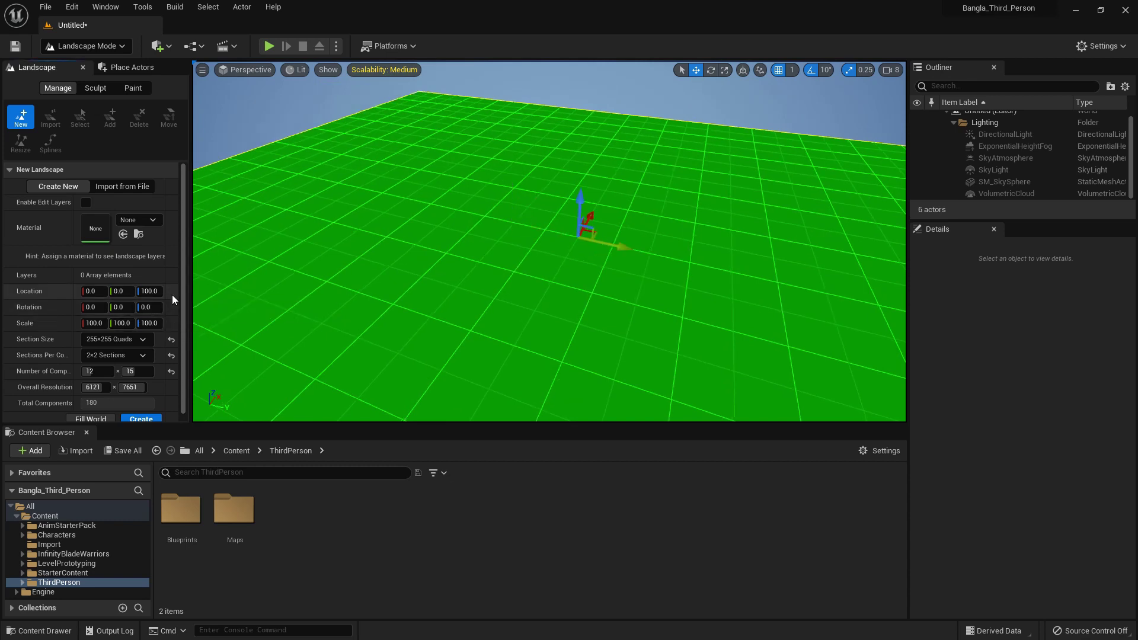
click(170, 353)
click(170, 334)
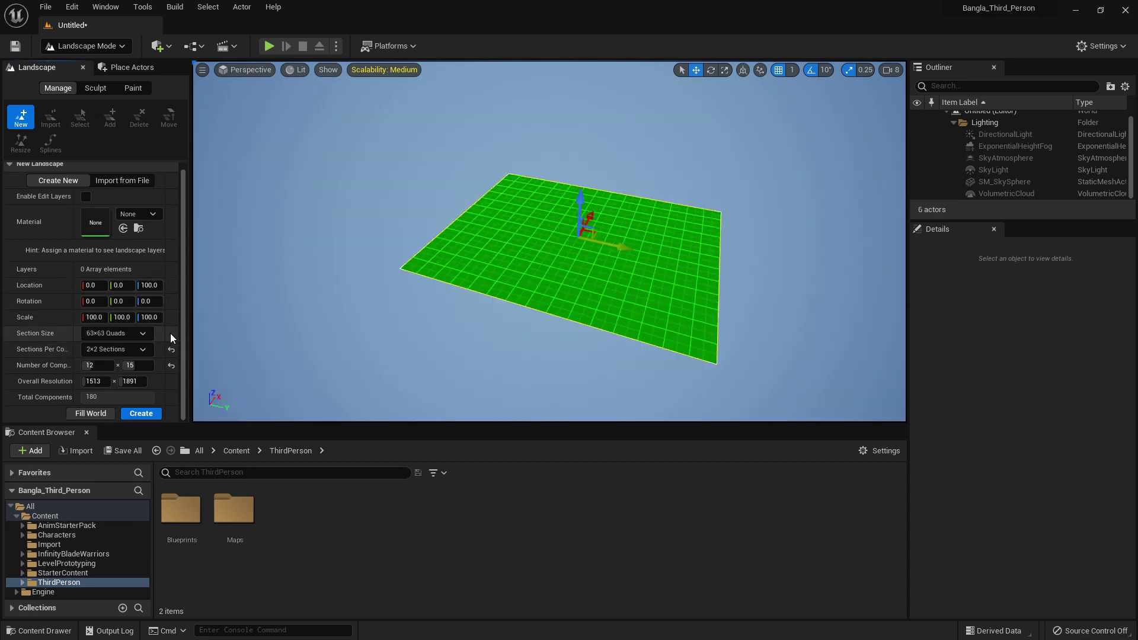
click(170, 366)
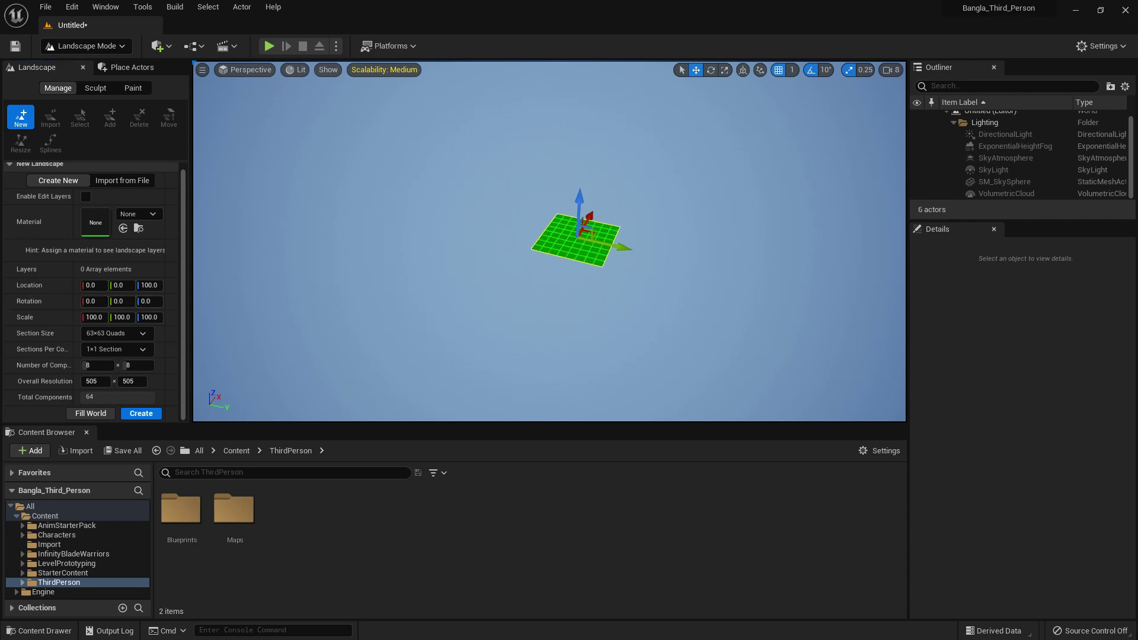
right_drag(436, 258, 441, 254)
scroll(369, 245, up, 2)
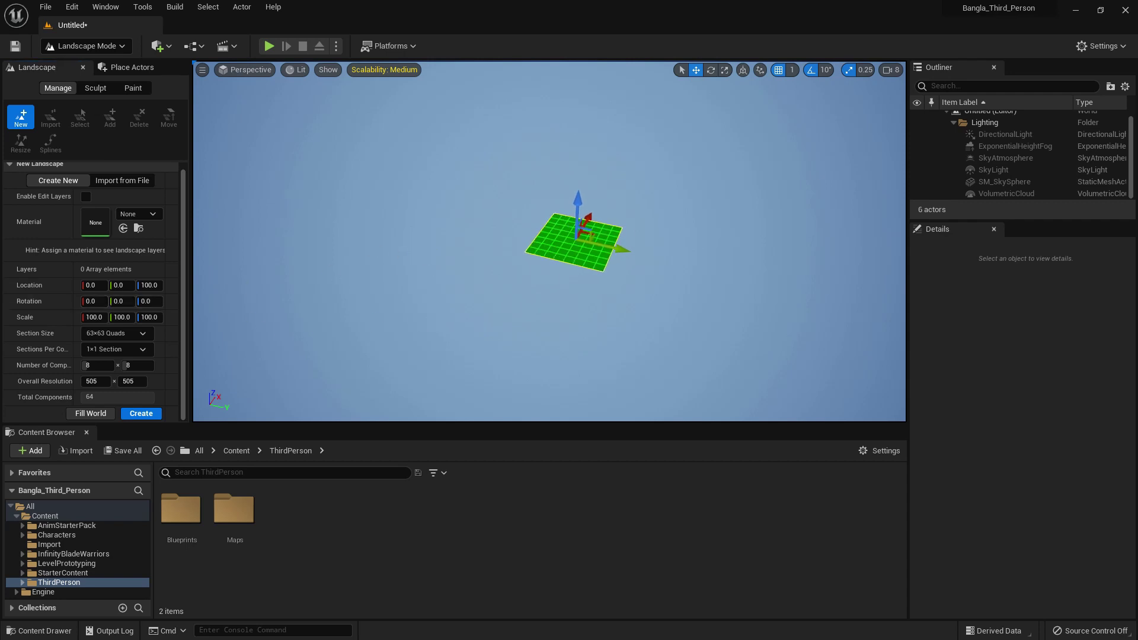
Set the new landscape to import from a file, clear the current heightmap file and browse for another one
click(120, 180)
click(171, 212)
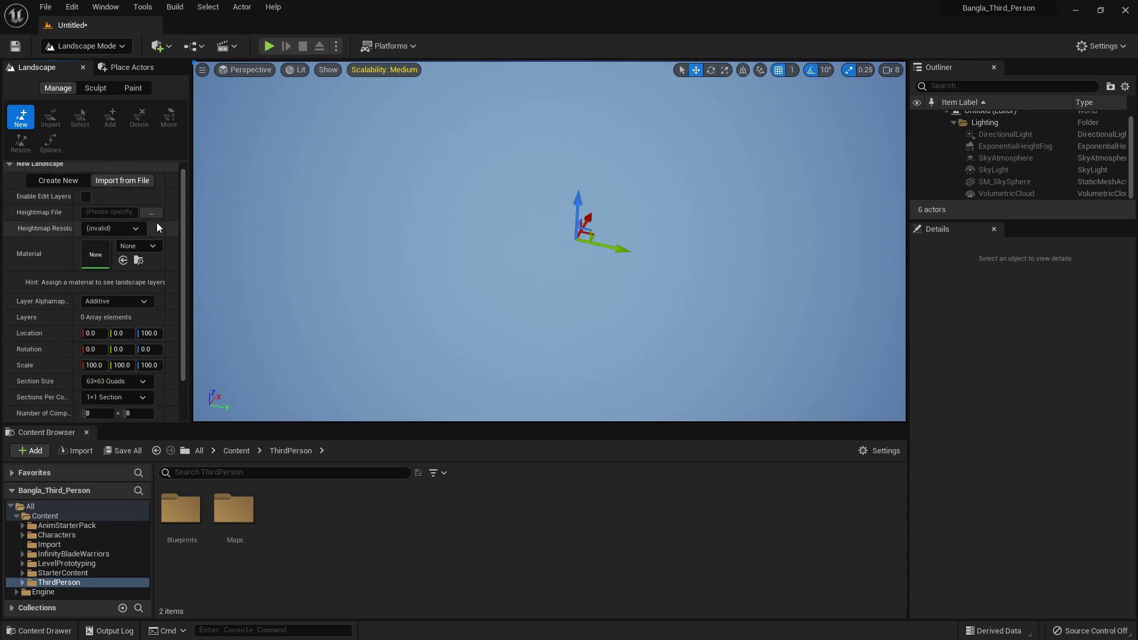
click(153, 214)
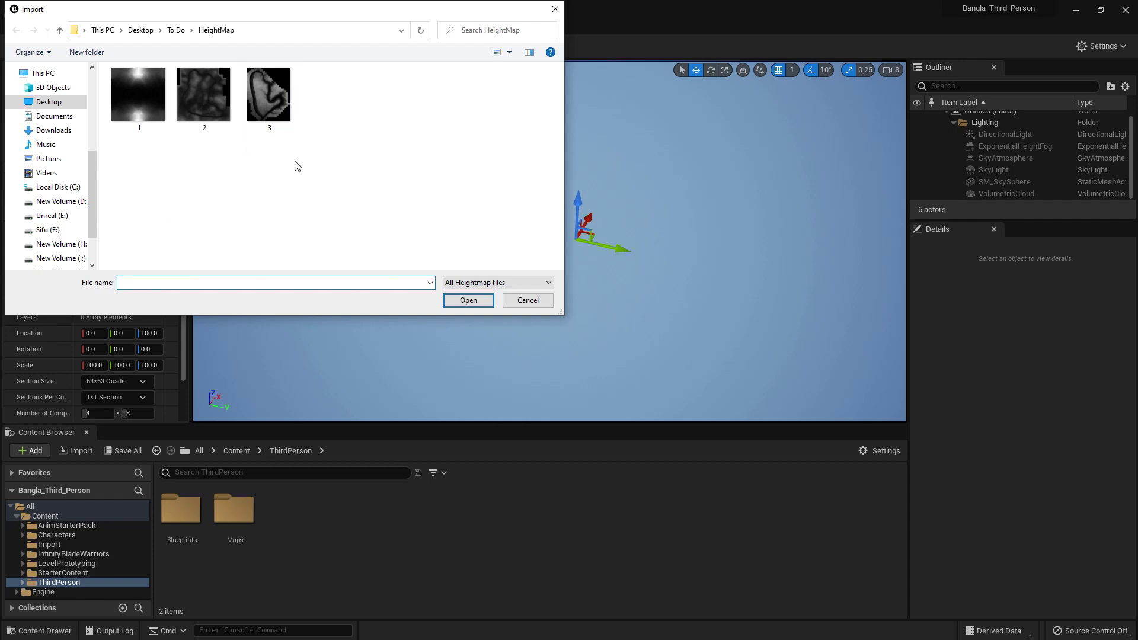
Preview the heightmap images 1.png, 2.png and 3.png in the image viewer
click(138, 104)
right_click(137, 102)
click(158, 129)
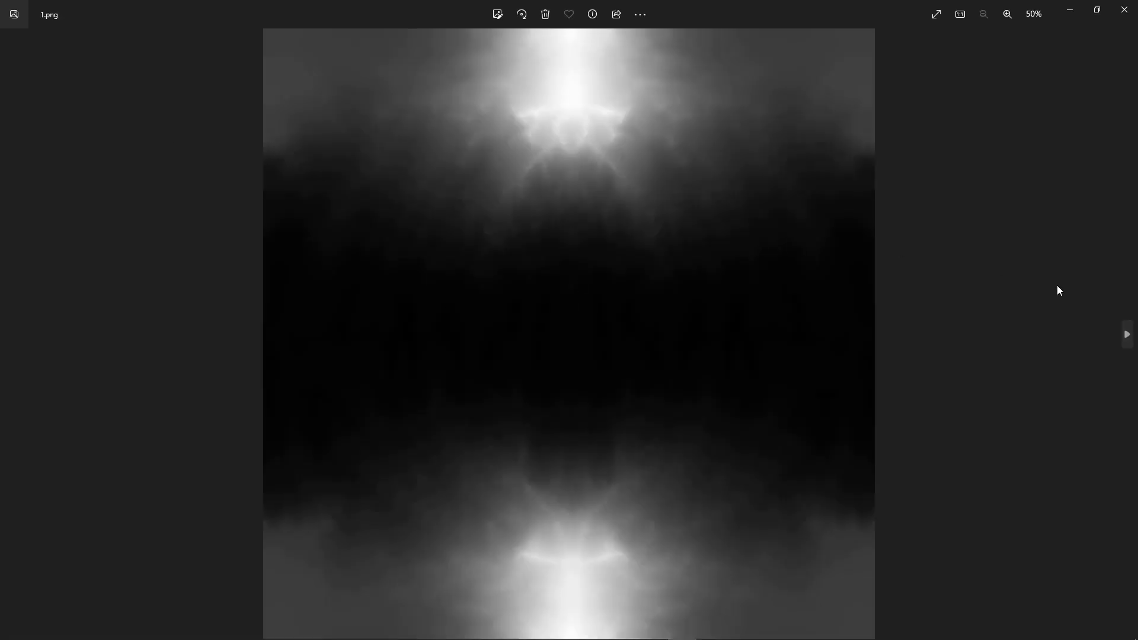
click(1125, 335)
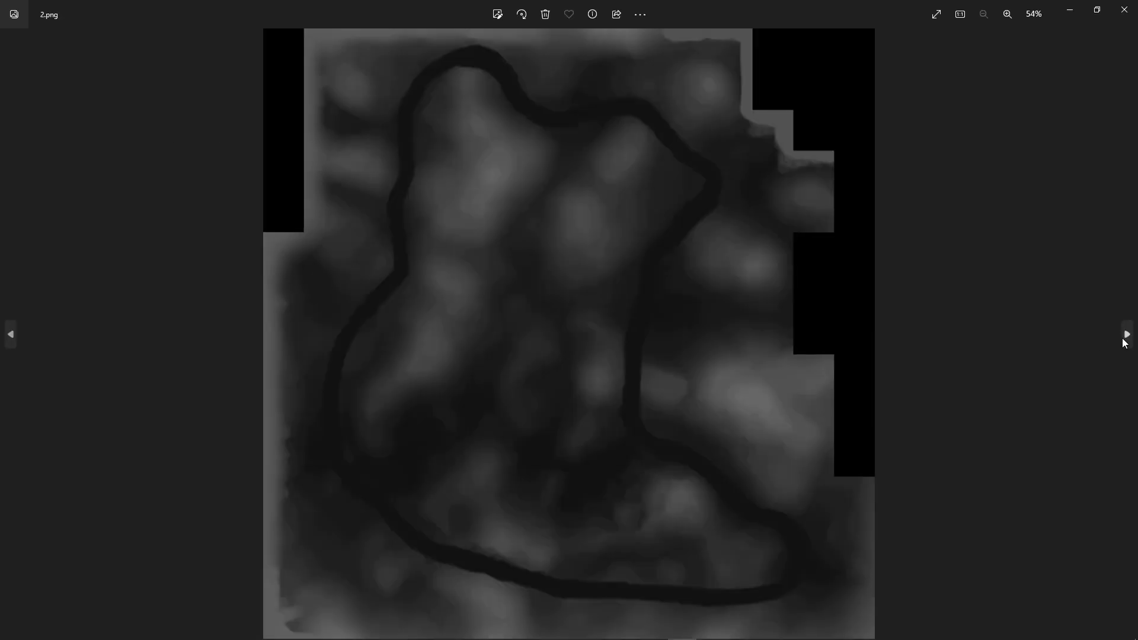
click(1125, 335)
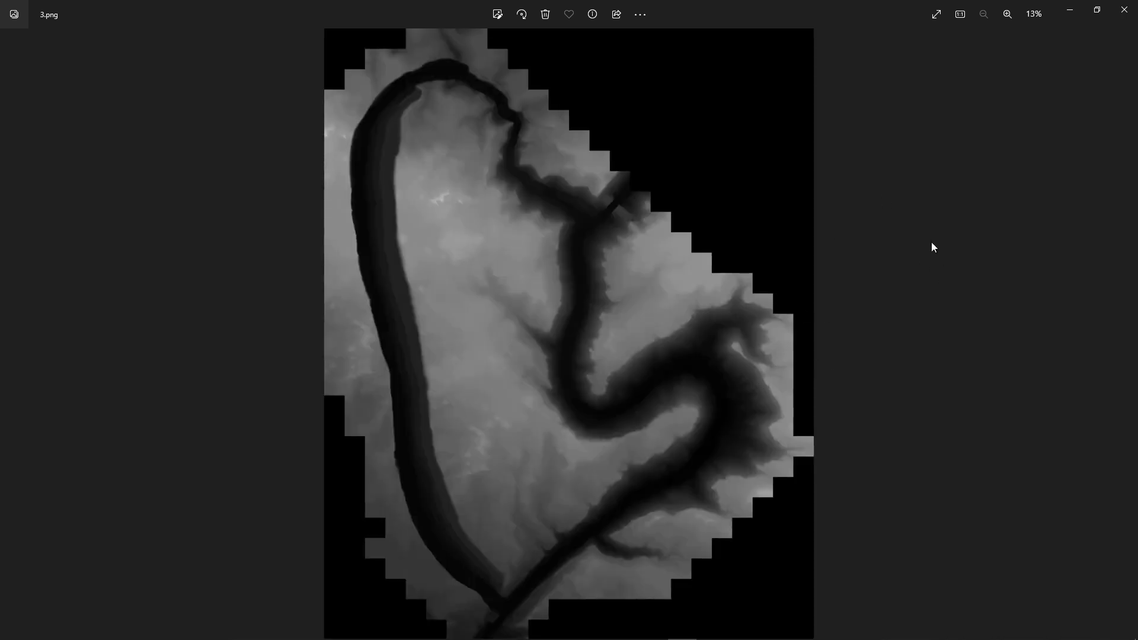
click(1124, 9)
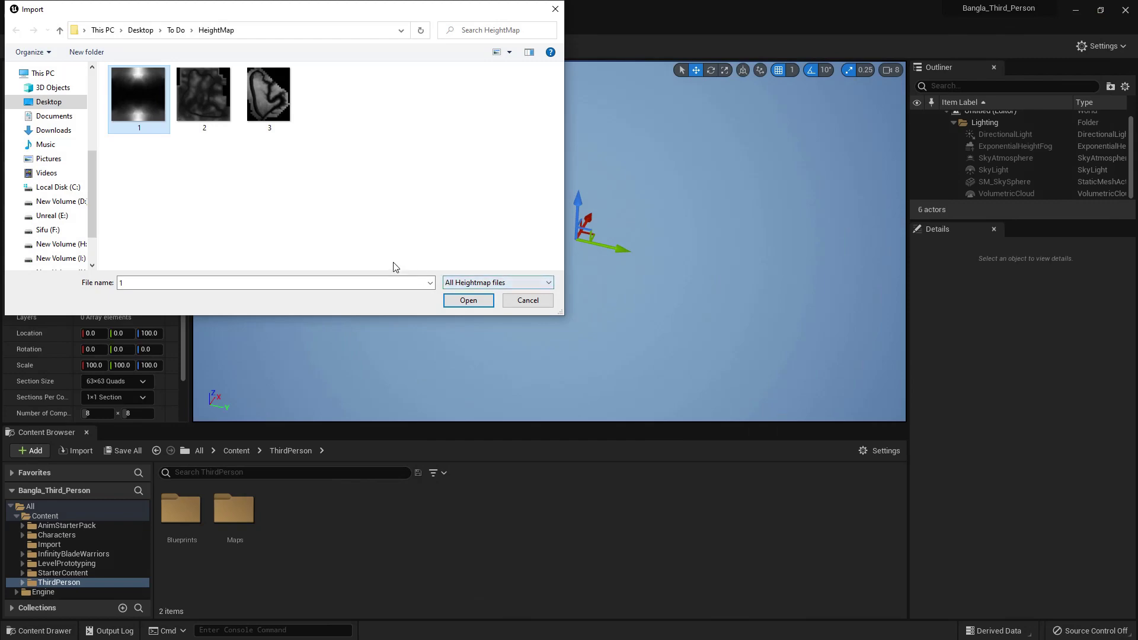
Load heightmap 1 and import it as a landscape at 2,048×2,048 heightmap resolution
click(459, 299)
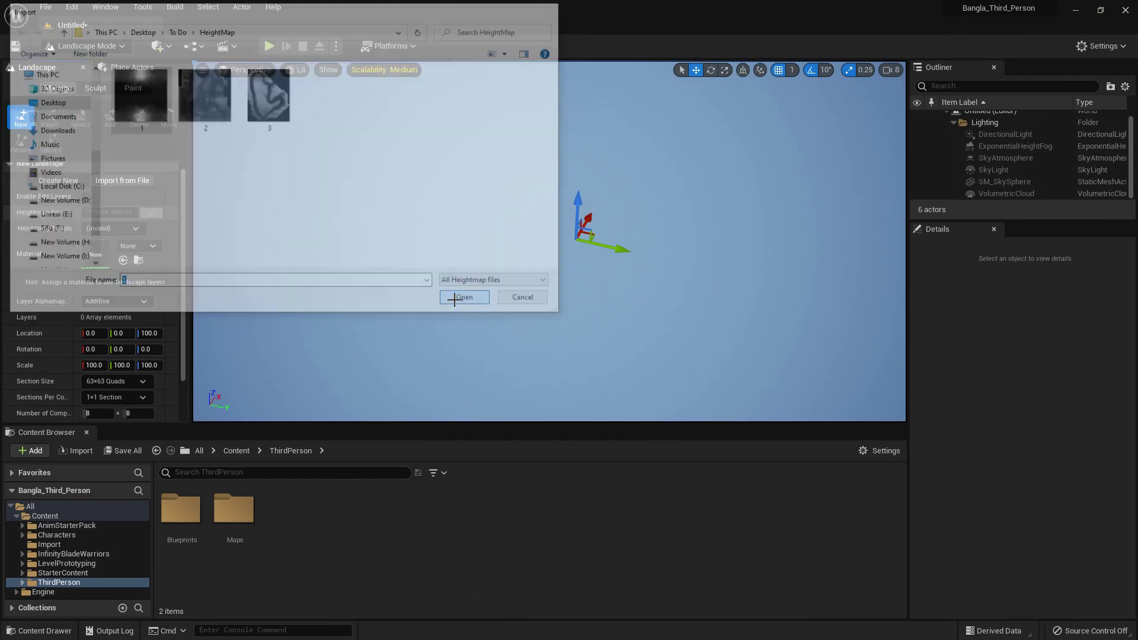
alt+drag(475, 311, 321, 276)
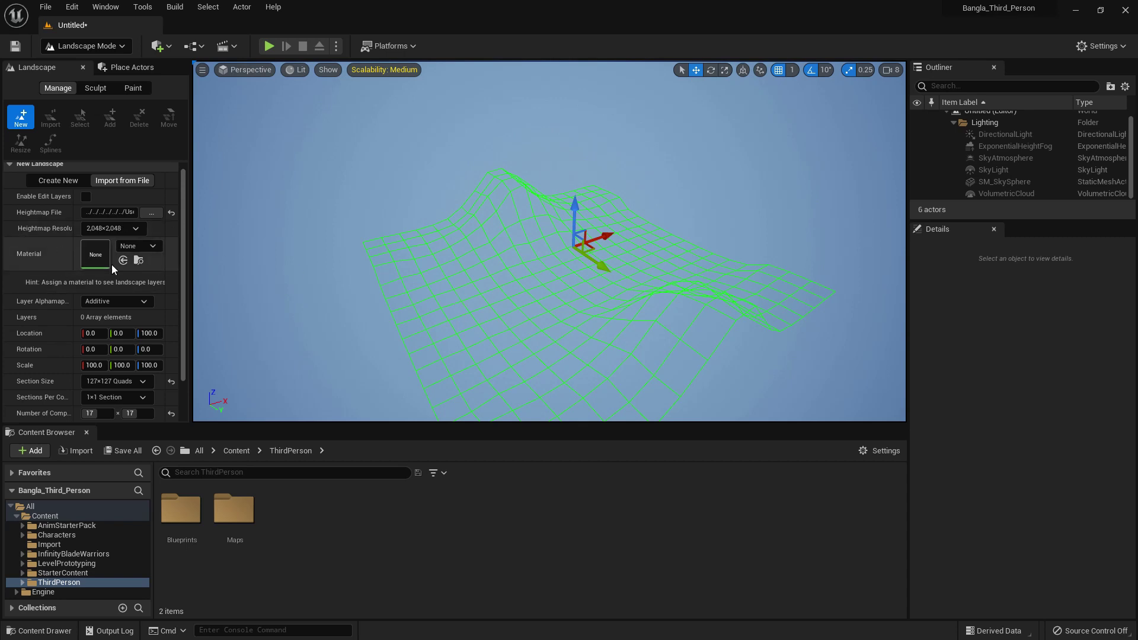
scroll(111, 264, down, 2)
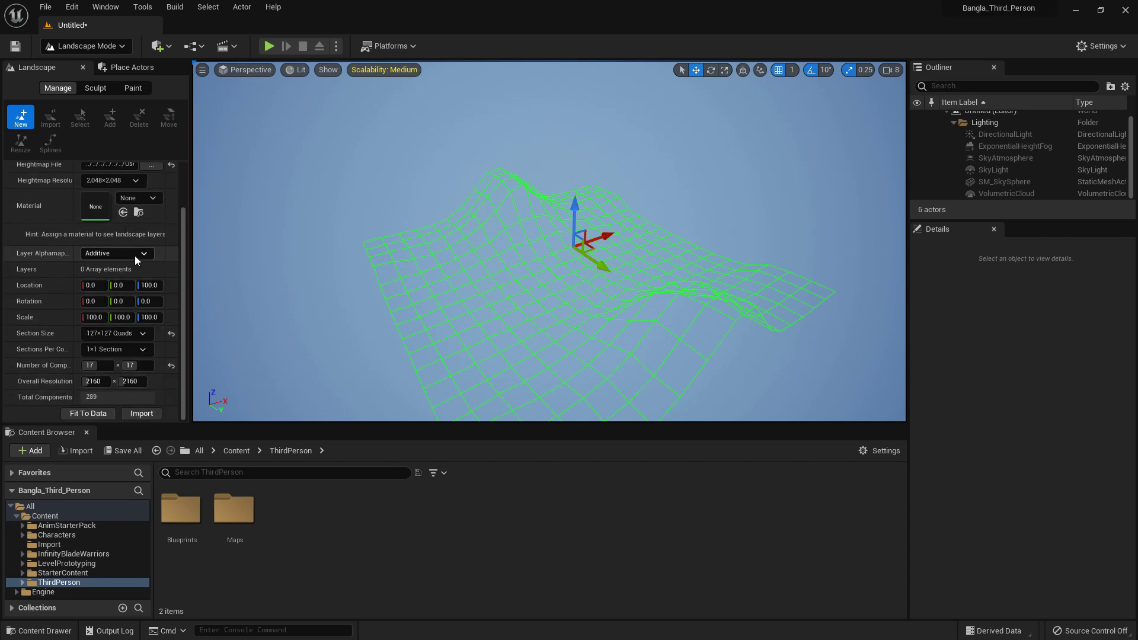
scroll(125, 256, up, 2)
scroll(115, 251, down, 2)
click(141, 413)
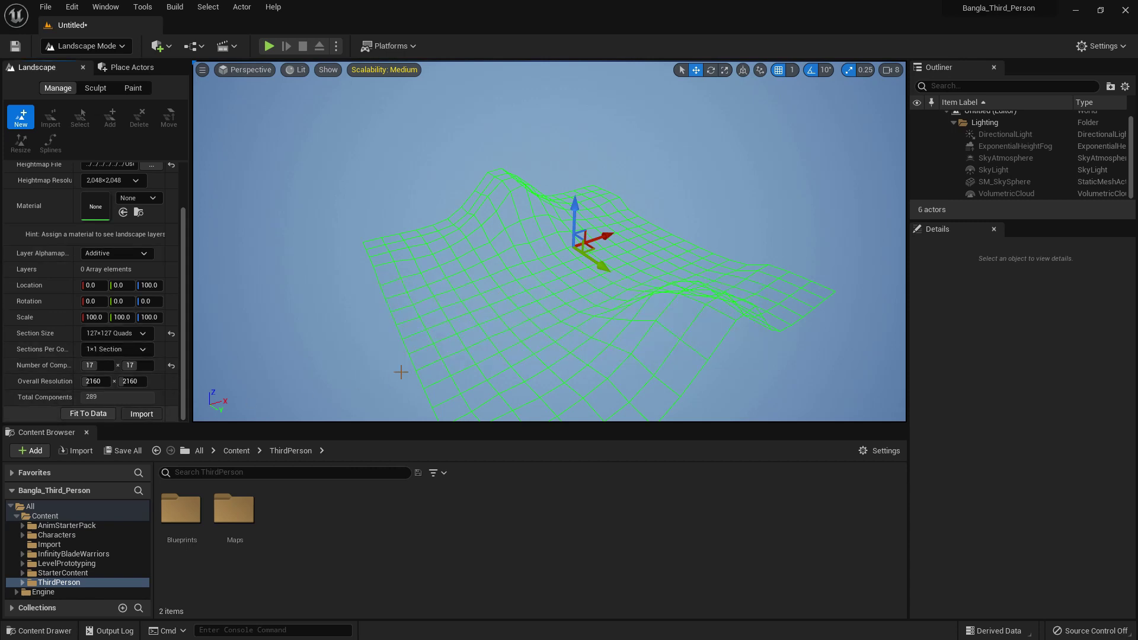
right_drag(525, 322, 646, 287)
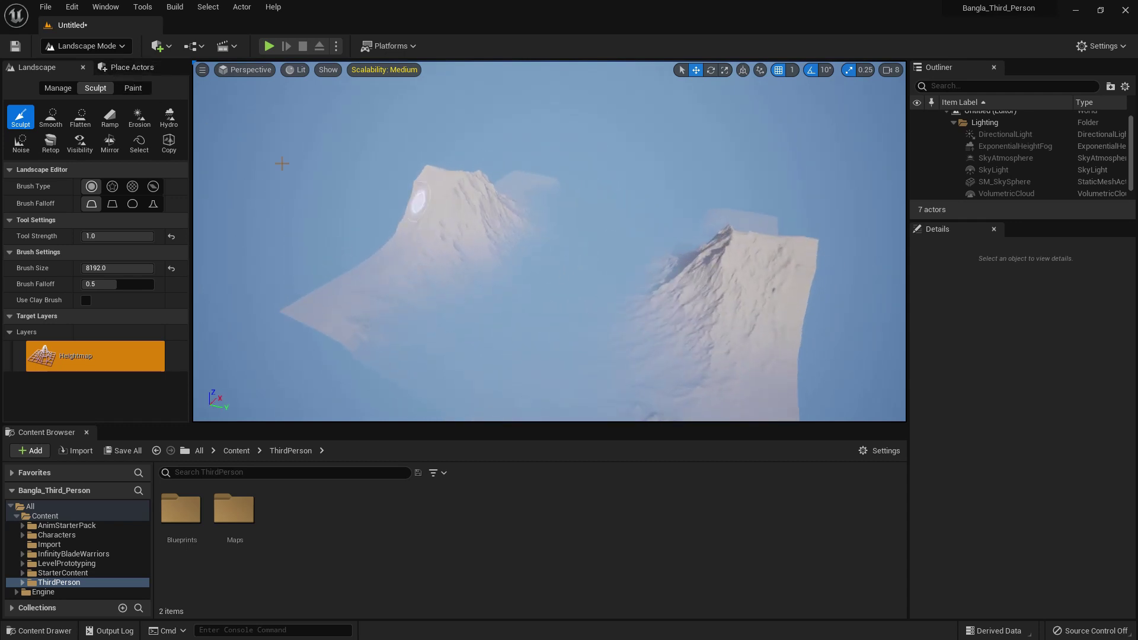
Return to selection mode and lower the ExponentialHeightFog actor to about -27077 on Z
click(84, 48)
click(82, 64)
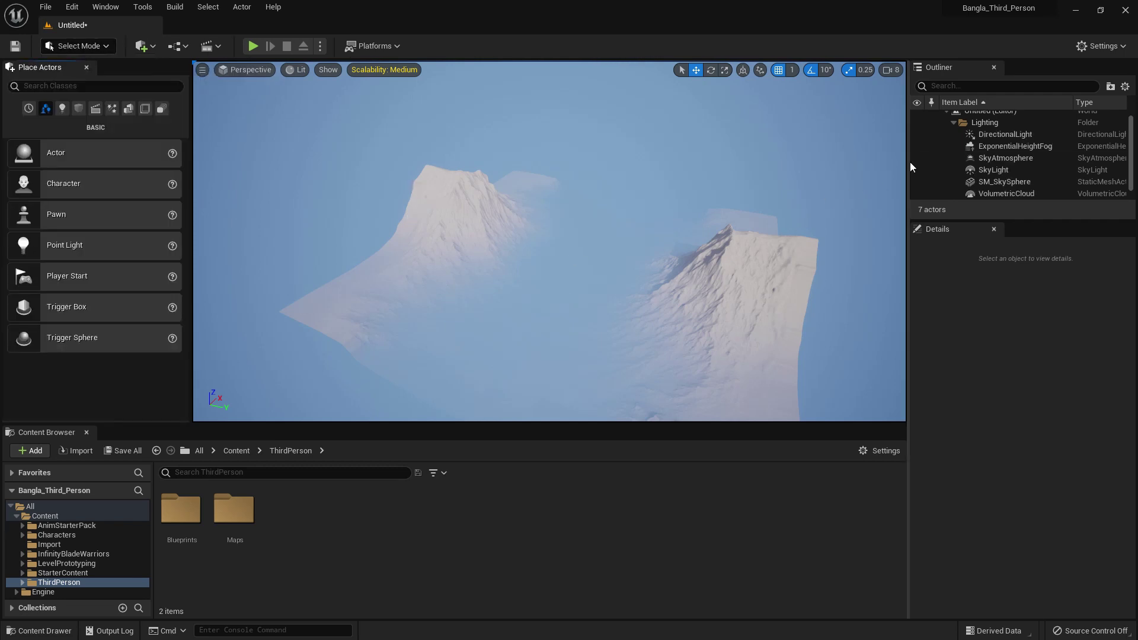
scroll(1029, 141, up, 1)
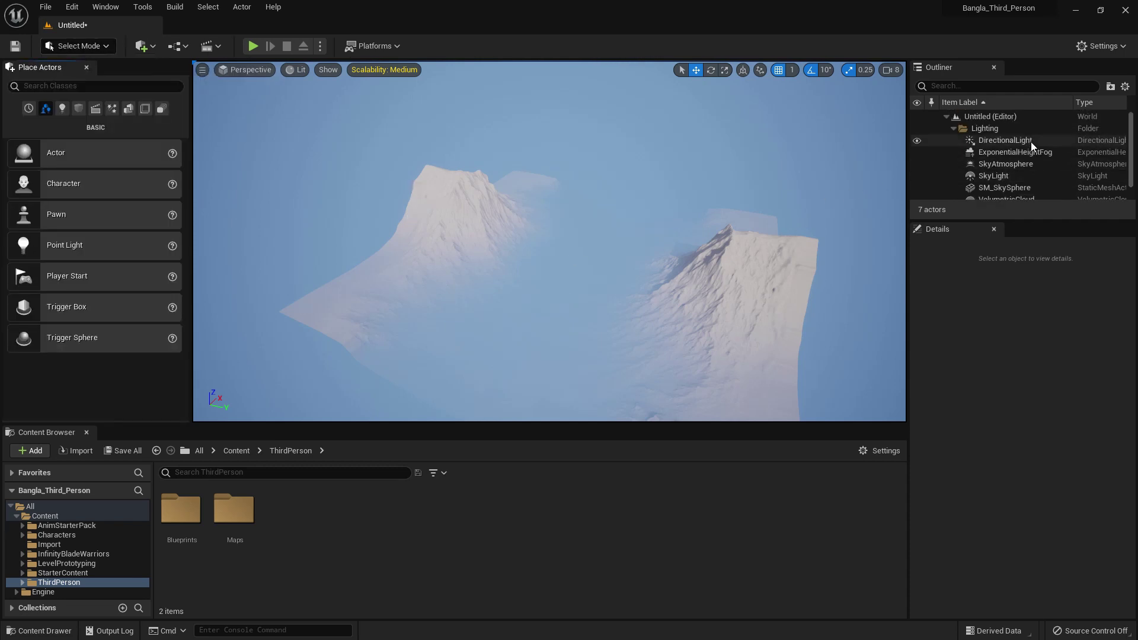
click(1029, 152)
drag(574, 208, 572, 214)
scroll(572, 215, up, 4)
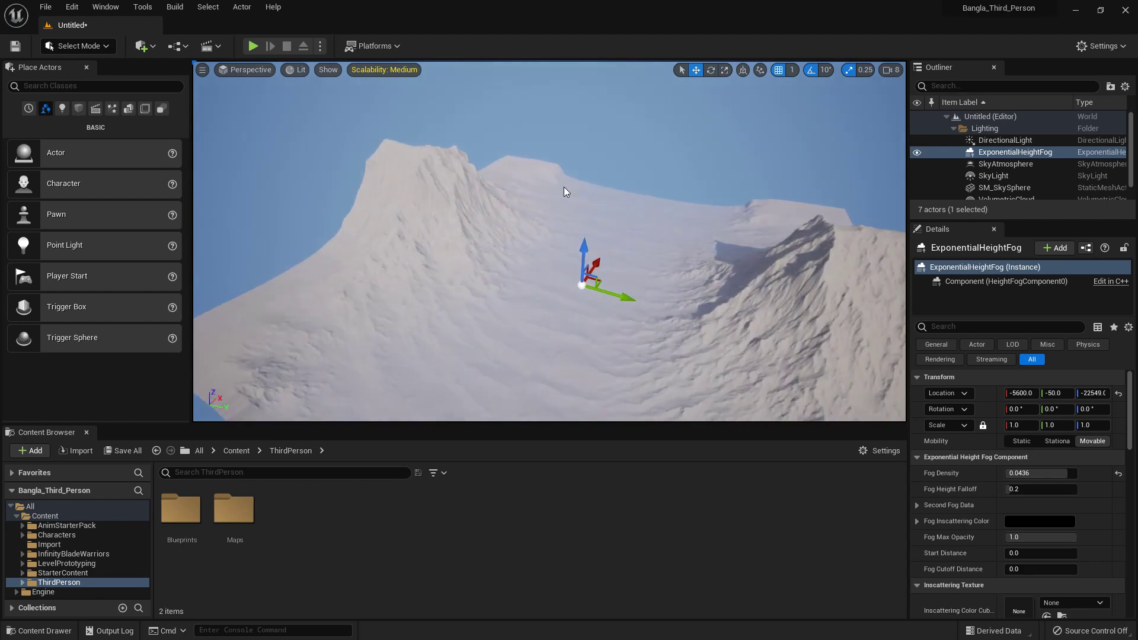
scroll(569, 148, up, 3)
alt+drag(592, 156, 560, 252)
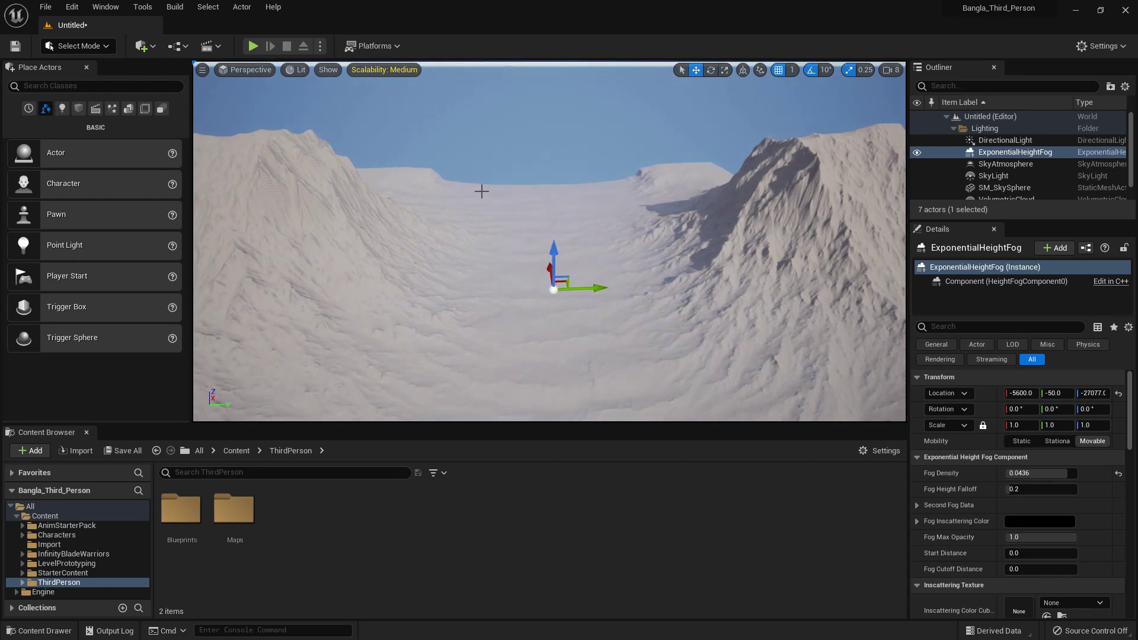
alt+drag(480, 190, 441, 189)
Go back to Landscape mode and load heightmap 2 for another new landscape
click(91, 52)
click(86, 78)
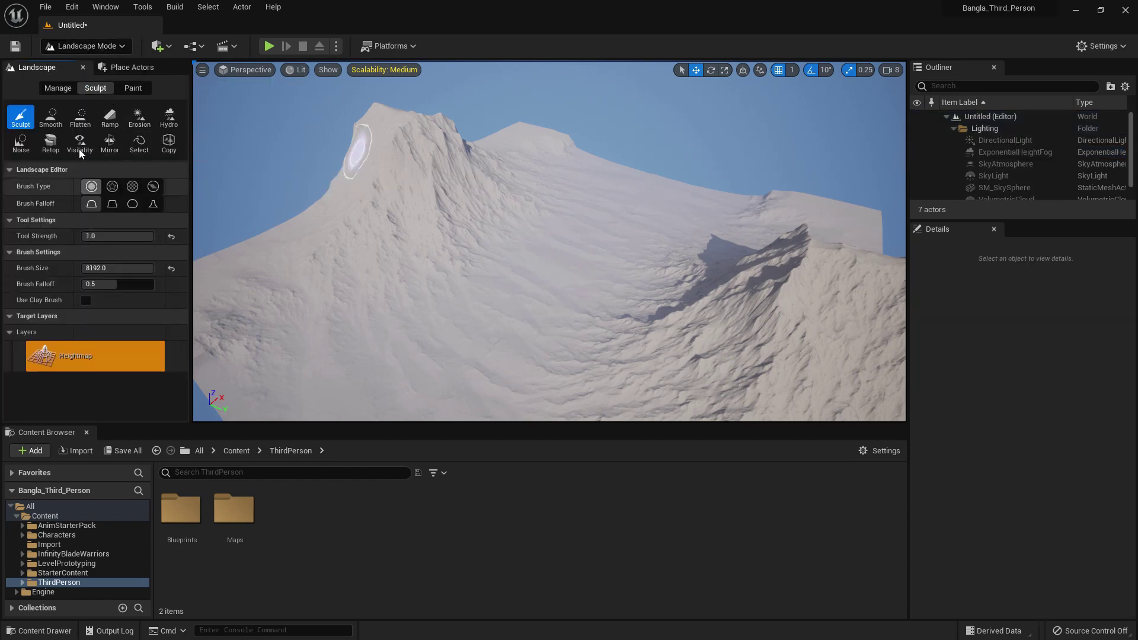
click(58, 88)
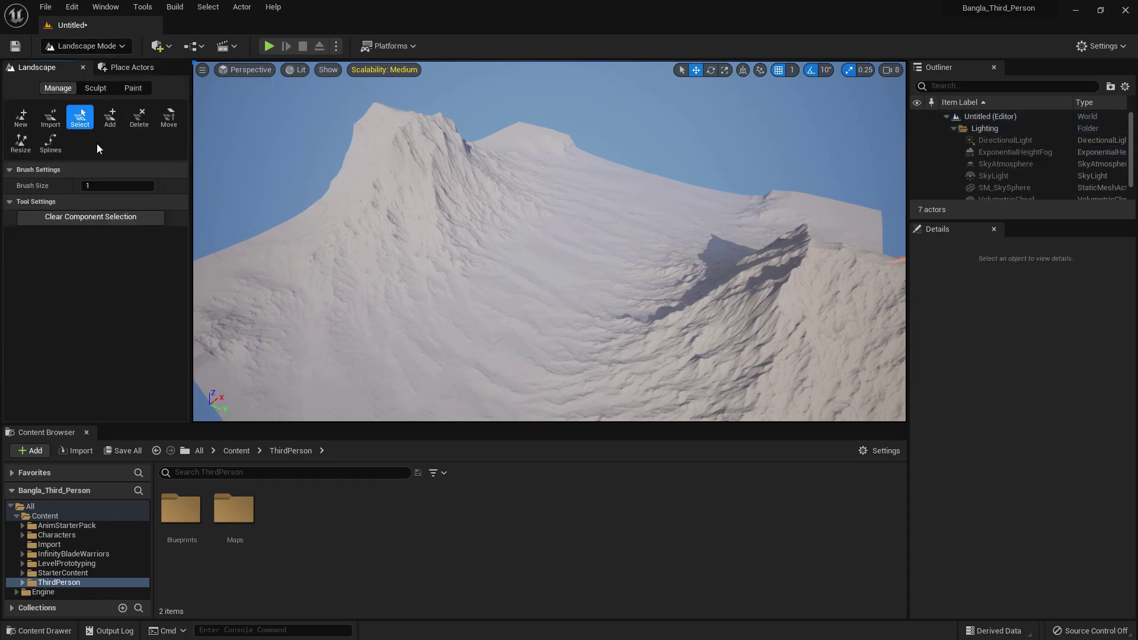
click(38, 123)
click(147, 218)
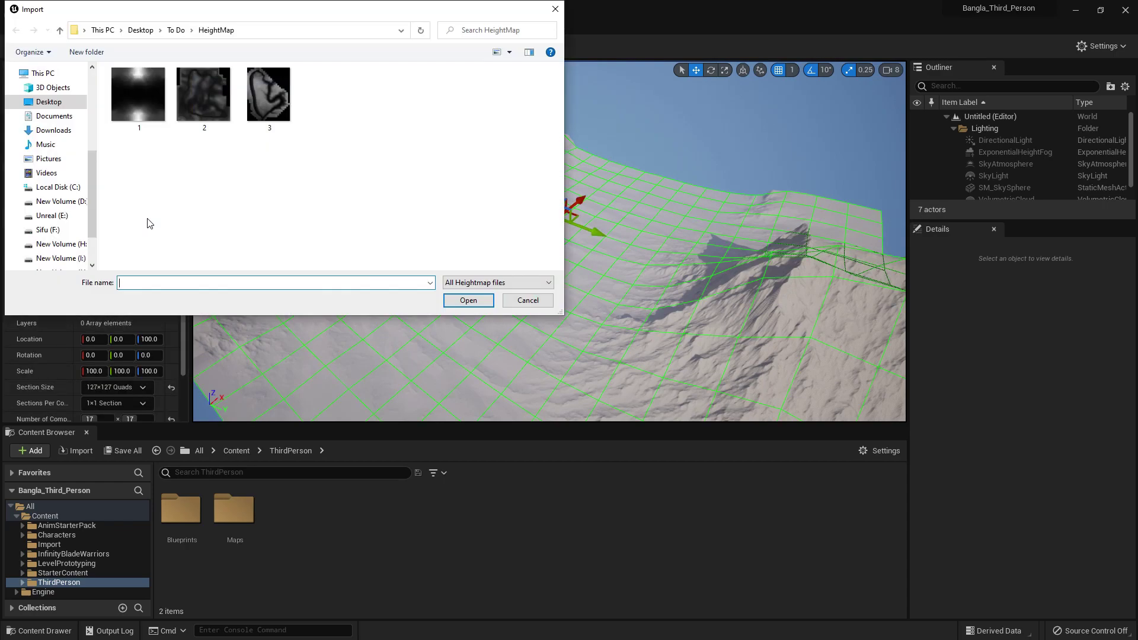
click(208, 113)
click(468, 304)
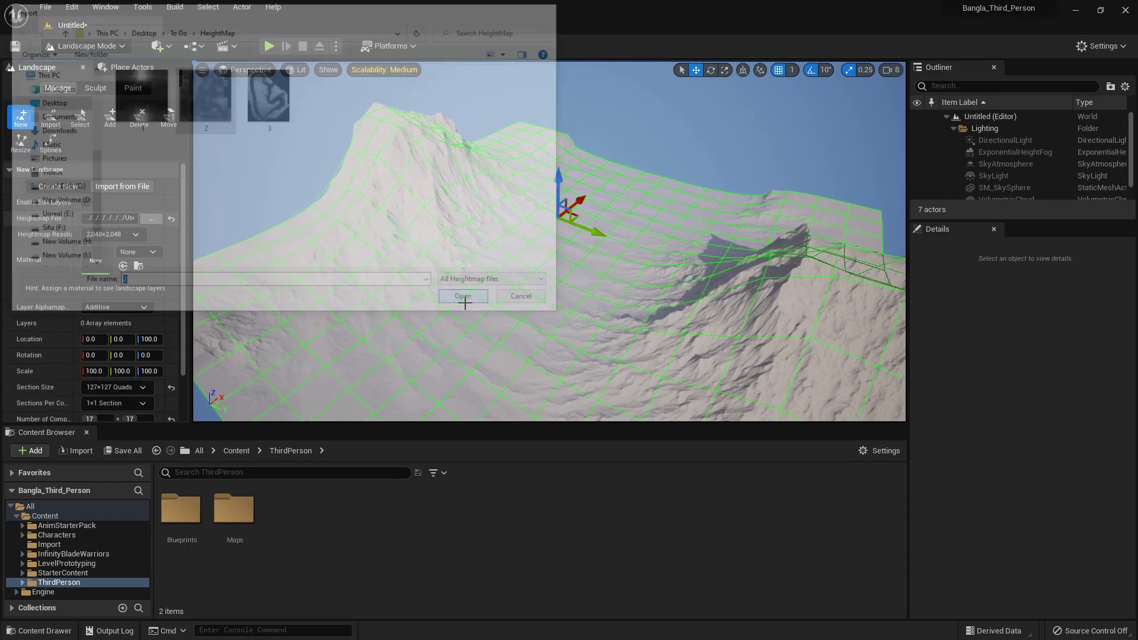
Move the new landscape's preview along X clear of the existing terrain and import it there
alt+drag(592, 301, 605, 279)
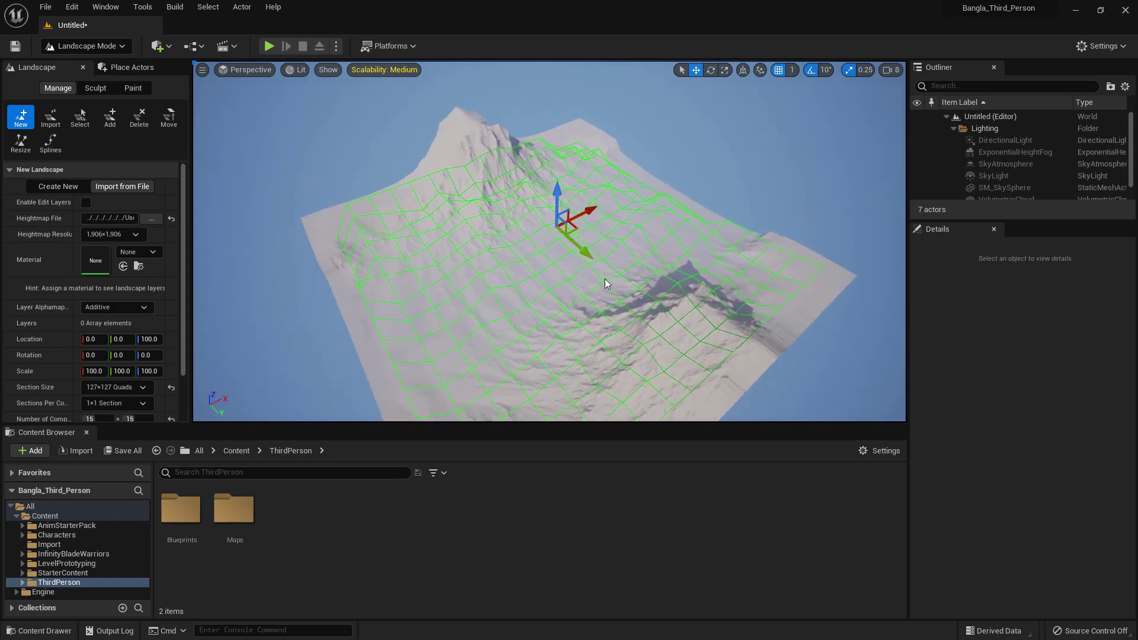
drag(591, 212, 807, 100)
scroll(141, 350, down, 2)
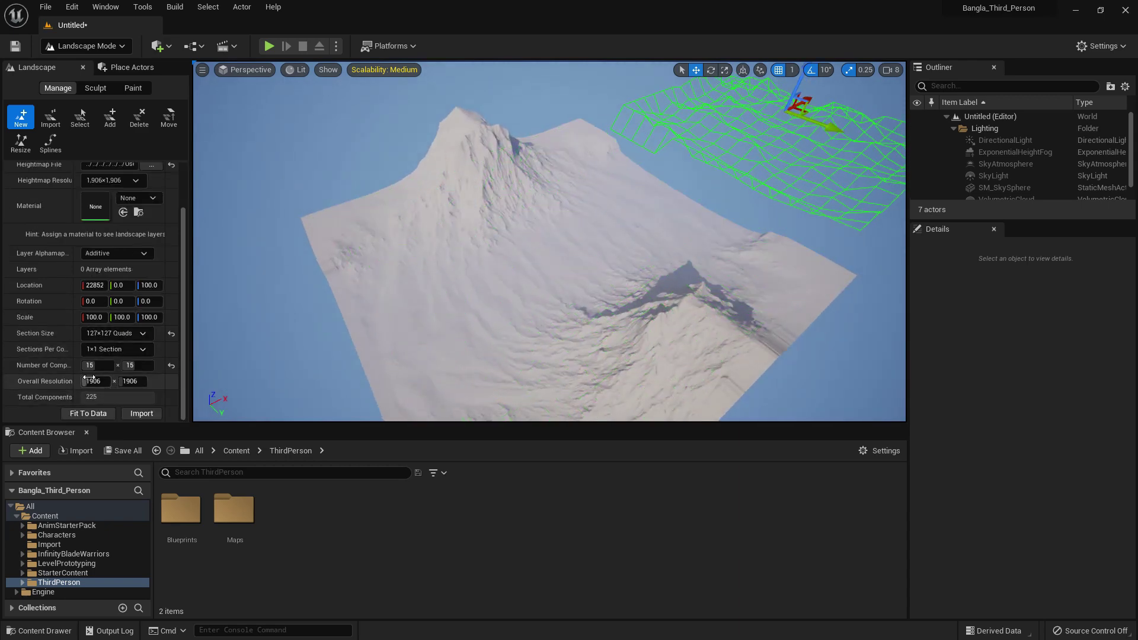
click(142, 413)
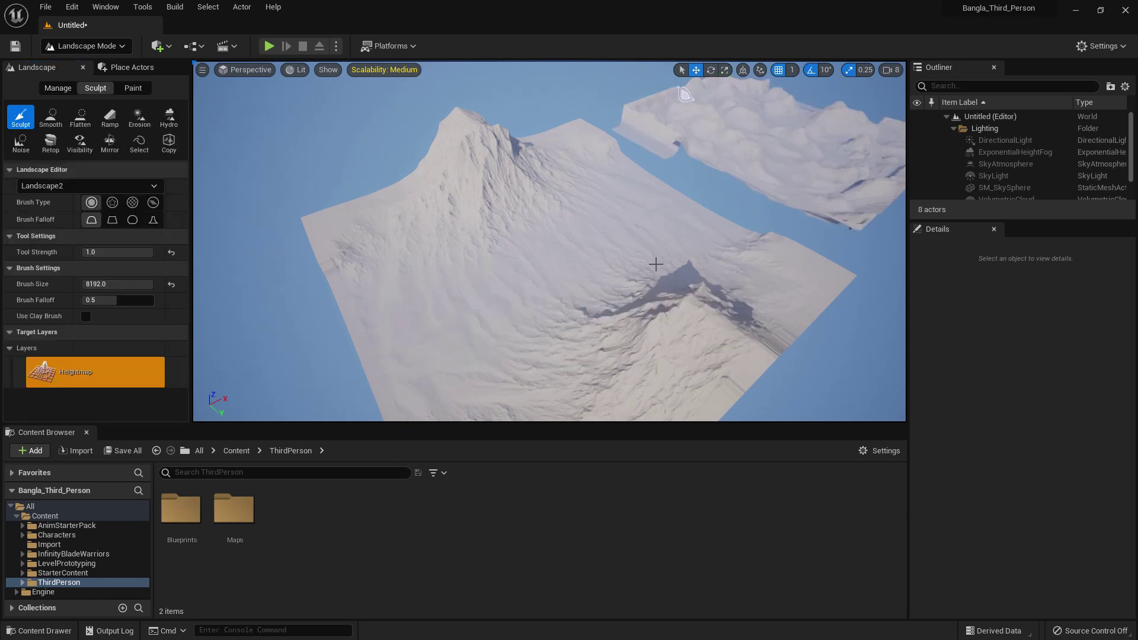
Examine the relief of the second landscape and its position beside the first one
alt+drag(639, 216, 450, 243)
mouse_move(549, 241)
right_down()
mouse_move(727, 273)
mouse_move(743, 283)
mouse_move(735, 291)
right_up()
mouse_move(581, 290)
right_down()
mouse_move(502, 270)
mouse_move(586, 307)
right_up()
scroll(505, 274, up, 3)
mouse_move(531, 249)
right_down()
mouse_move(578, 234)
mouse_move(527, 240)
mouse_move(572, 248)
mouse_move(646, 222)
mouse_move(673, 234)
mouse_move(634, 213)
mouse_move(631, 231)
right_up()
key(w)
right_drag(477, 256, 444, 258)
key(s)
right_drag(663, 237, 622, 236)
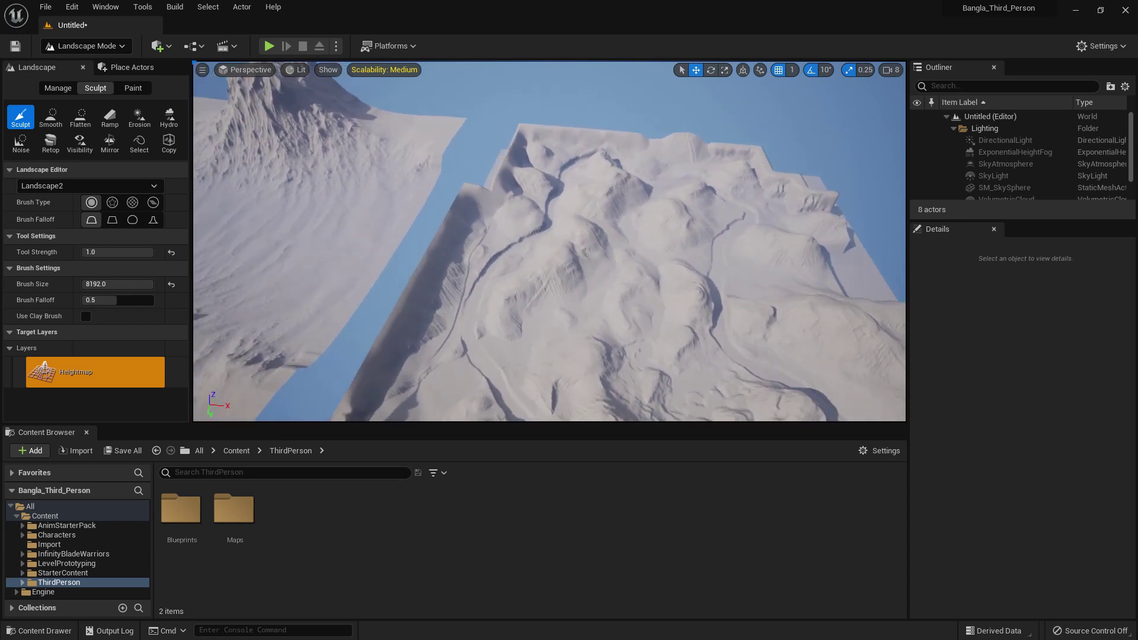
Start another new landscape from file and load heightmap 3 as its heightmap
click(58, 88)
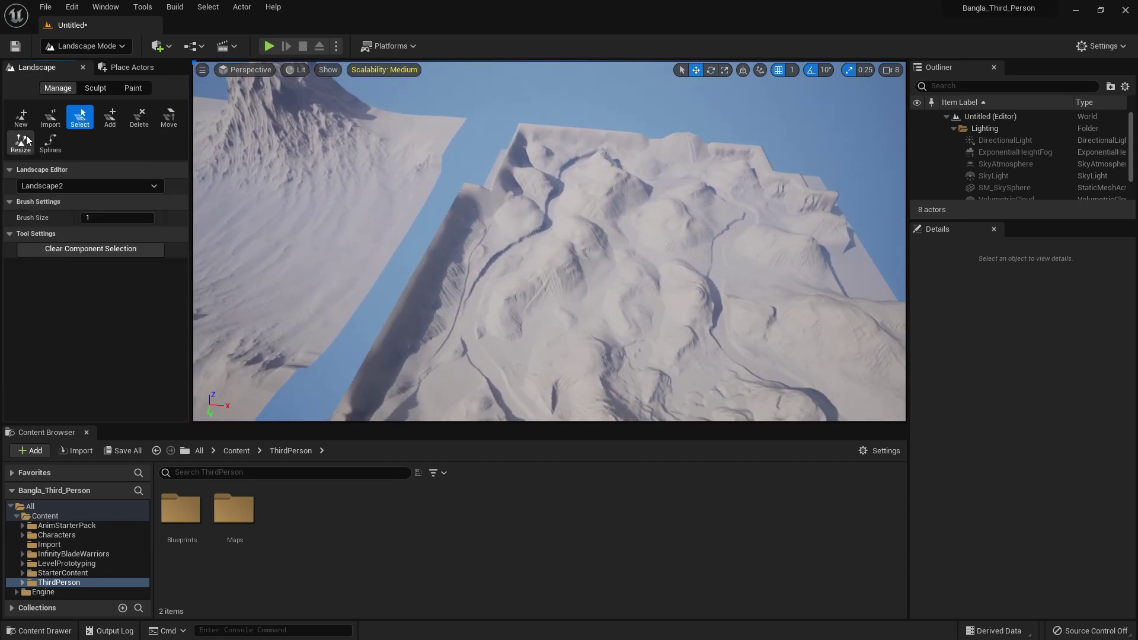
click(20, 117)
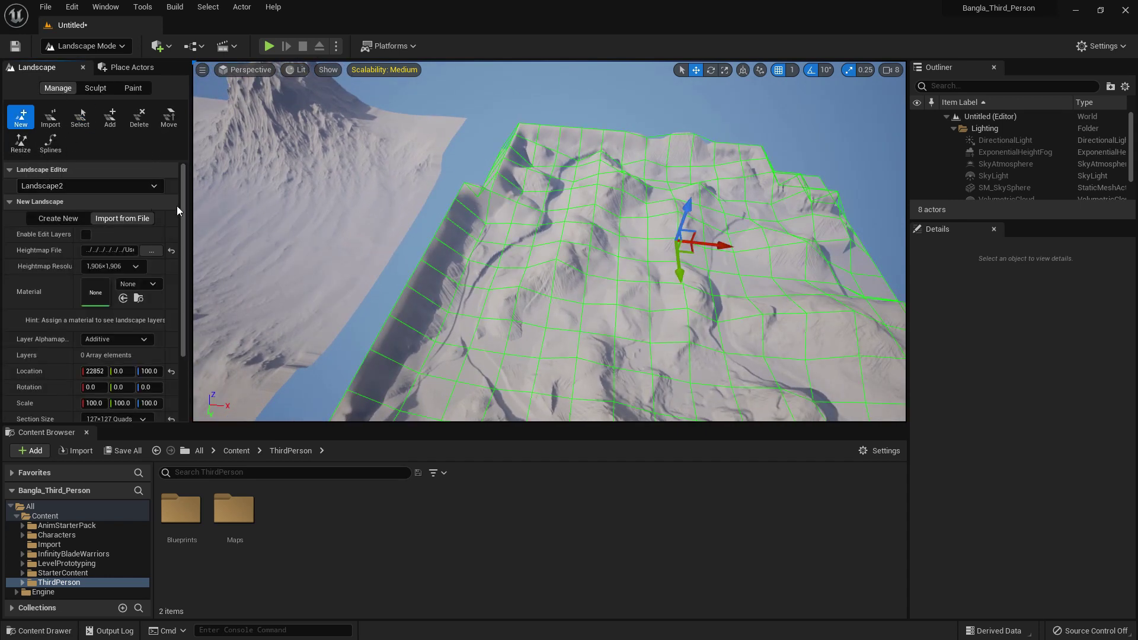
click(155, 250)
click(273, 111)
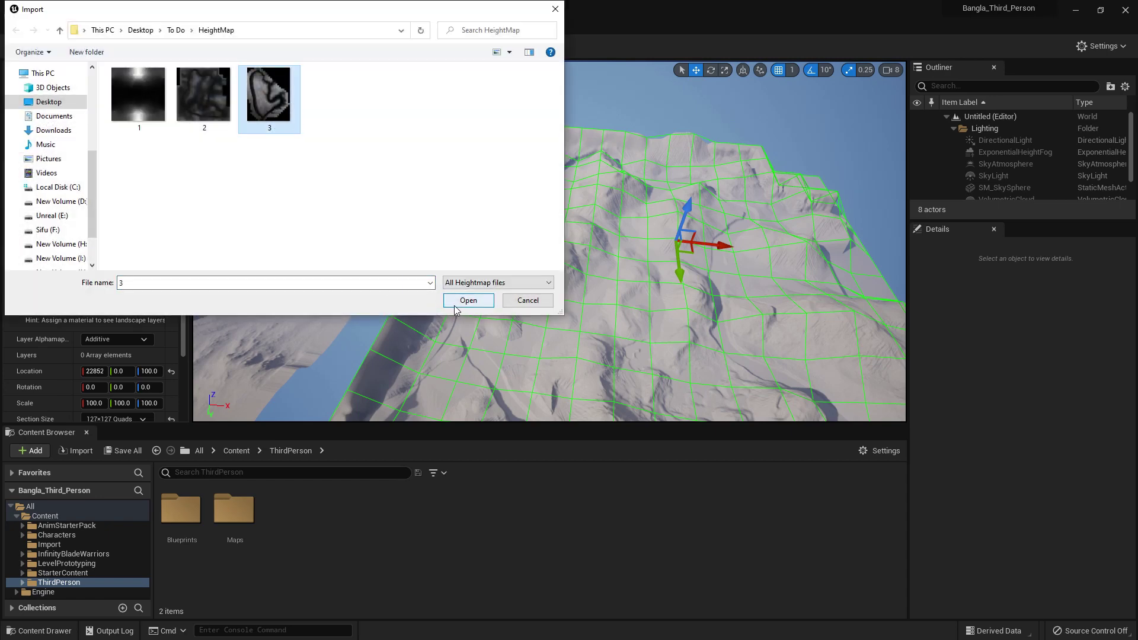
click(467, 300)
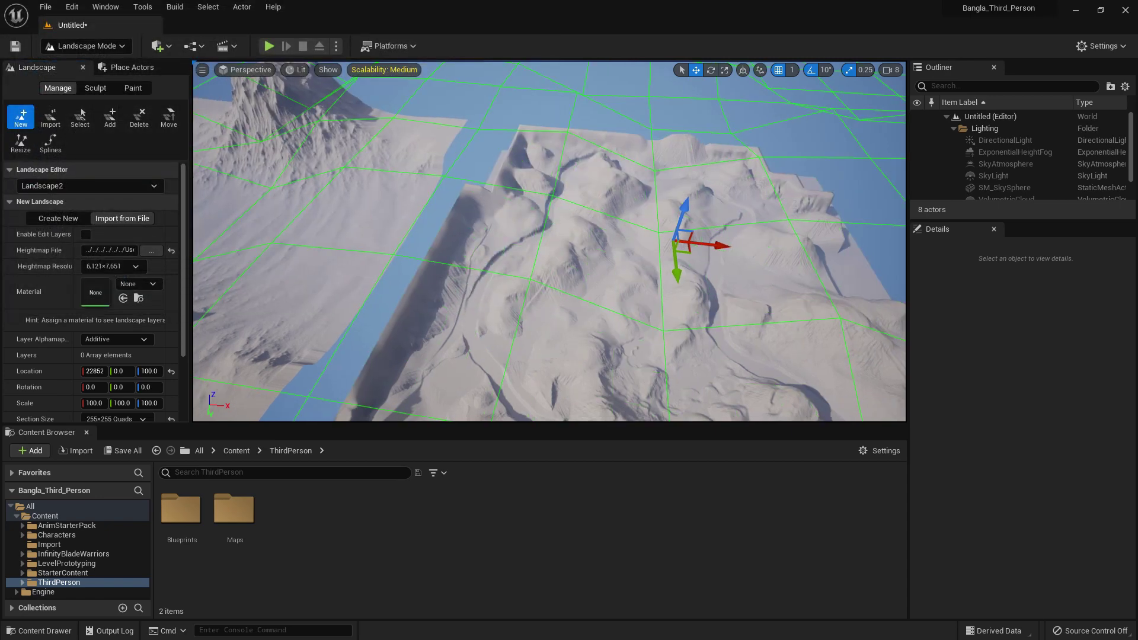
Move the new landscape's preview along X to about 66483, clear of the second landscape, and import it there
scroll(545, 301, down, 4)
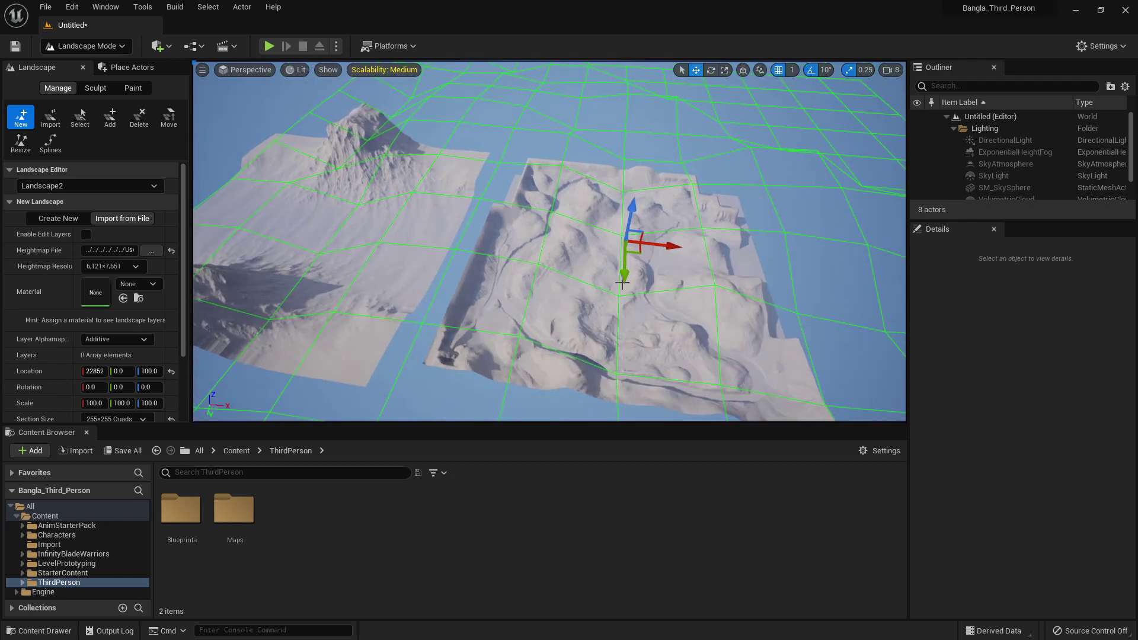
drag(666, 248, 1054, 281)
scroll(679, 283, down, 4)
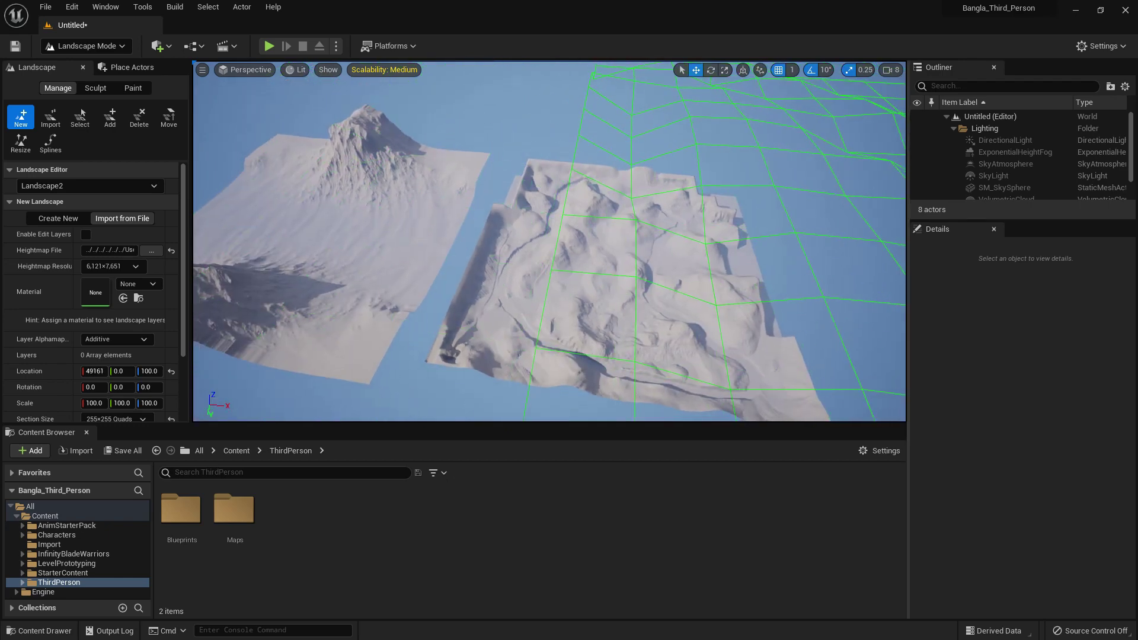
scroll(115, 317, down, 3)
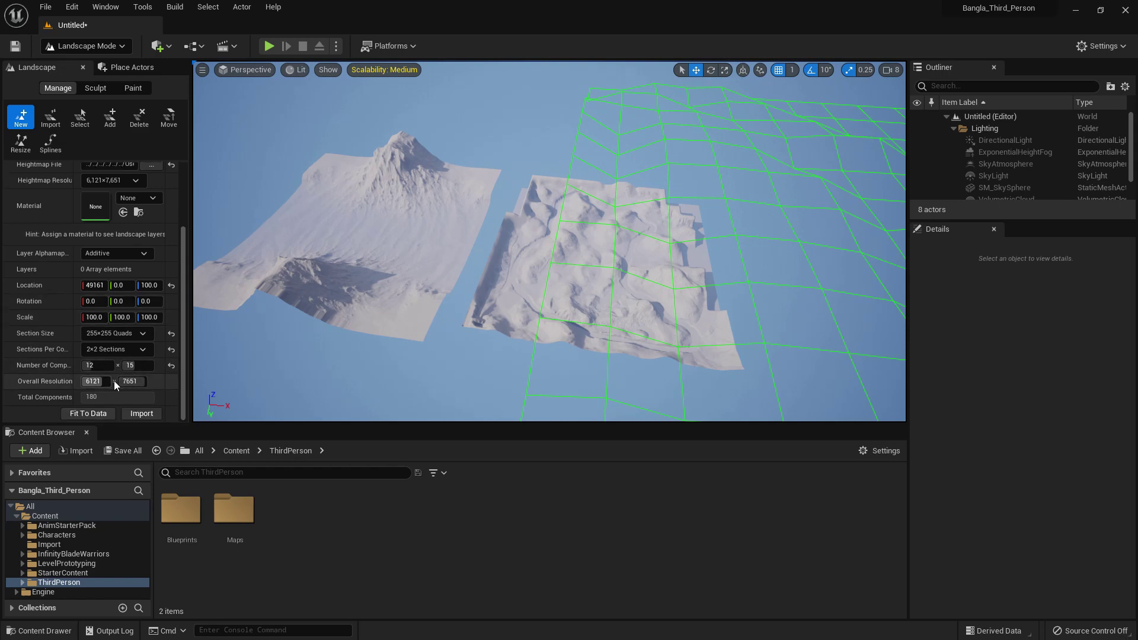
right_drag(660, 140, 838, 140)
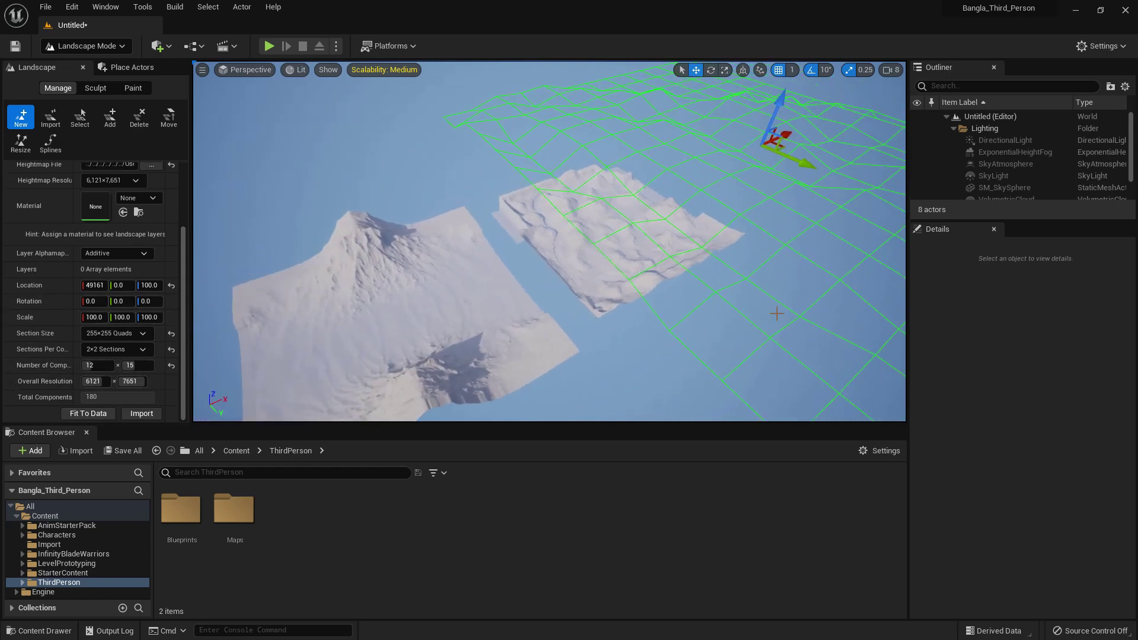
drag(786, 135, 856, 116)
click(145, 413)
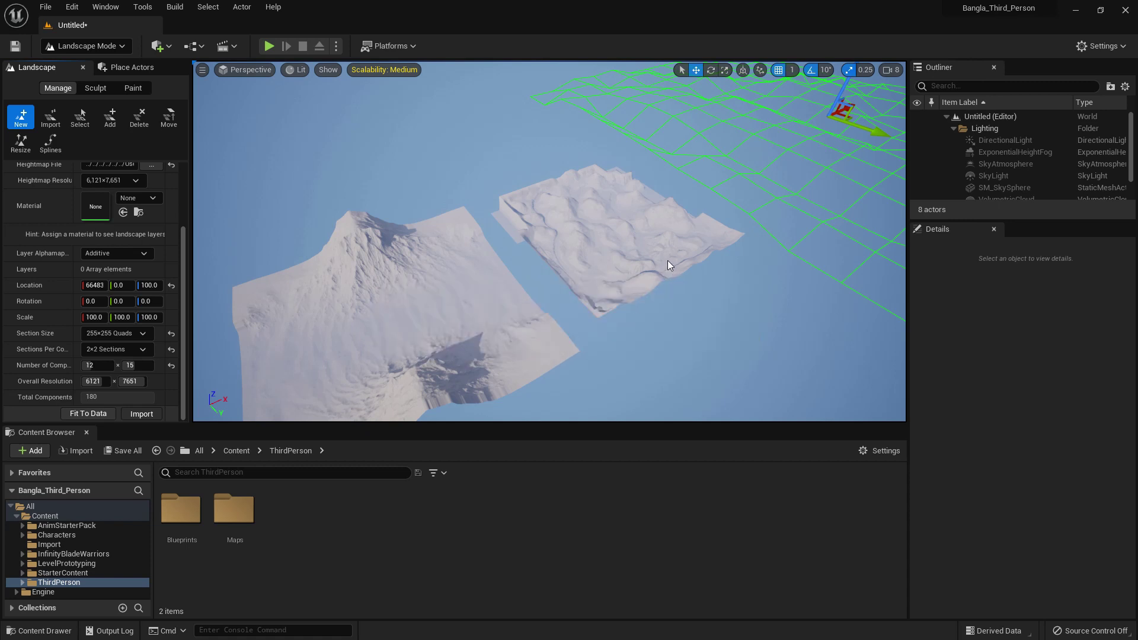
Examine the relief of the third landscape and its position beside the two smaller ones
mouse_move(663, 248)
right_down()
mouse_move(649, 253)
mouse_move(700, 273)
mouse_move(649, 282)
right_up()
key(d)
key(d)
key(d)
key(d)
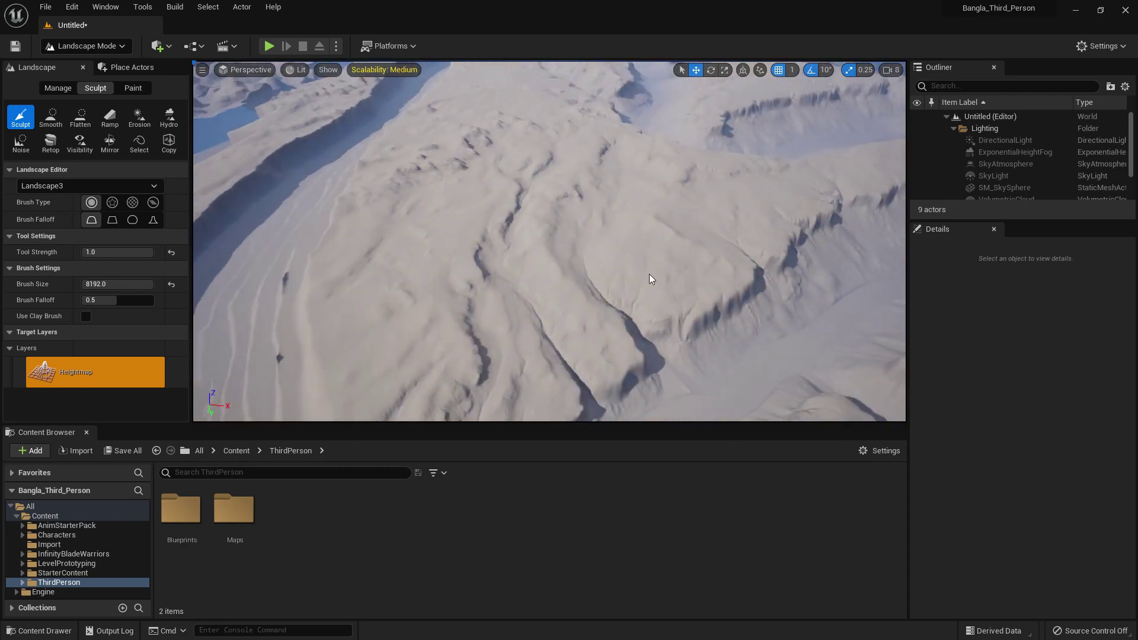
key(a)
right_drag(649, 274, 622, 279)
key(d)
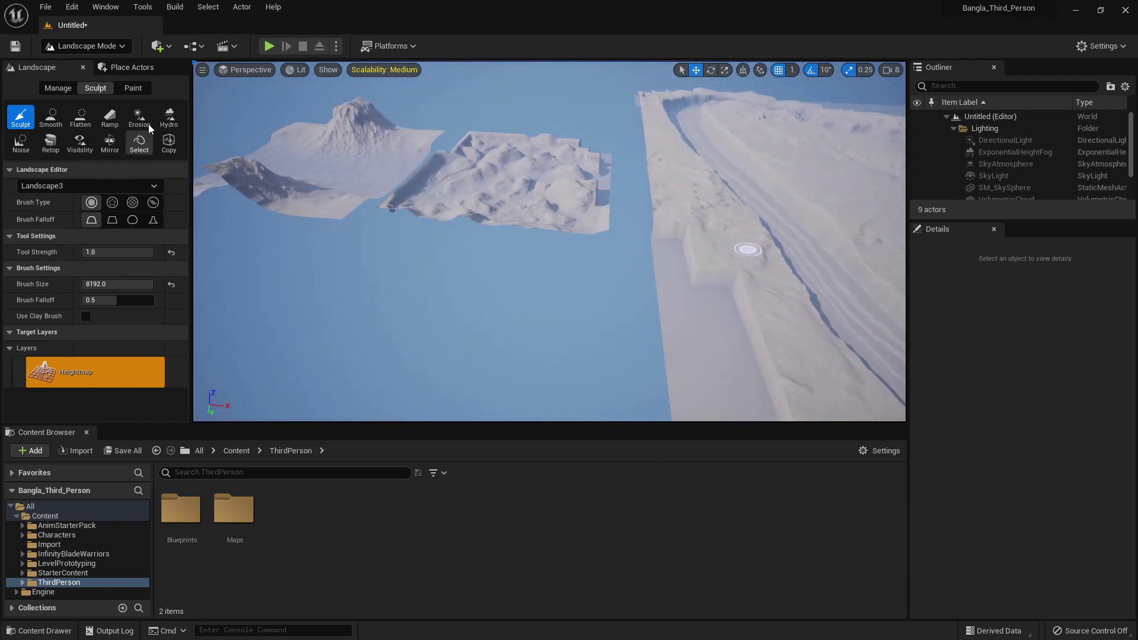
Start another new landscape, clear its heightmap file and reset its location to the default
click(57, 88)
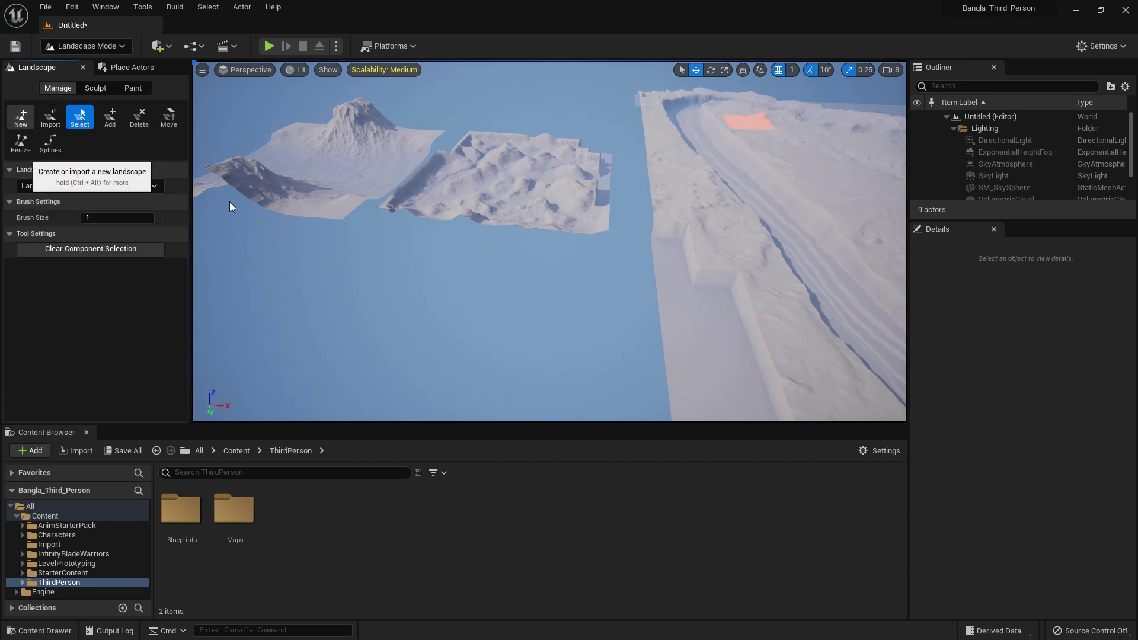
scroll(523, 260, down, 1)
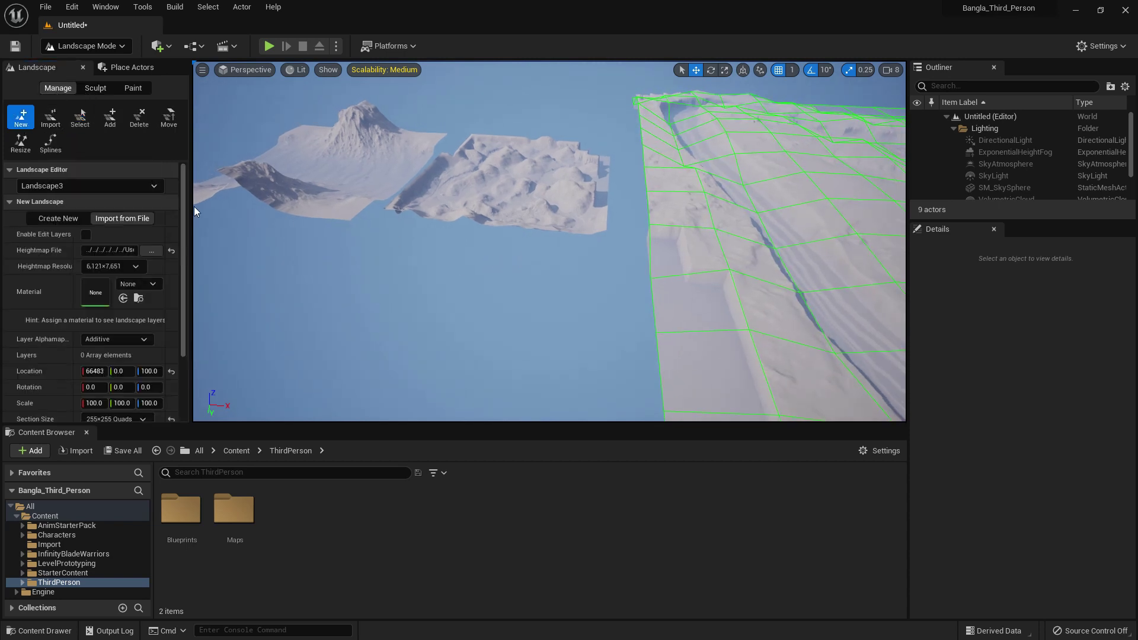
click(170, 251)
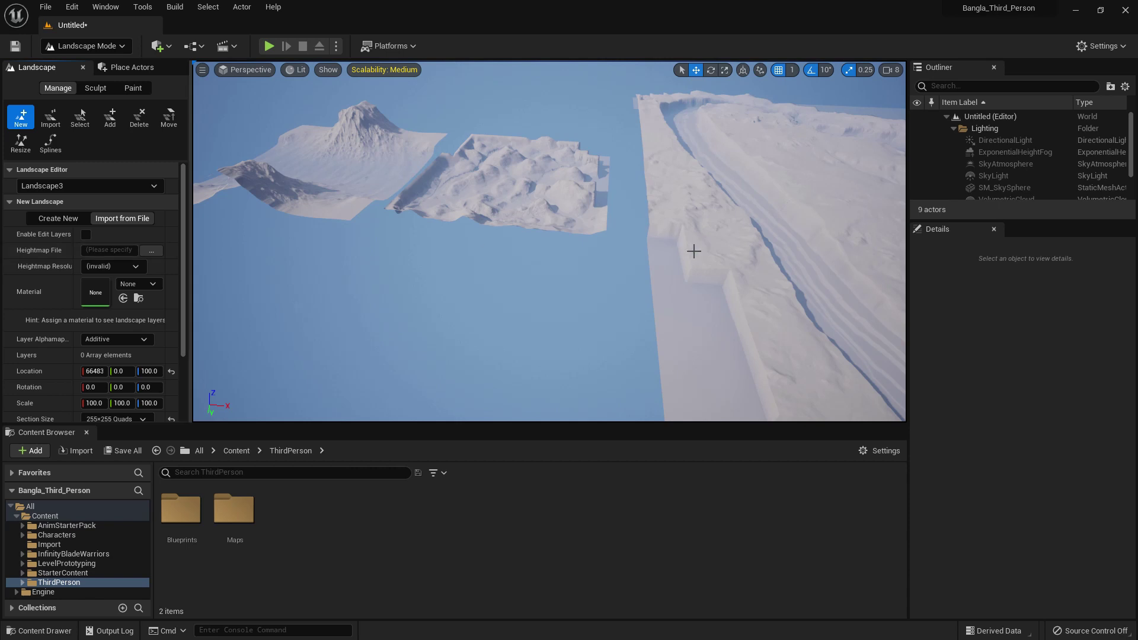
right_drag(693, 246, 697, 251)
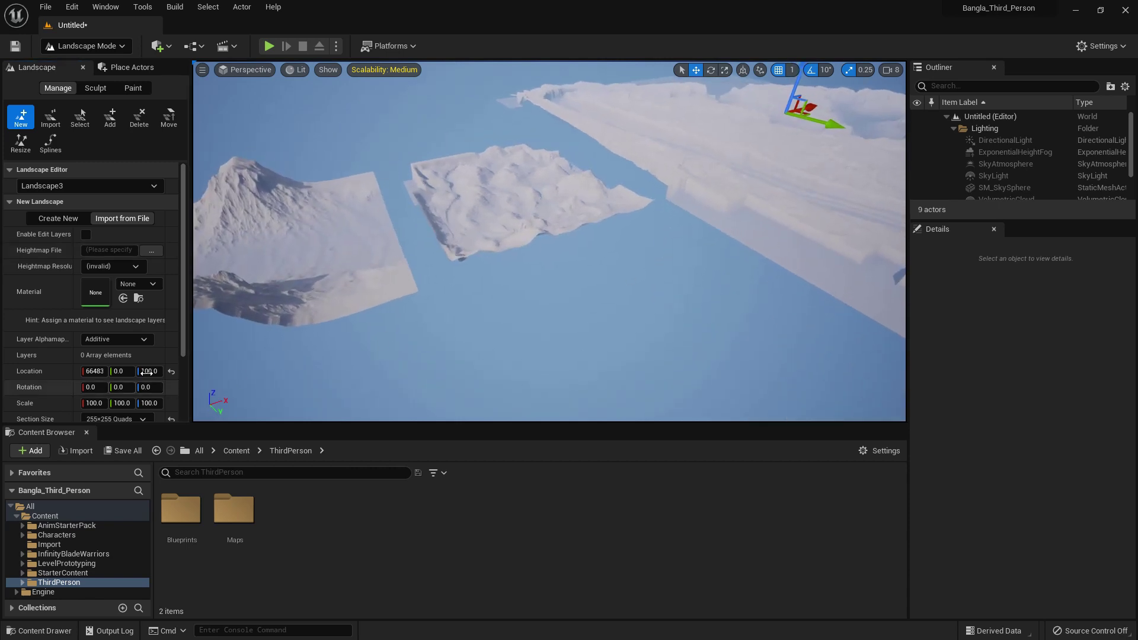
click(172, 372)
middle_drag(488, 298, 510, 292)
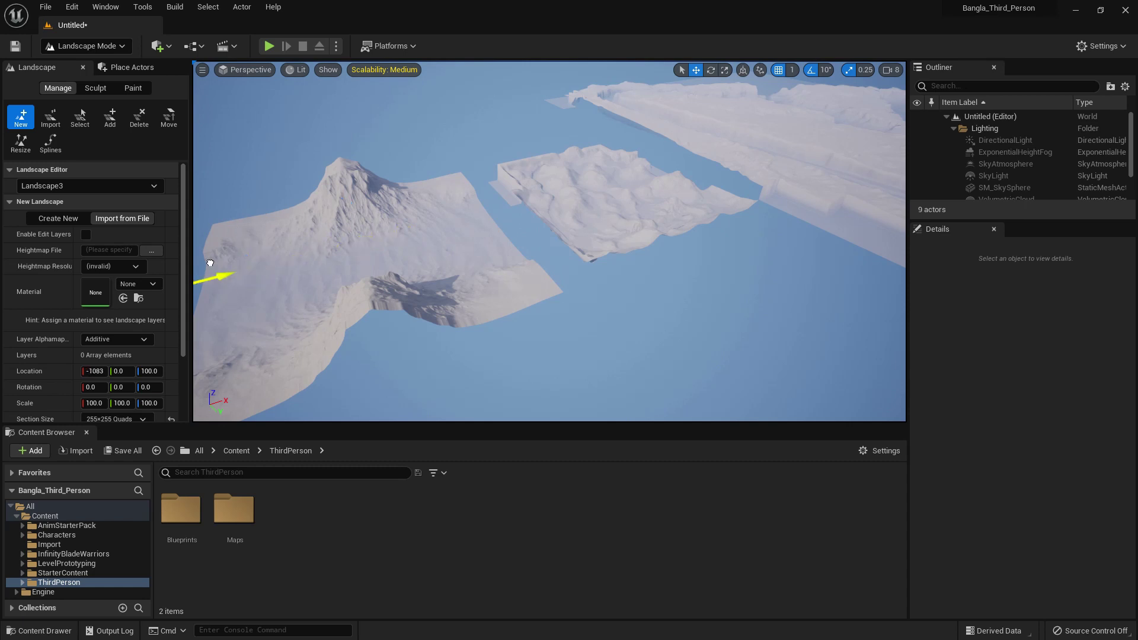
middle_drag(511, 293, 633, 277)
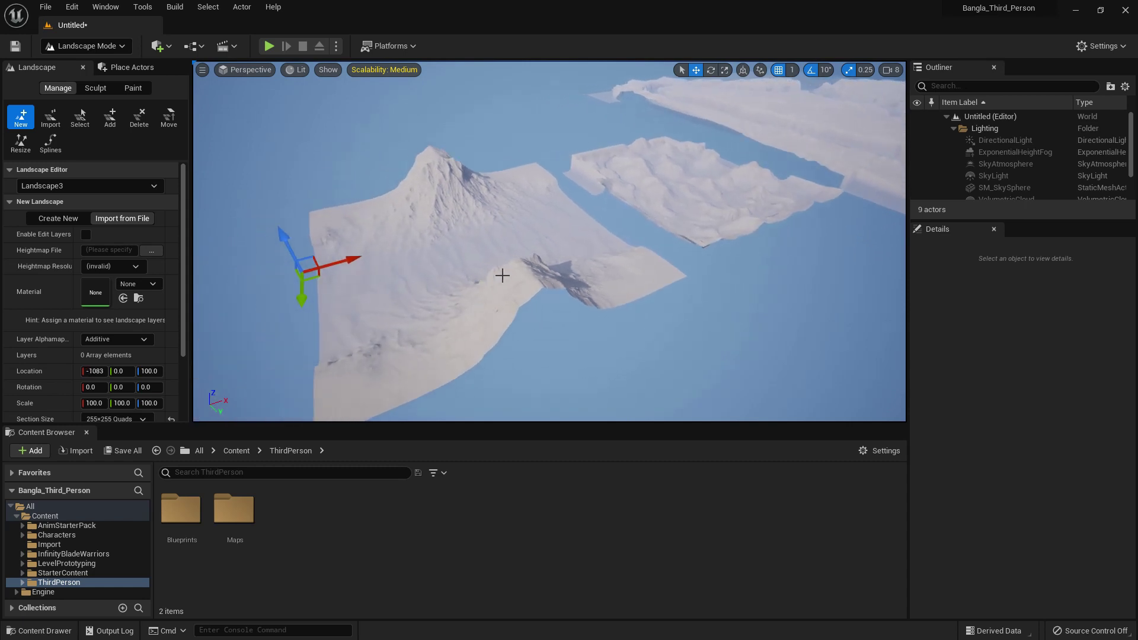
alt+drag(503, 275, 437, 261)
Create a blank landscape with 63×63 quad sections, 1×1 section per component and 8 × 8 components
click(56, 218)
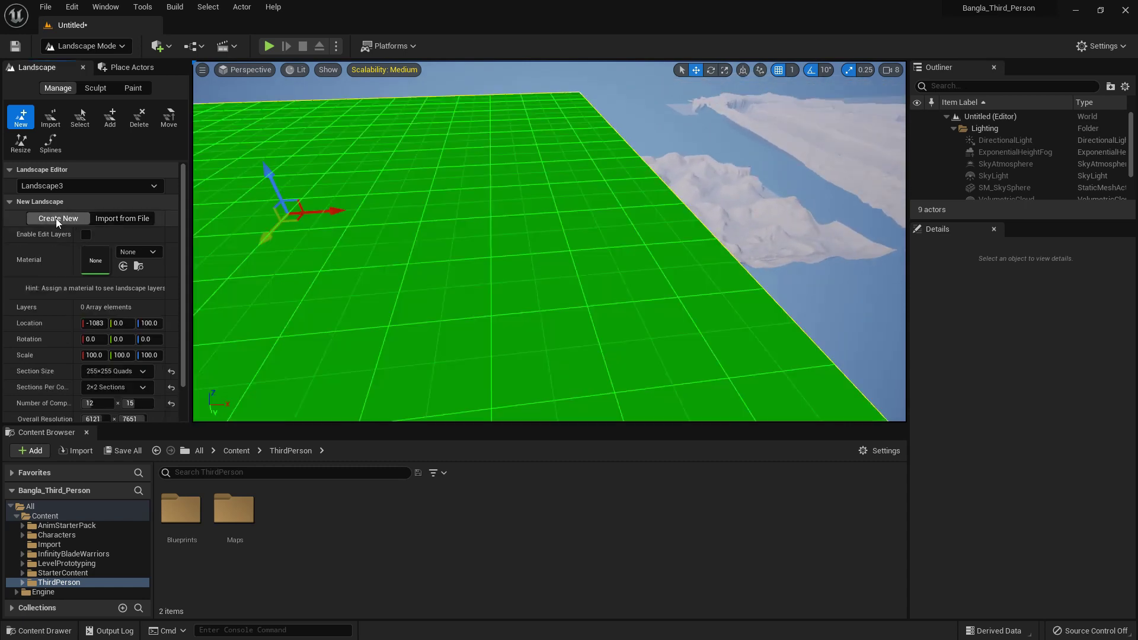
click(170, 372)
click(171, 388)
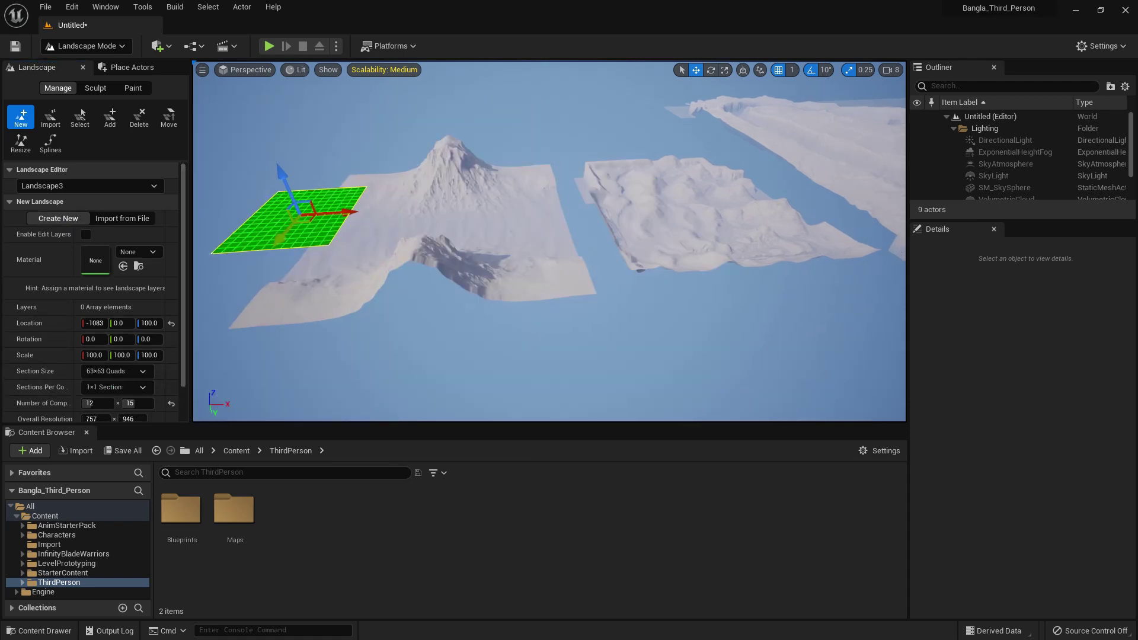
right_drag(328, 316, 328, 316)
scroll(129, 386, down, 2)
click(169, 364)
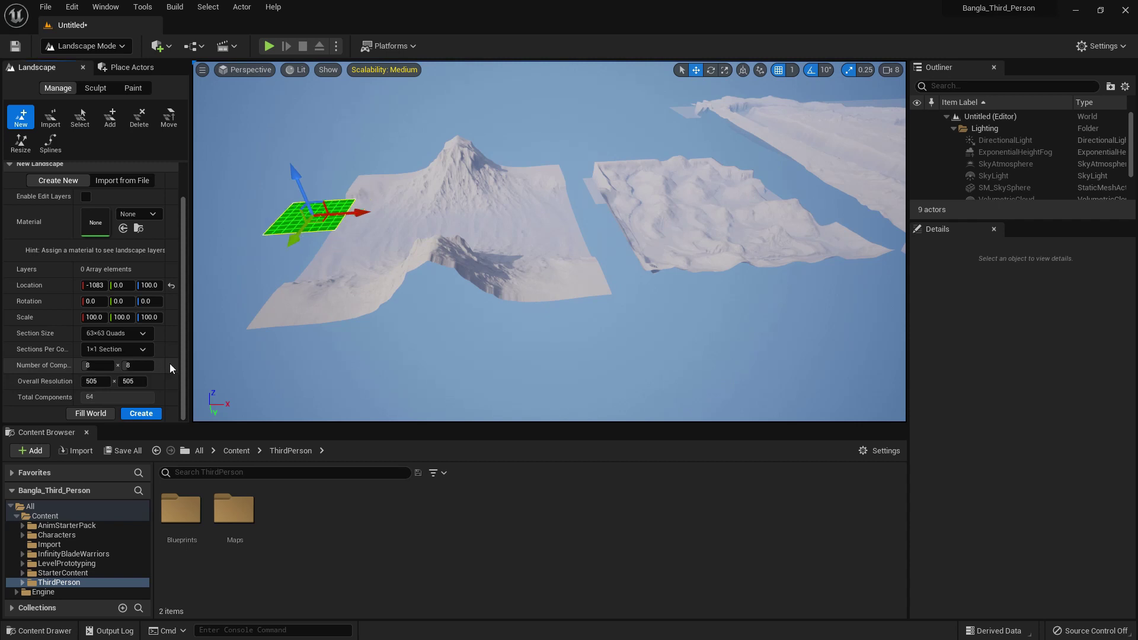
click(140, 413)
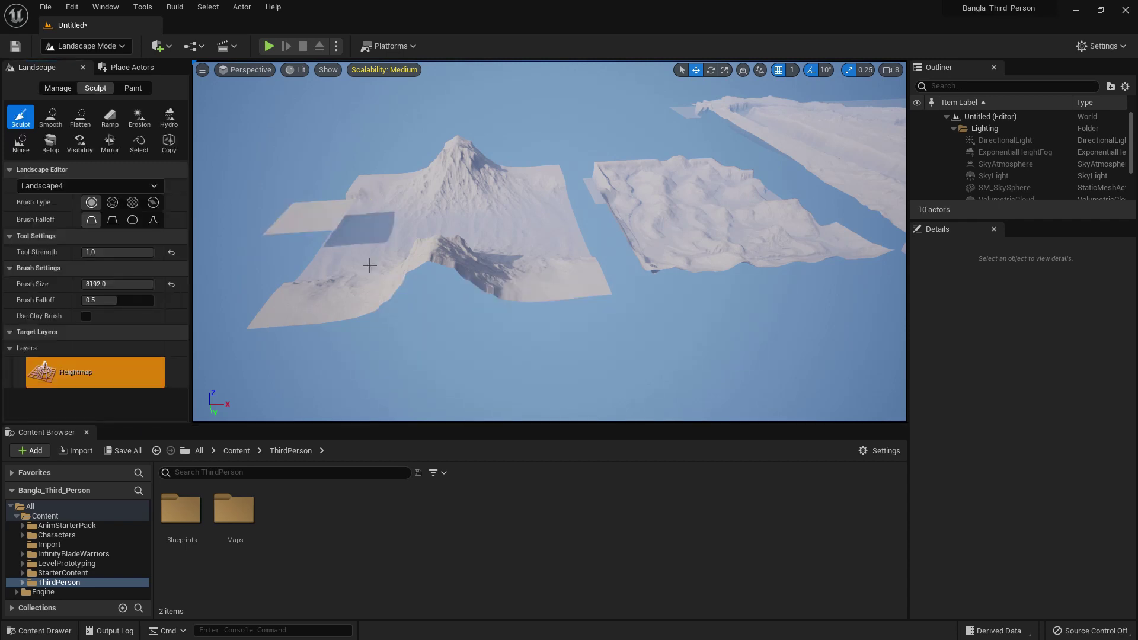
Raise a row of hills on the new flat landscape with the Sculpt brush, and apply Noise beside them
mouse_move(370, 265)
right_down()
mouse_move(379, 258)
mouse_move(386, 269)
right_up()
mouse_move(330, 203)
mouse_down()
mouse_move(393, 236)
mouse_move(618, 243)
mouse_up()
click(20, 142)
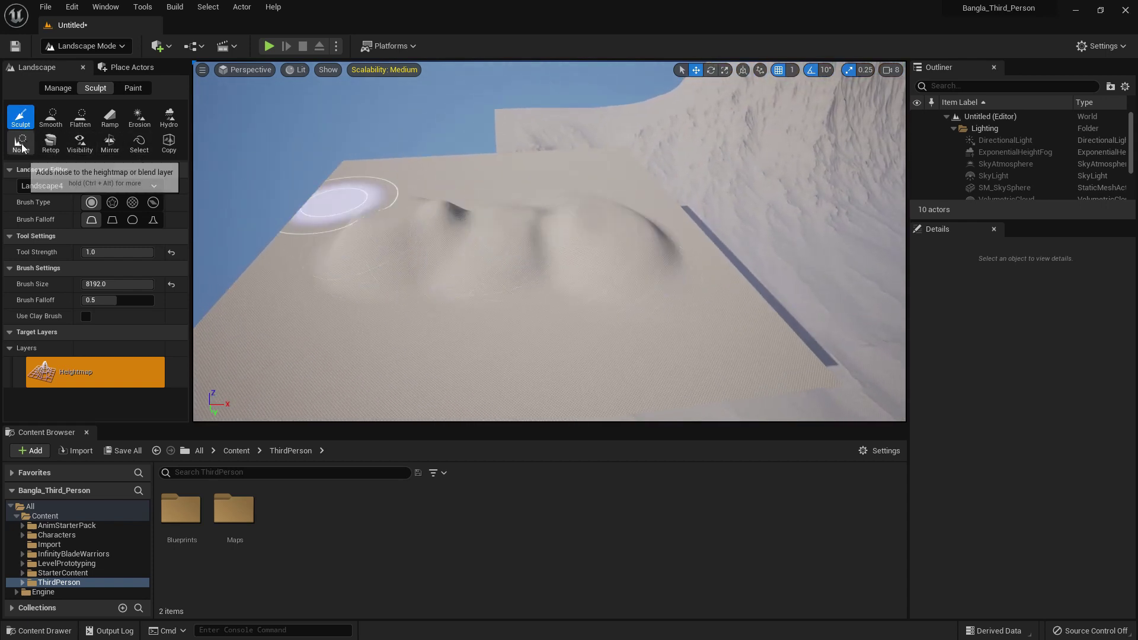
drag(350, 308, 567, 266)
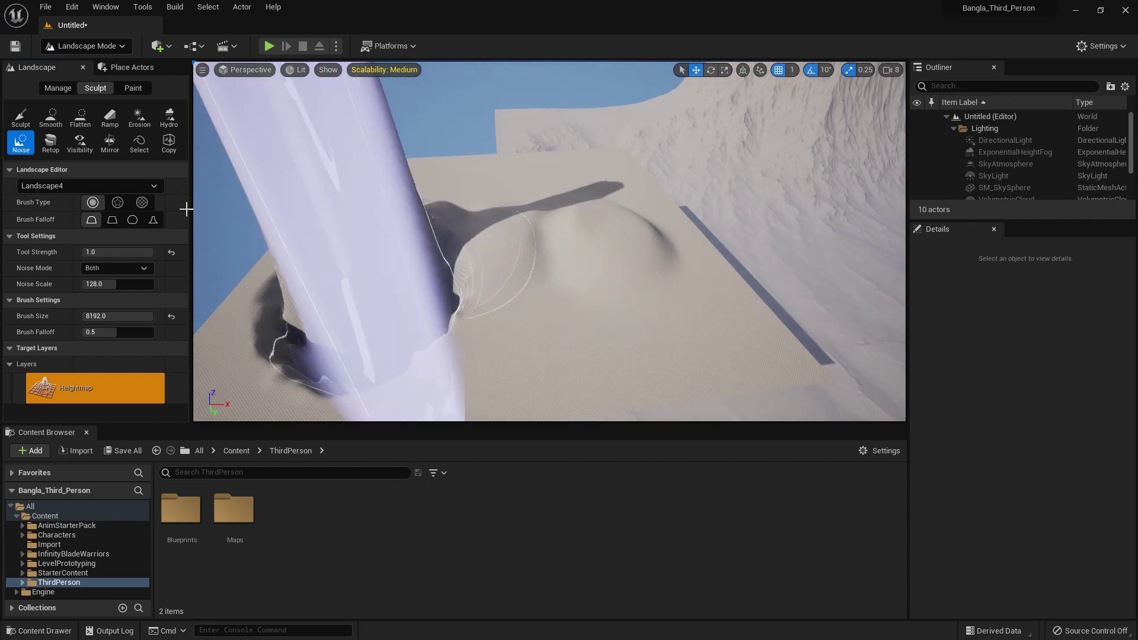
Smooth the tall noise spike, and erode the neighbouring hills with the checkered pattern brush
click(51, 116)
mouse_move(376, 236)
mouse_down()
mouse_move(353, 168)
mouse_move(483, 272)
mouse_move(432, 271)
mouse_move(230, 131)
mouse_up()
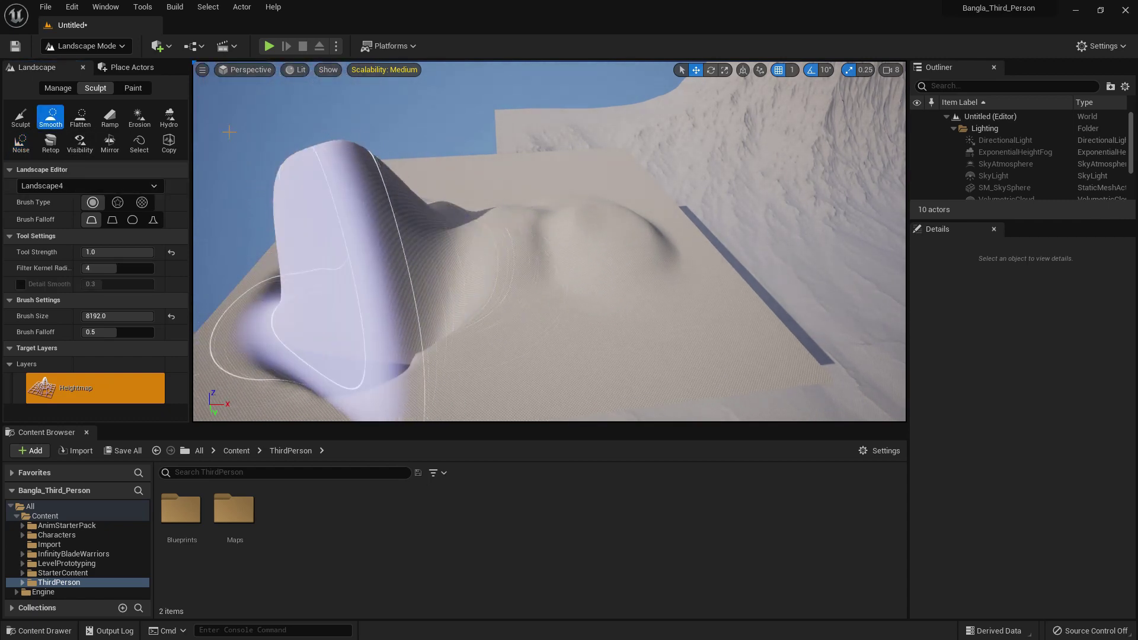
click(139, 117)
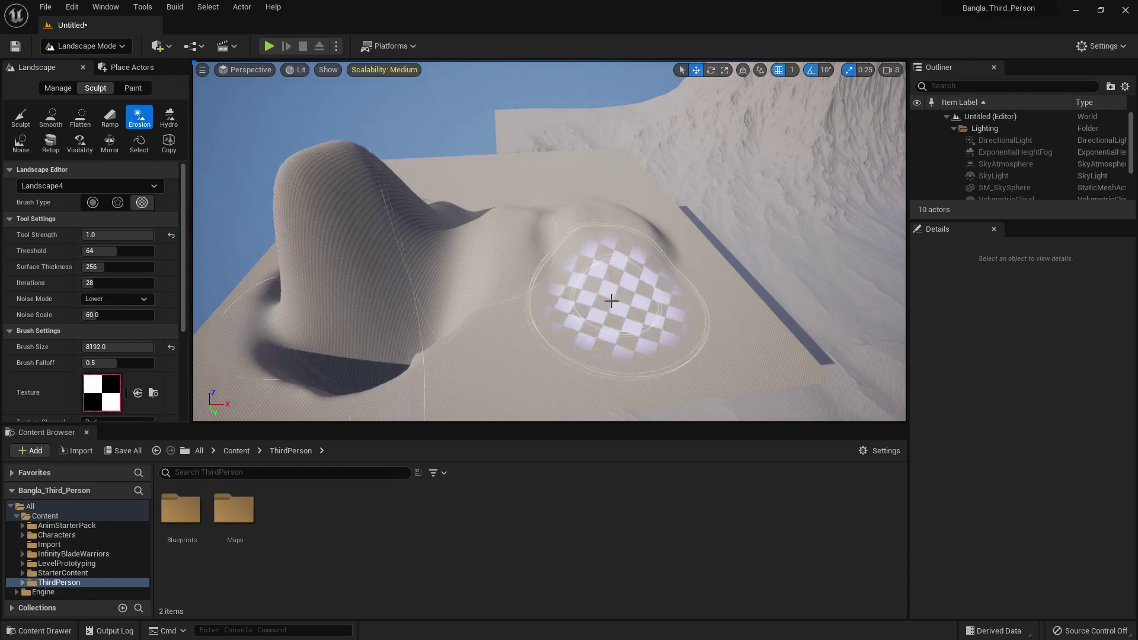
mouse_move(610, 300)
mouse_down()
mouse_move(546, 266)
mouse_move(607, 218)
mouse_up()
right_drag(606, 218, 533, 249)
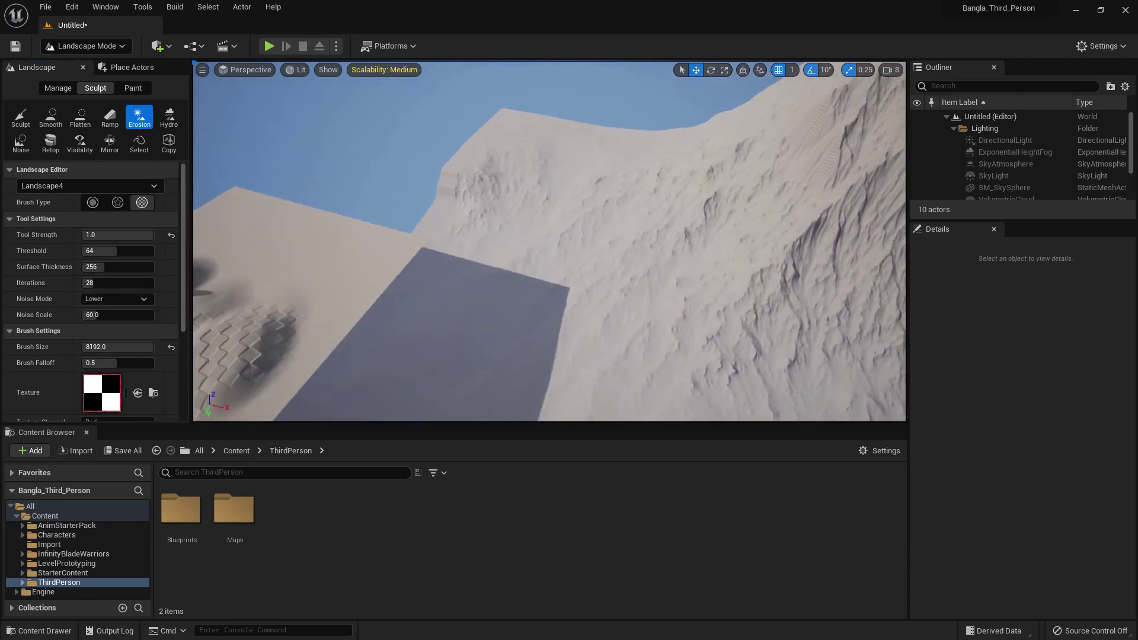
right_drag(652, 251, 589, 254)
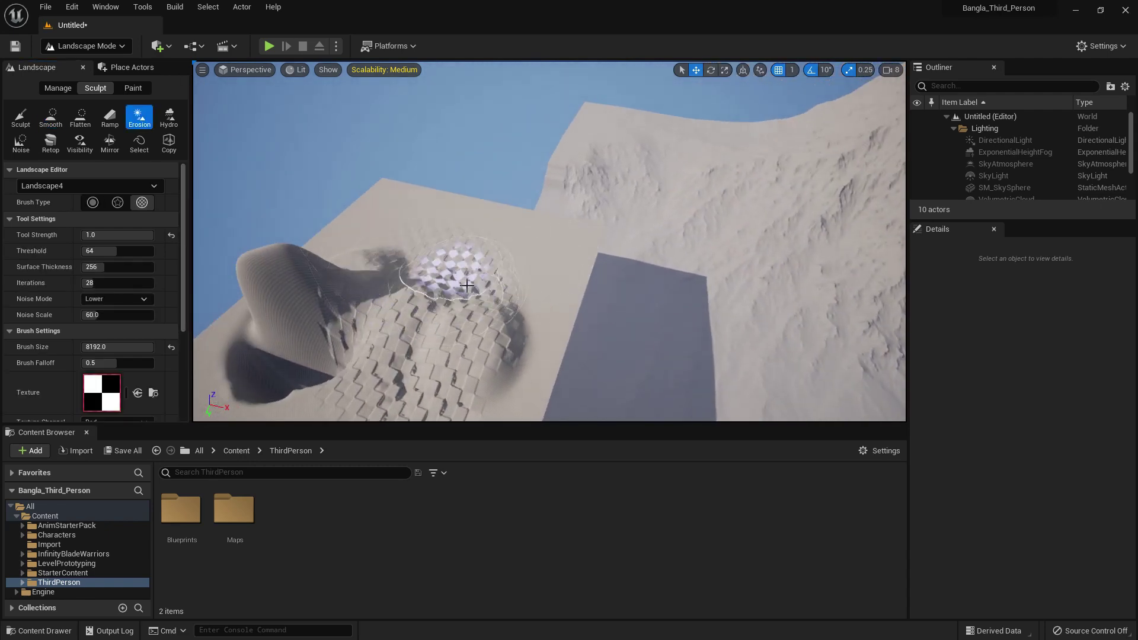
Smooth the tall mound and the blocky eroded pattern on the neighbouring hills
click(50, 117)
mouse_move(296, 309)
mouse_down()
mouse_move(254, 317)
mouse_move(307, 293)
mouse_move(318, 465)
mouse_move(287, 339)
mouse_up()
scroll(358, 332, down, 3)
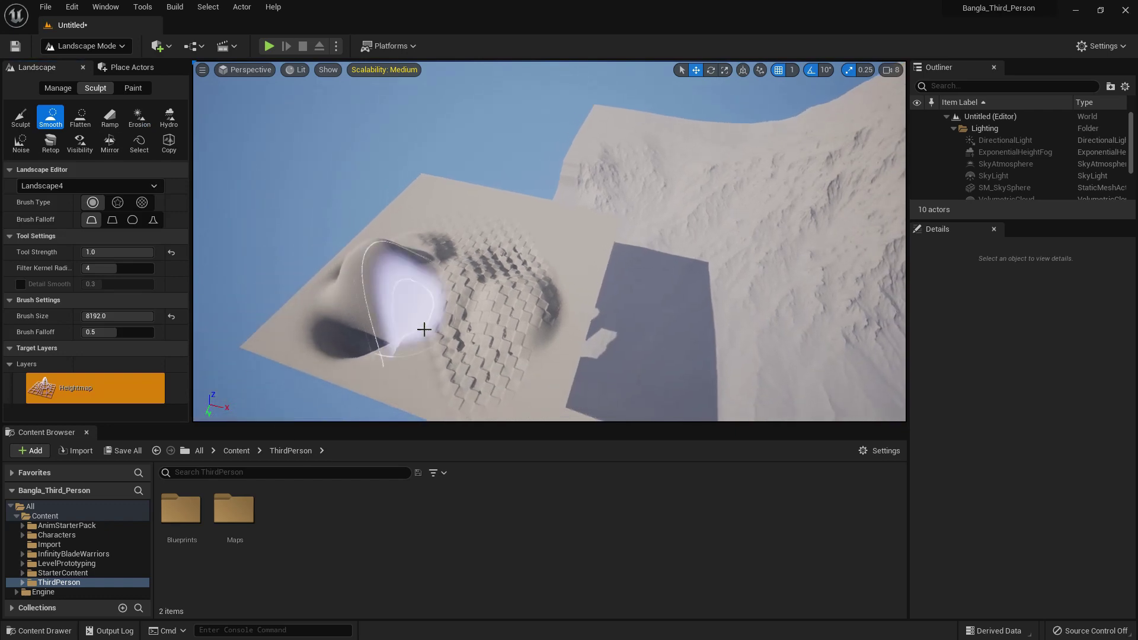
mouse_move(425, 330)
mouse_down()
mouse_move(355, 335)
mouse_move(445, 378)
mouse_move(284, 326)
mouse_up()
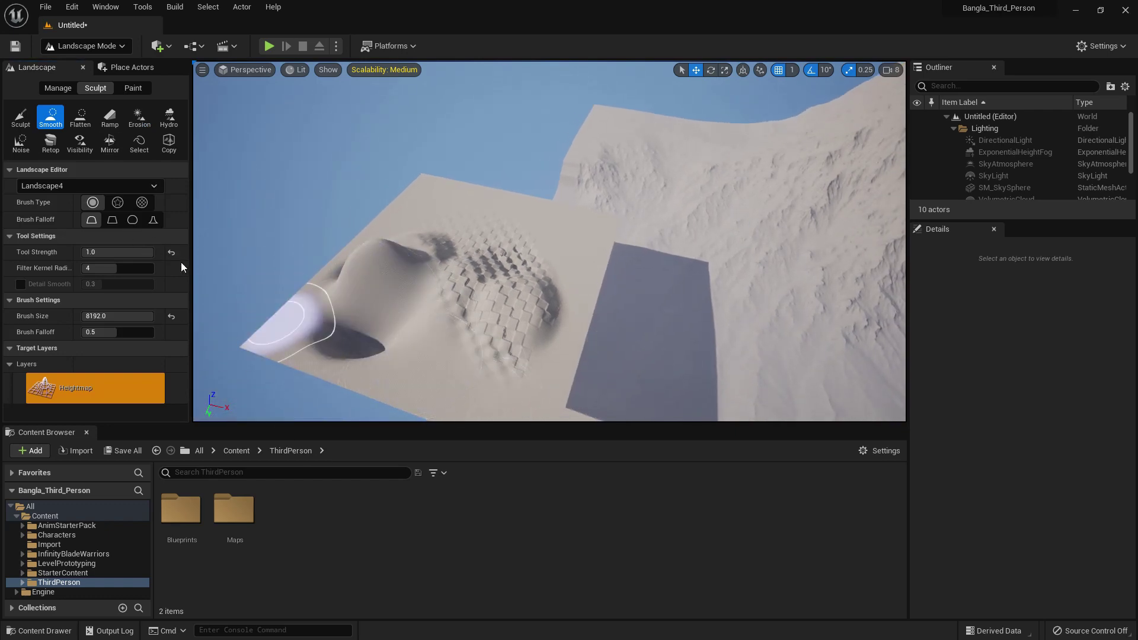
click(171, 252)
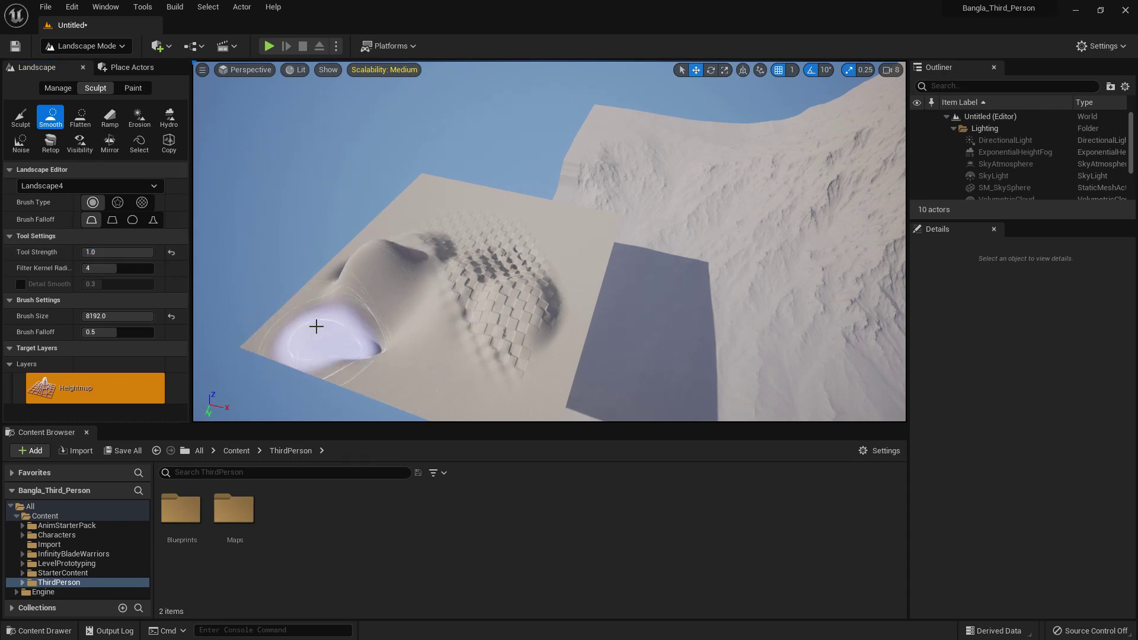
mouse_move(368, 263)
mouse_down()
mouse_move(541, 262)
mouse_move(525, 297)
mouse_move(513, 269)
mouse_up()
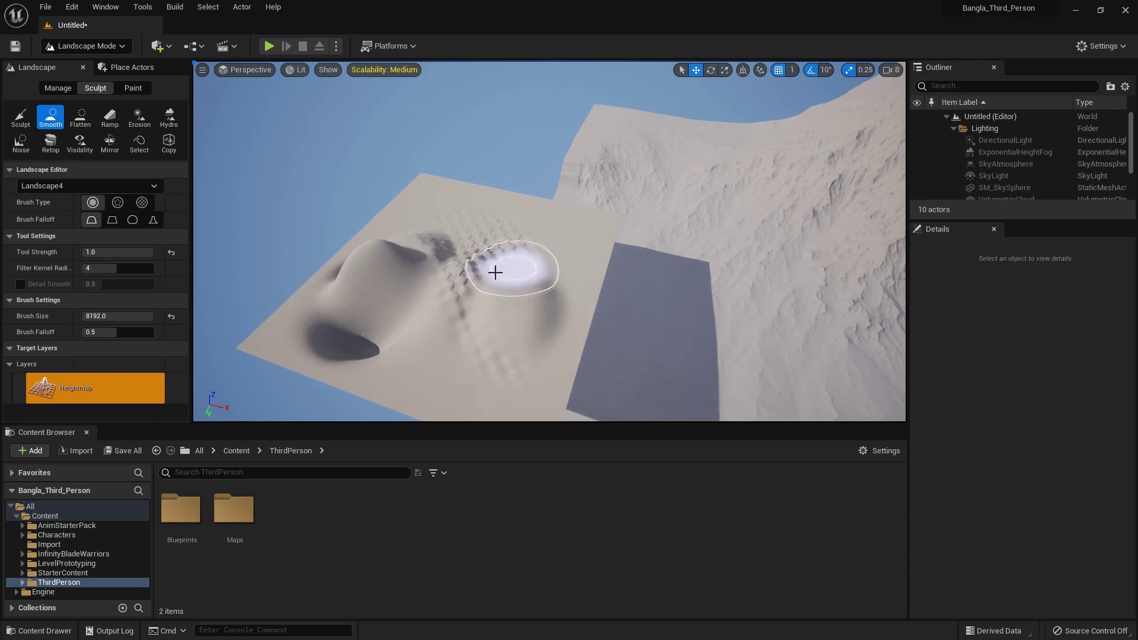
Reset the Erosion strength to 0.3 and erode the mound and hills, first with the pattern brush and again with the circle brush
click(137, 122)
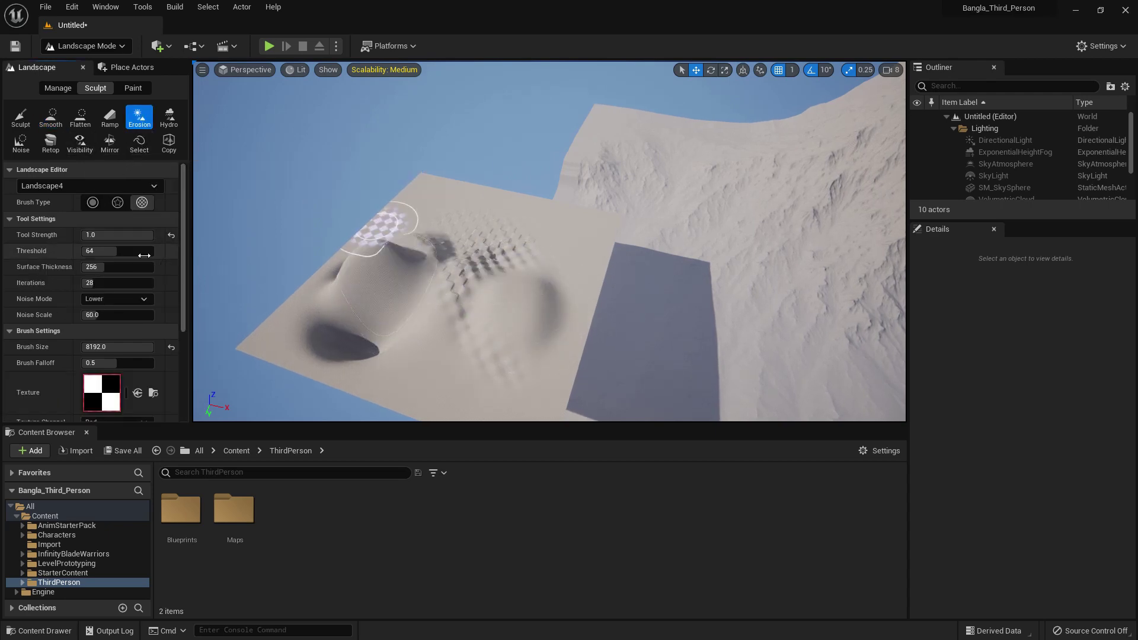
click(171, 235)
mouse_move(368, 272)
mouse_down()
mouse_move(403, 282)
mouse_move(533, 270)
mouse_move(504, 243)
mouse_up()
click(93, 202)
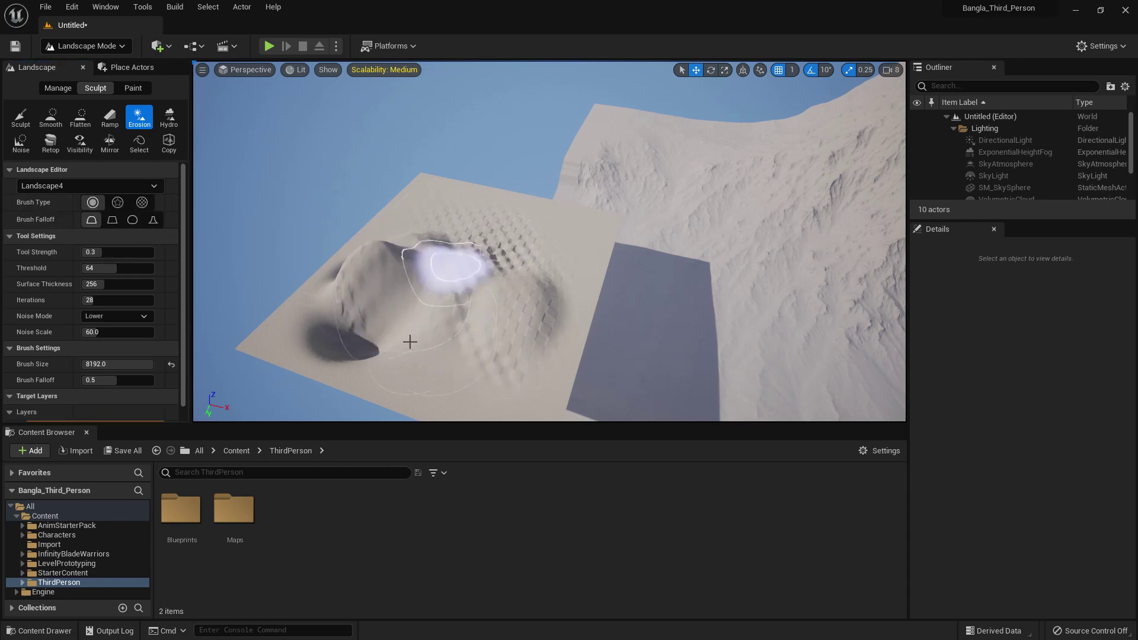
mouse_move(341, 277)
mouse_down()
mouse_move(434, 223)
mouse_move(418, 216)
mouse_move(513, 331)
mouse_move(509, 261)
mouse_move(415, 267)
mouse_move(468, 267)
mouse_up()
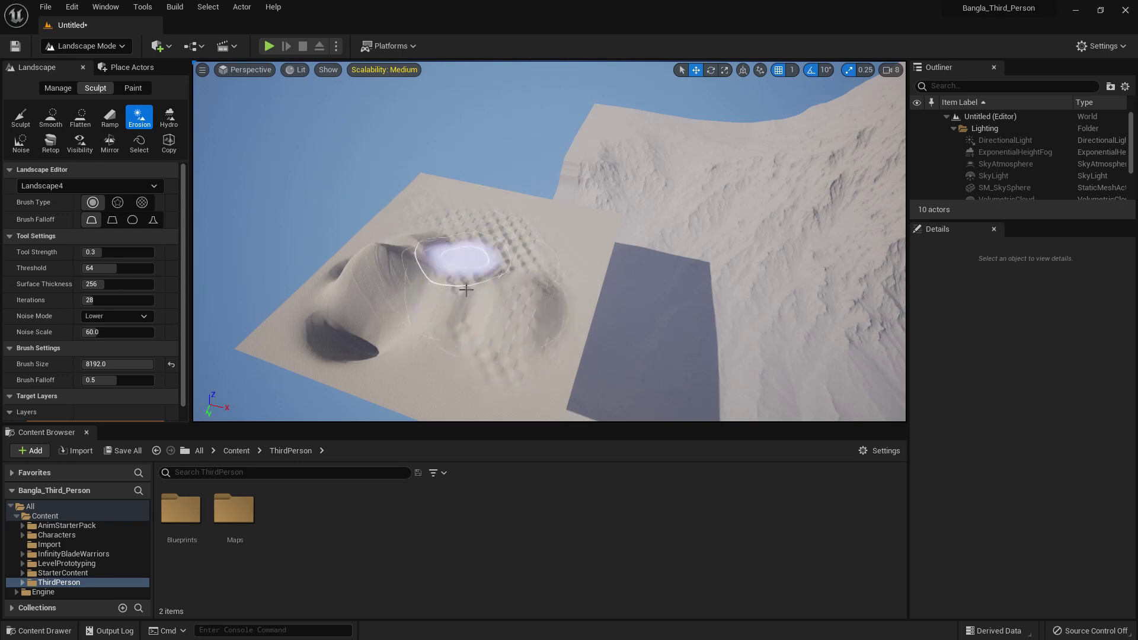
Raise the terrain around the mound and hills with the Sculpt brush at size 8192
click(152, 220)
click(20, 117)
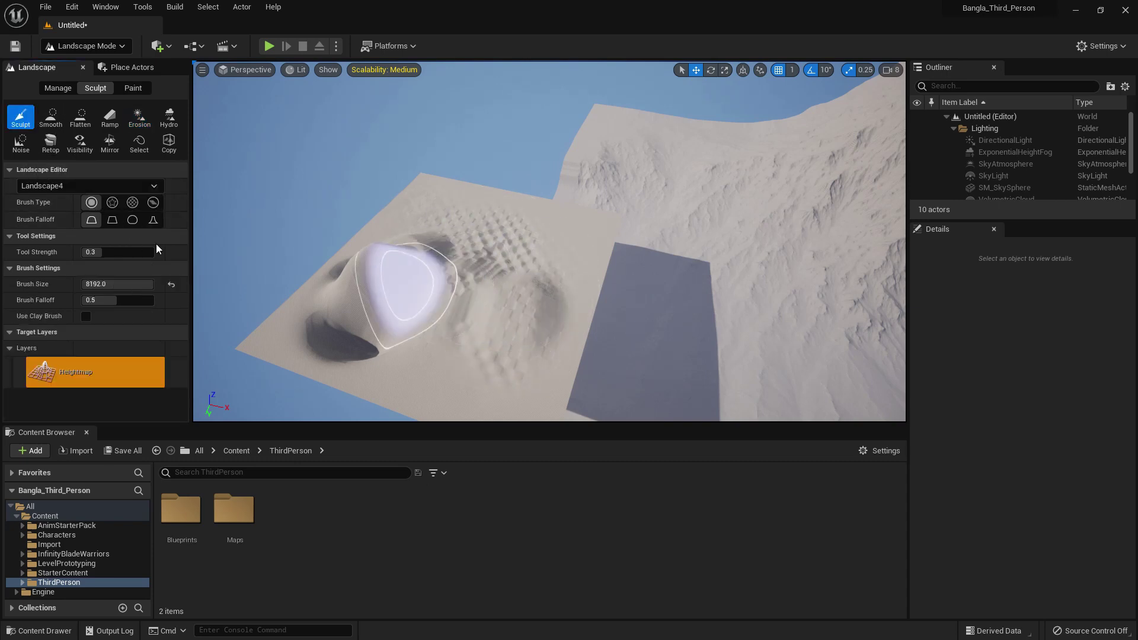
mouse_move(493, 232)
mouse_down()
mouse_move(421, 201)
mouse_move(548, 229)
mouse_move(559, 261)
mouse_move(464, 366)
mouse_move(314, 332)
mouse_move(375, 220)
mouse_move(416, 195)
mouse_move(500, 237)
mouse_move(553, 228)
mouse_move(556, 299)
mouse_up()
right_drag(553, 294, 435, 209)
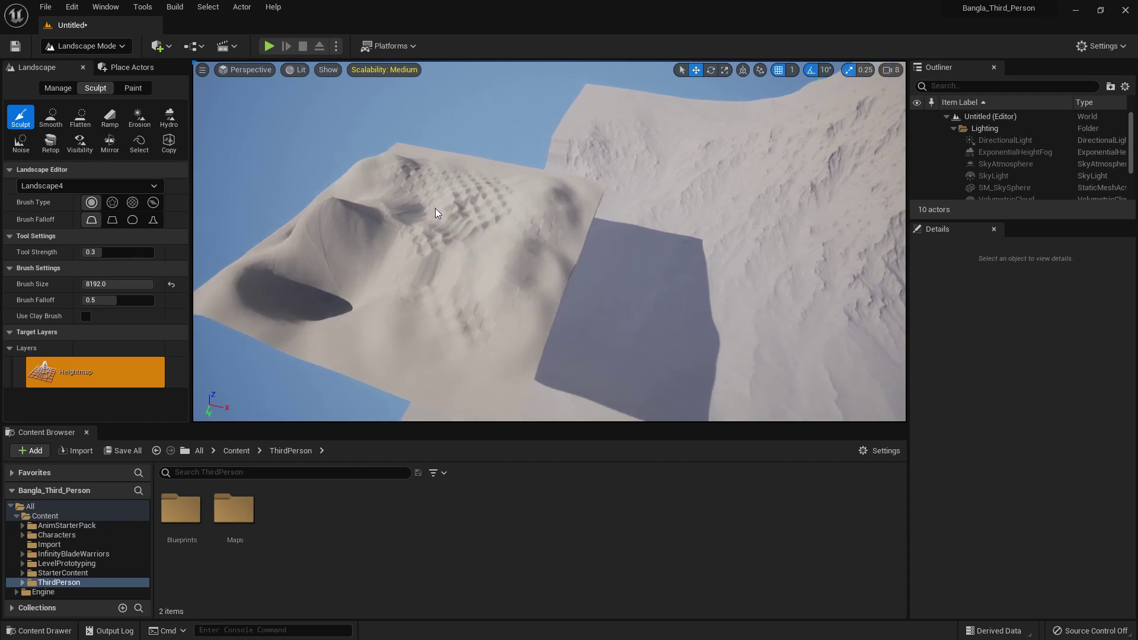
Cut level paths around the mound and along the hills with the Flatten tool at brush size about 1814
click(80, 117)
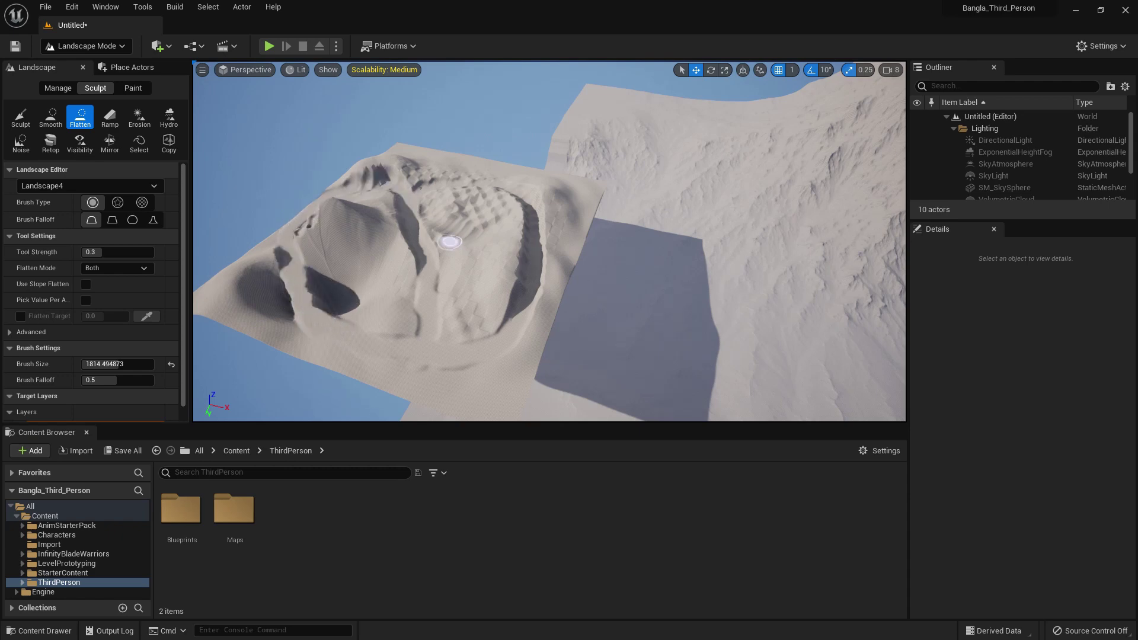
mouse_move(449, 241)
right_down()
mouse_move(599, 246)
mouse_move(462, 228)
mouse_move(517, 228)
right_up()
middle_drag(516, 221, 497, 221)
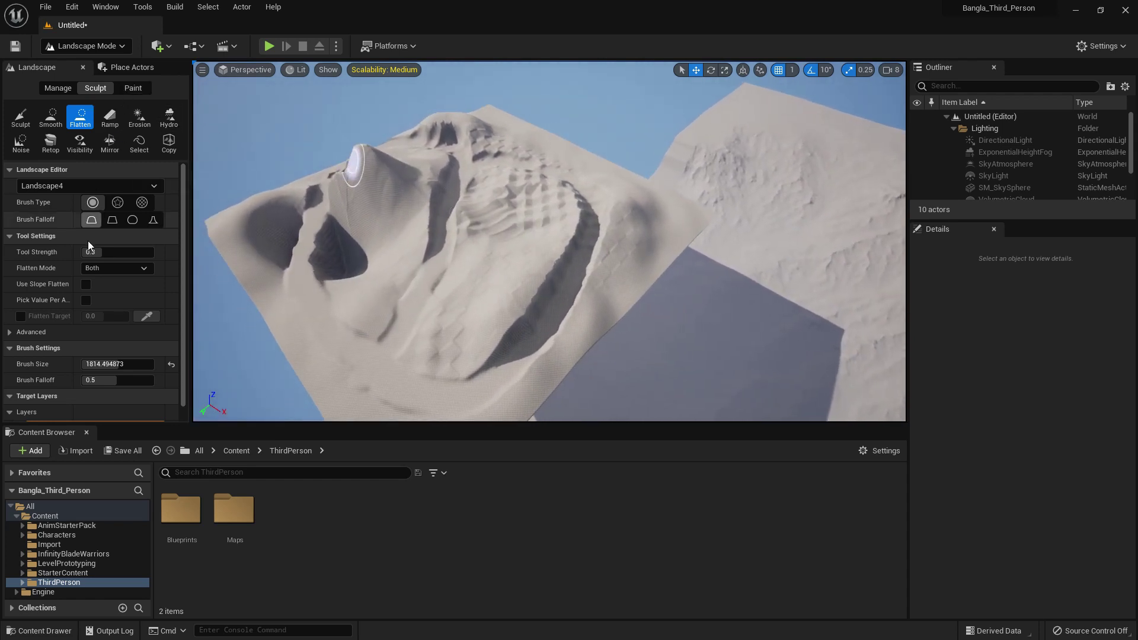
Export the sculpted landscape's heightmap as a PNG file named TestTheMap in the HeightMap folder
scroll(88, 240, down, 1)
right_click(99, 403)
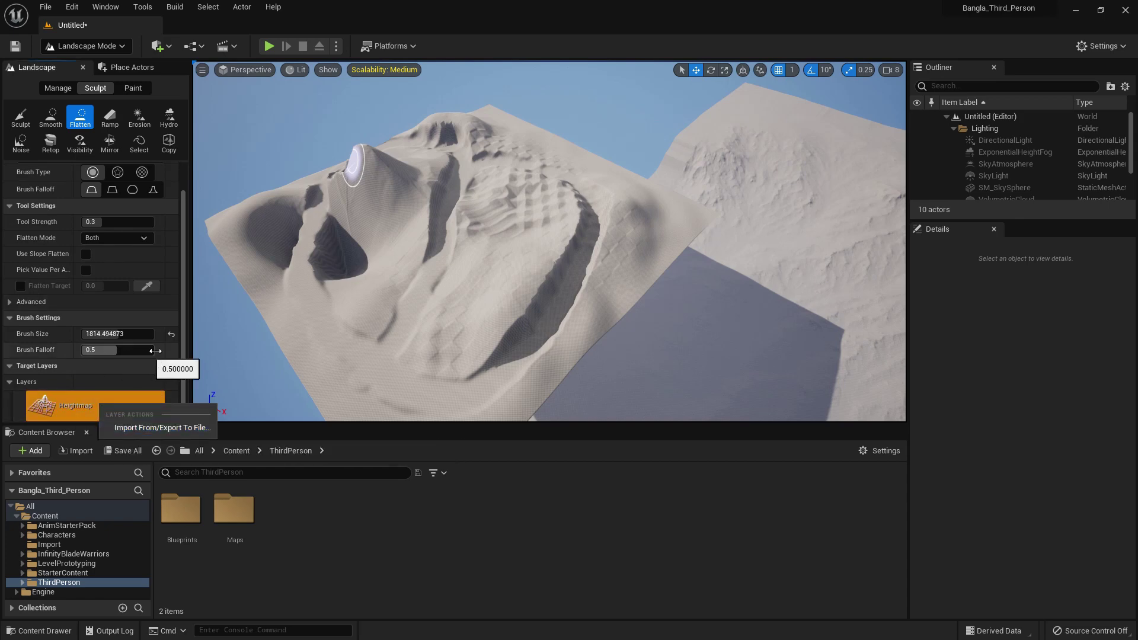
click(184, 346)
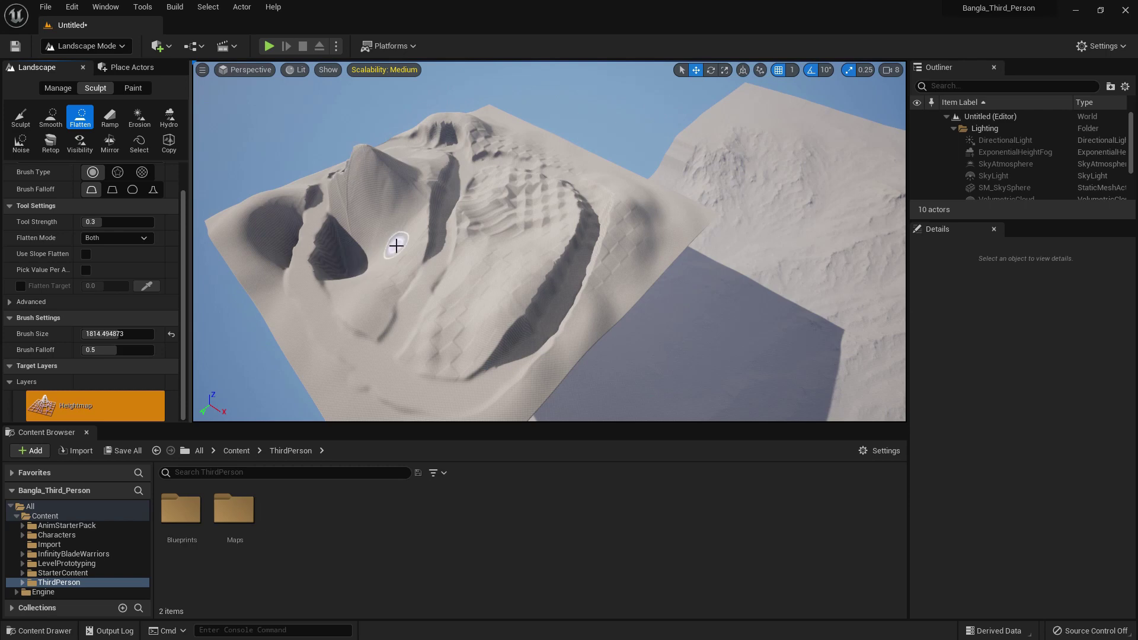
right_drag(534, 305, 533, 385)
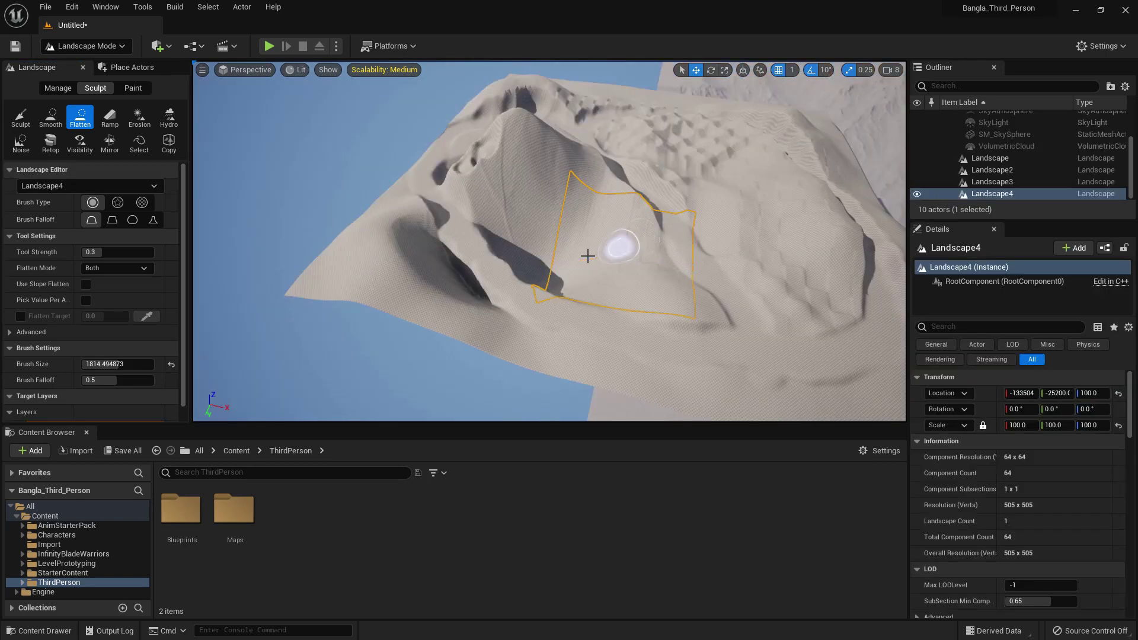
right_drag(587, 256, 589, 254)
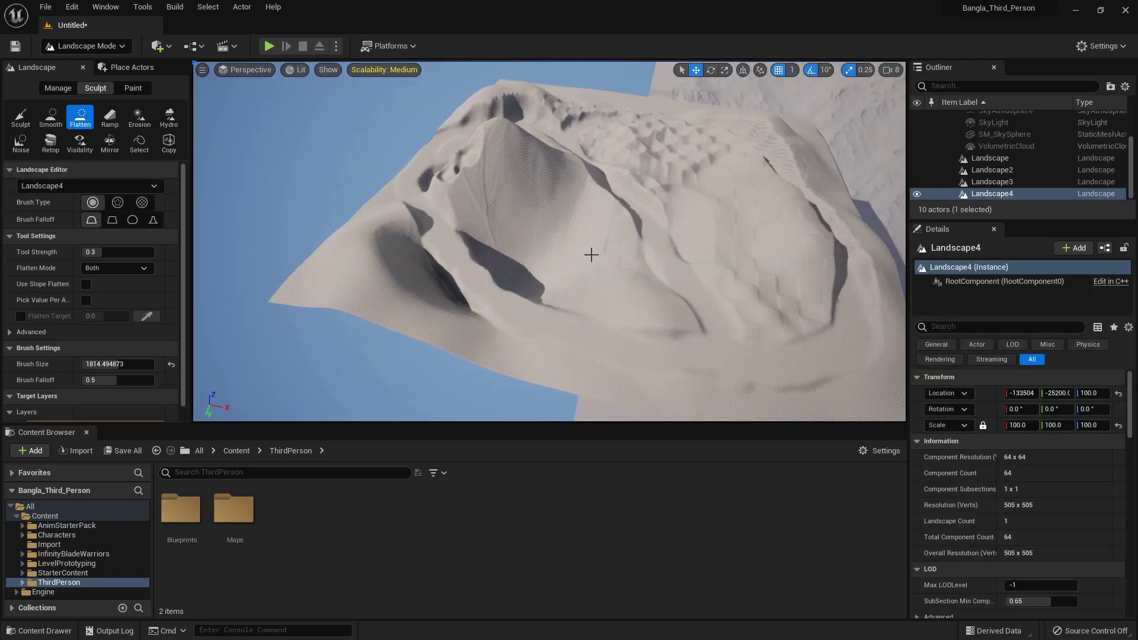
scroll(119, 356, down, 2)
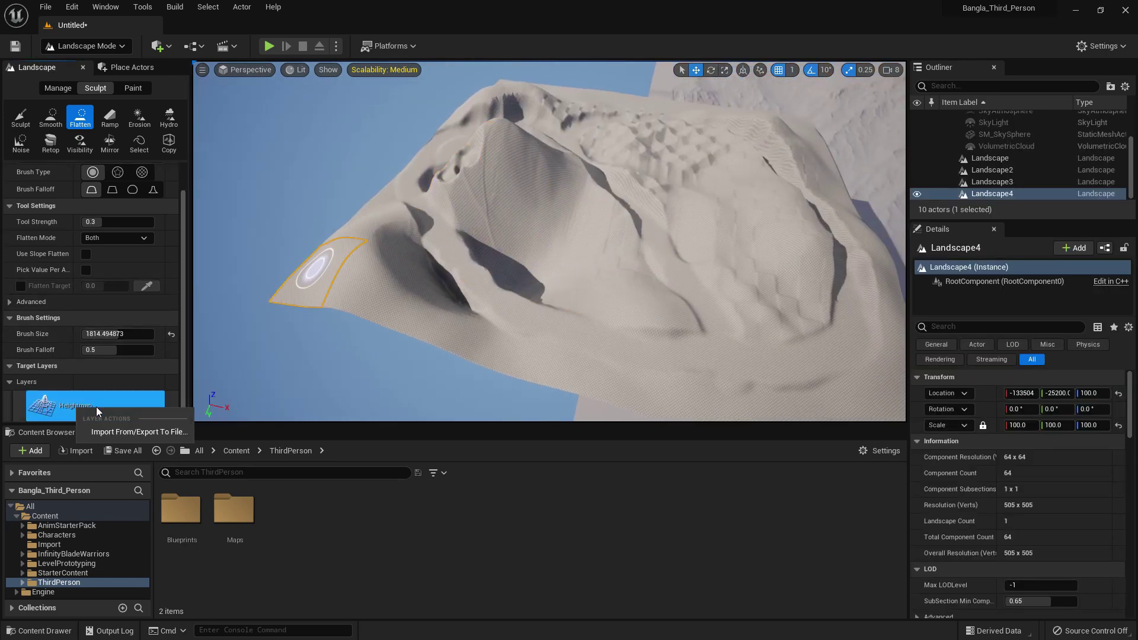
click(96, 406)
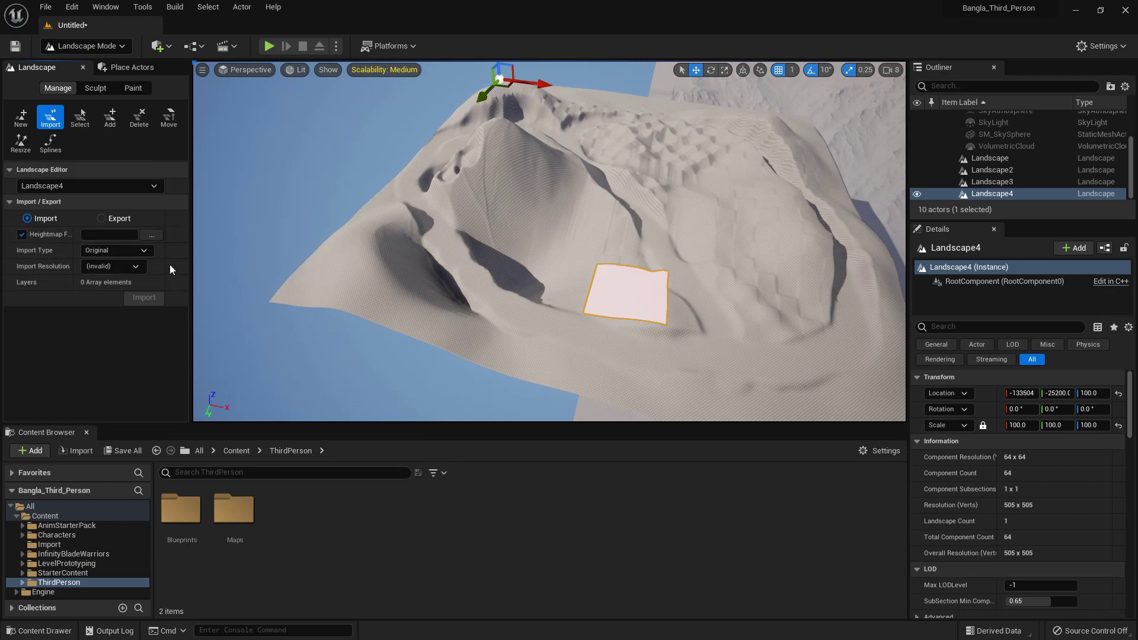
click(115, 219)
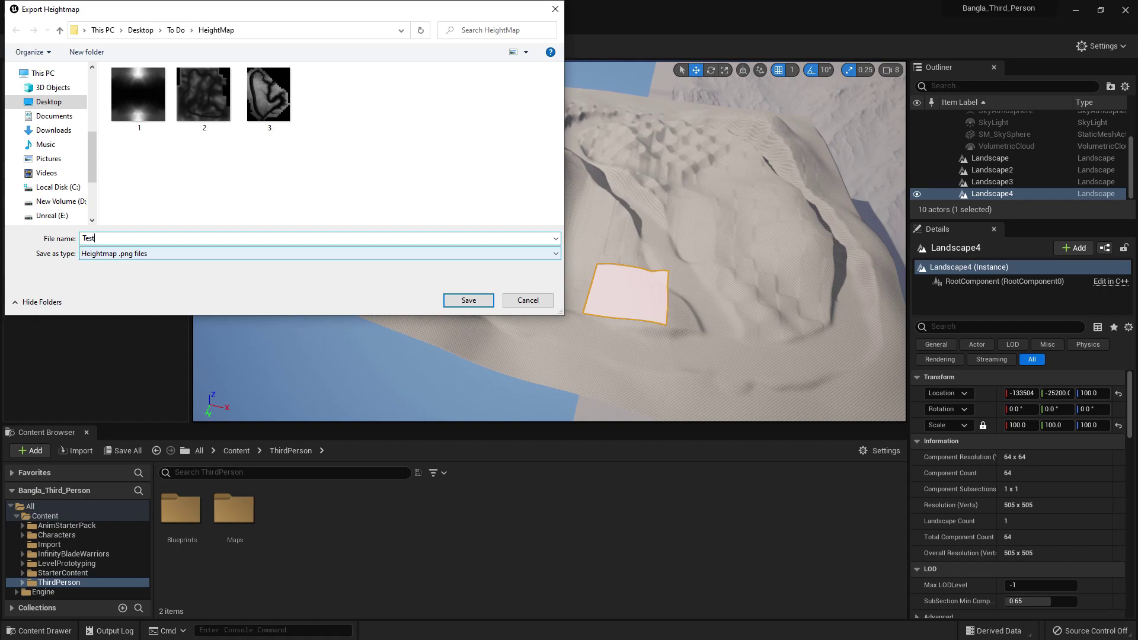
text(TheMap)
click(468, 299)
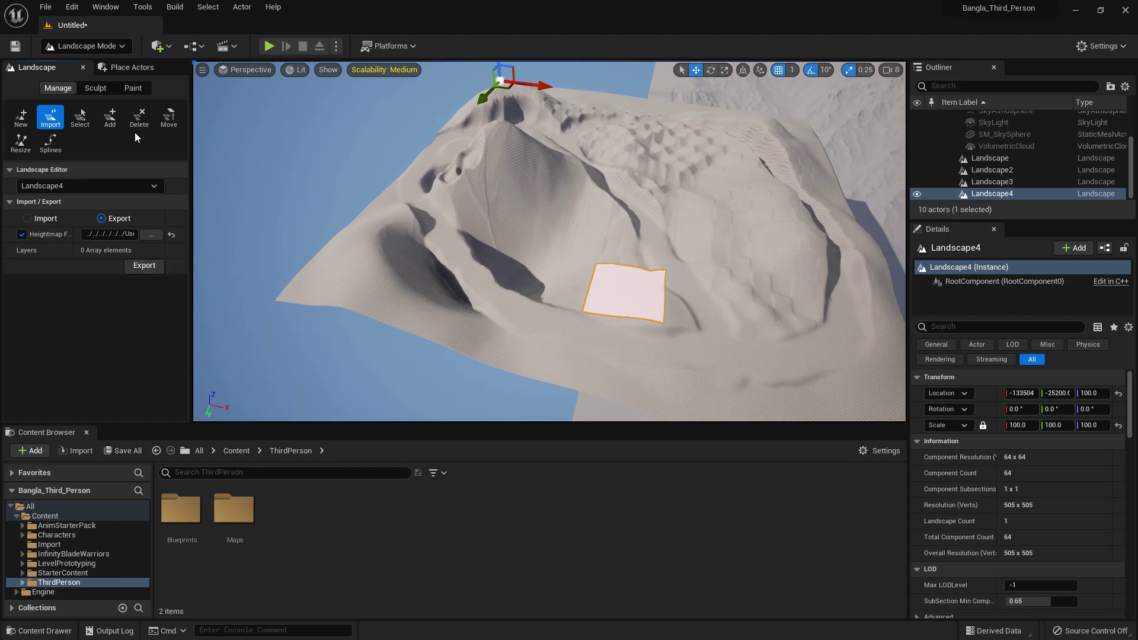
Import the TestTheMap heightmap as a new landscape at 505×505 resolution, placed beside the sculpted landscape
click(22, 118)
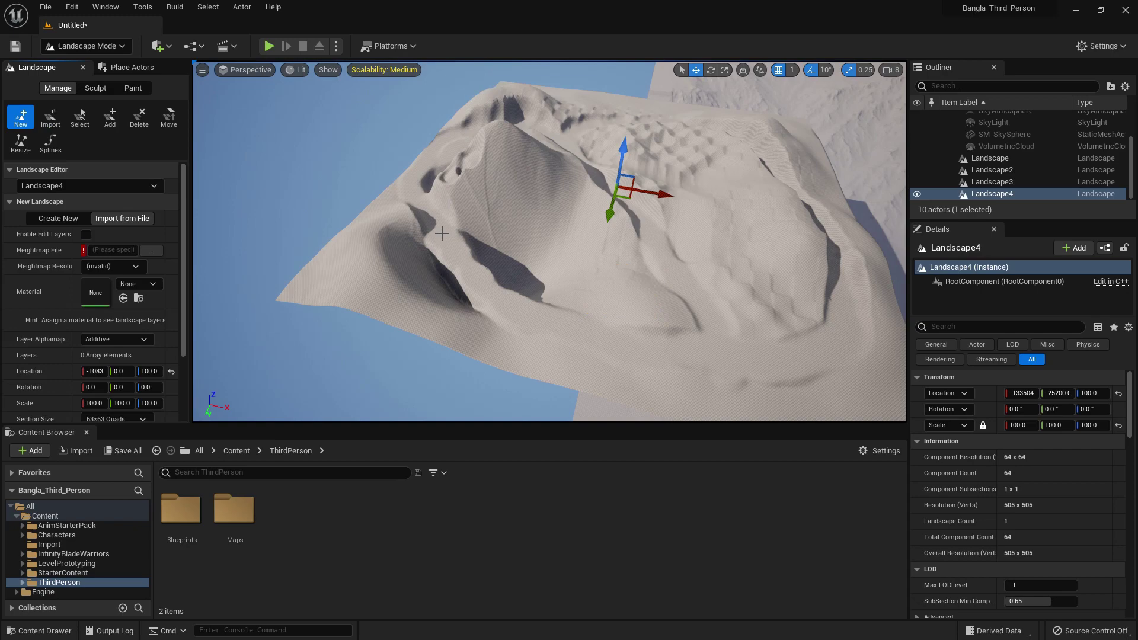
click(153, 251)
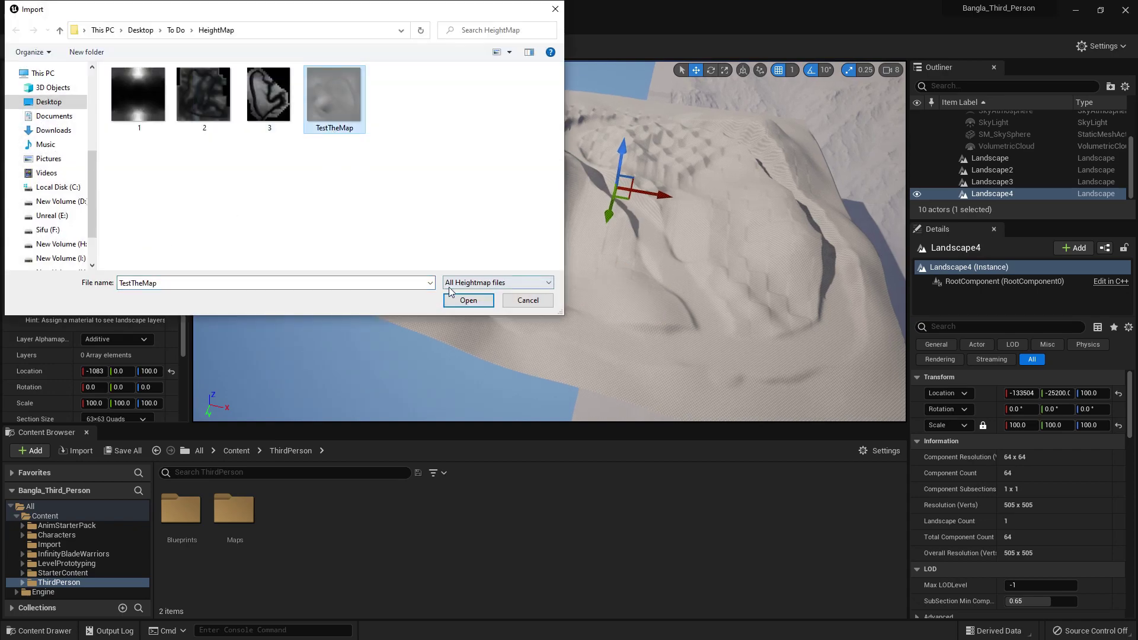
click(469, 300)
drag(652, 193, 236, 153)
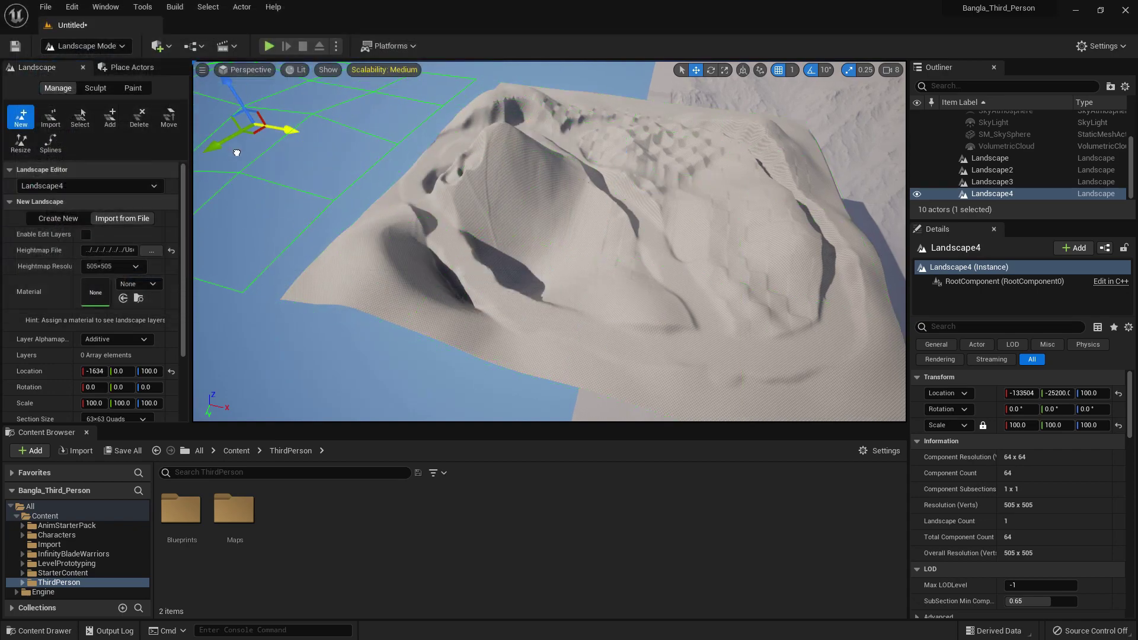
click(325, 266)
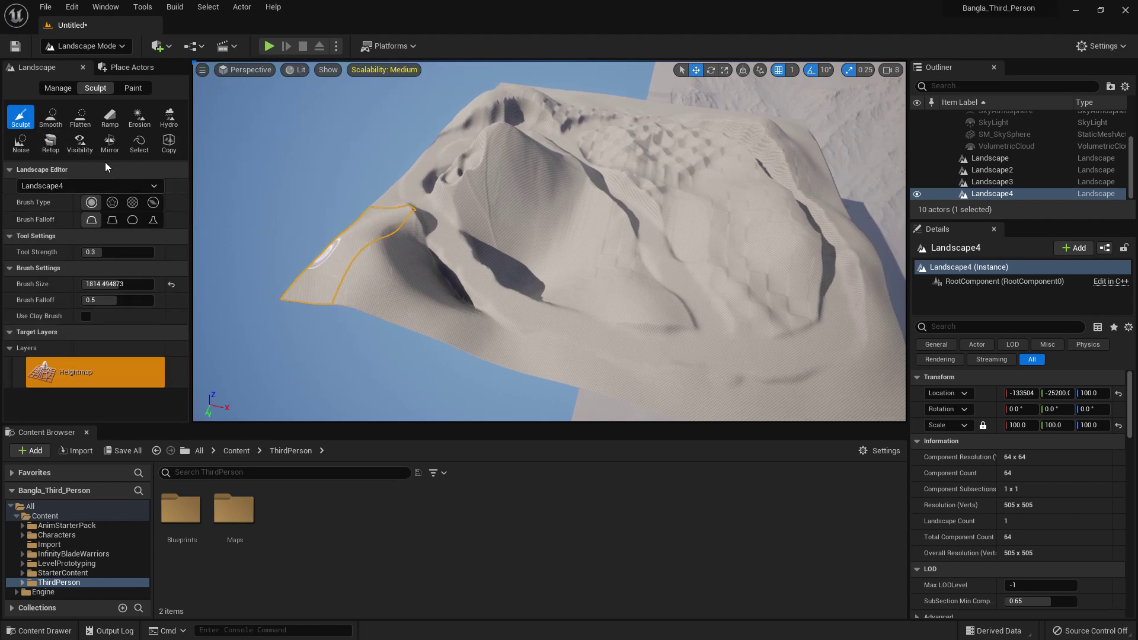
click(58, 88)
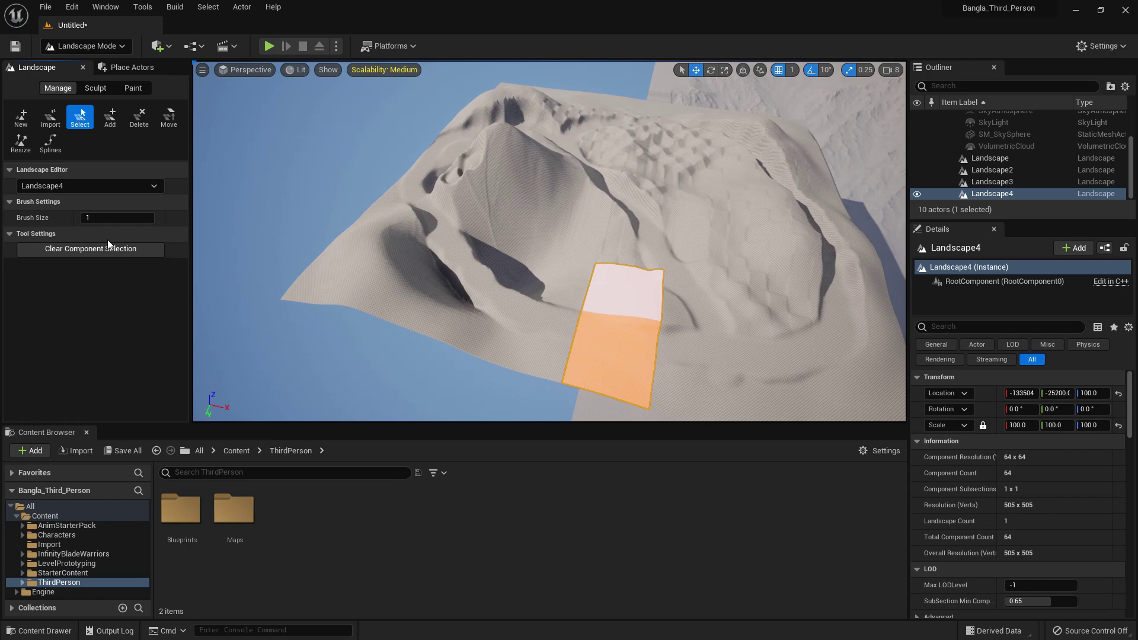
click(25, 125)
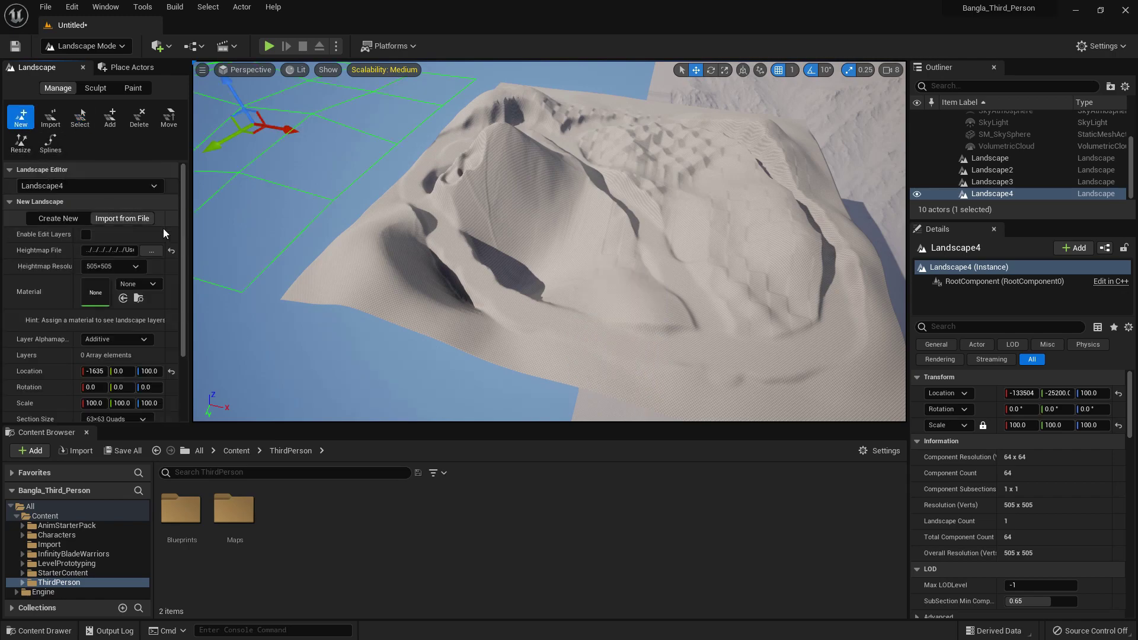
scroll(153, 350, down, 3)
click(142, 414)
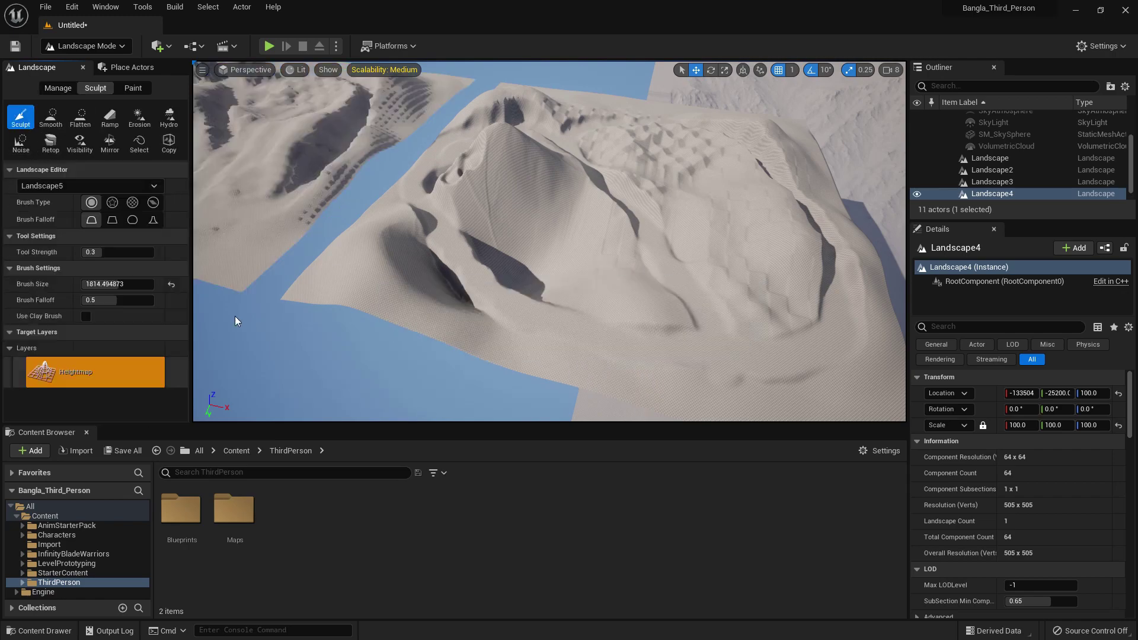
Switch to Select mode and delete the sculpted landscape, its imported copy and the mountain landscape beneath them
right_drag(583, 219, 558, 219)
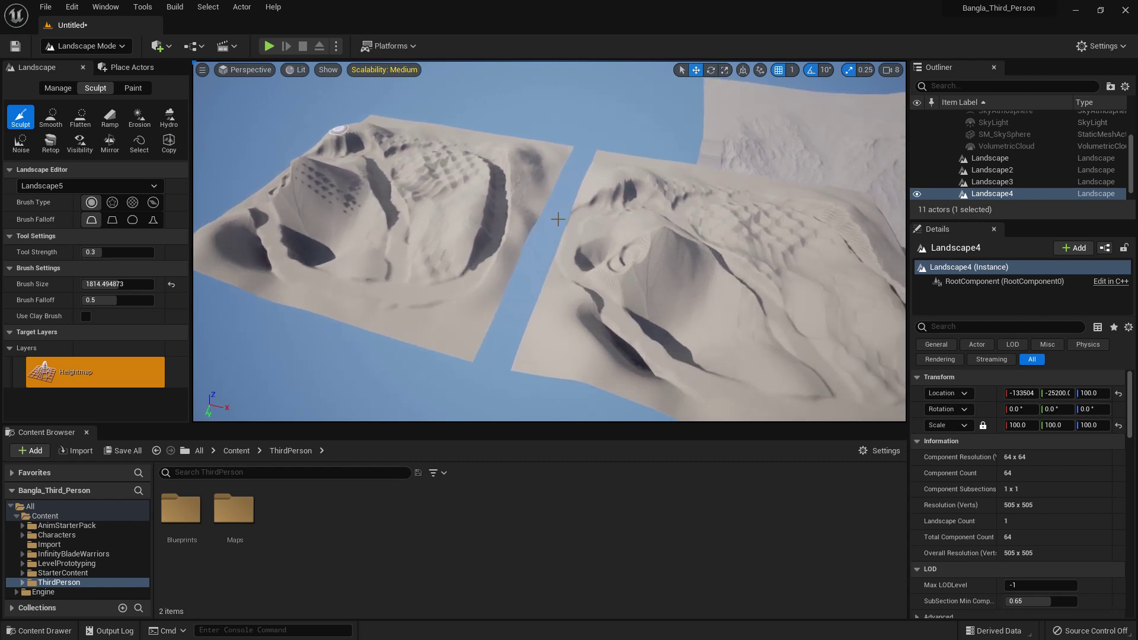
right_drag(635, 226, 527, 226)
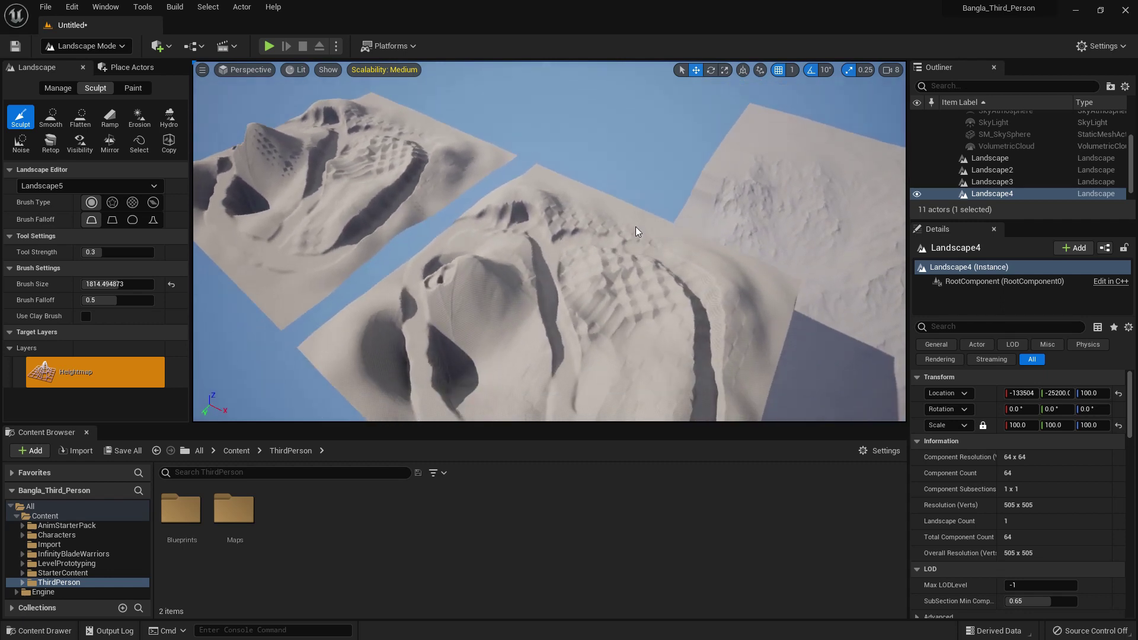
scroll(635, 231, down, 4)
scroll(670, 232, up, 4)
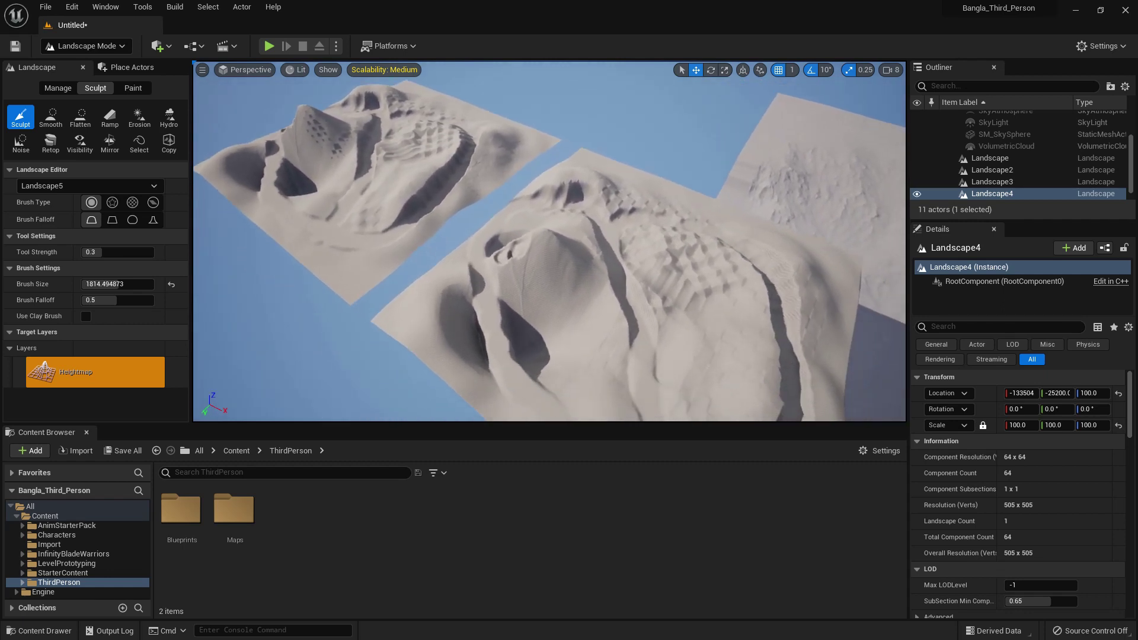
right_drag(703, 254, 513, 219)
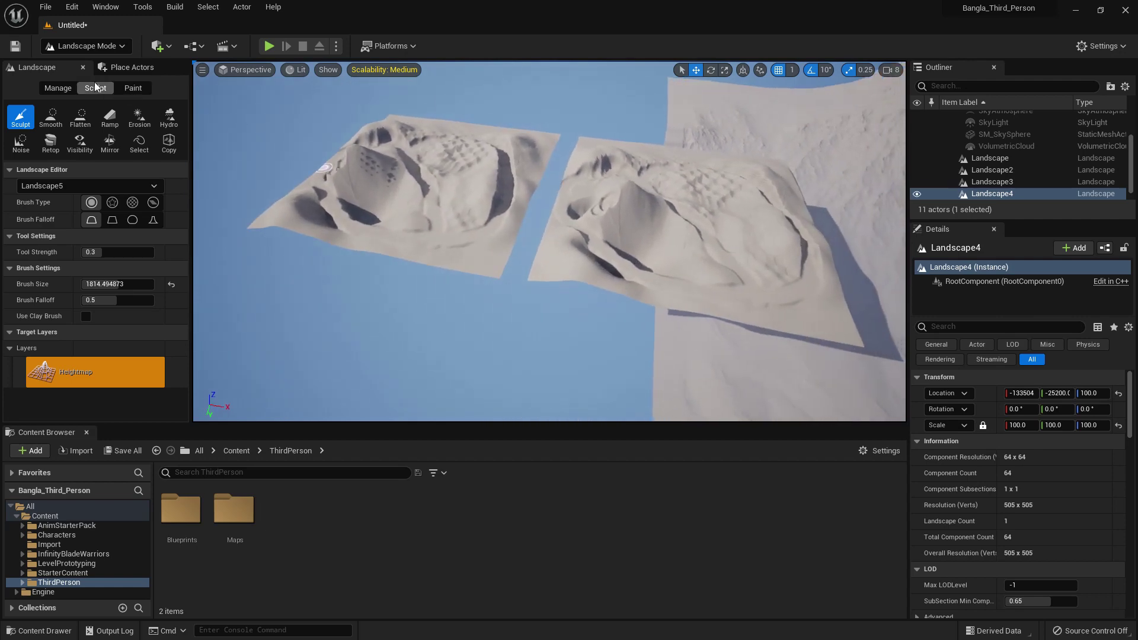
click(86, 45)
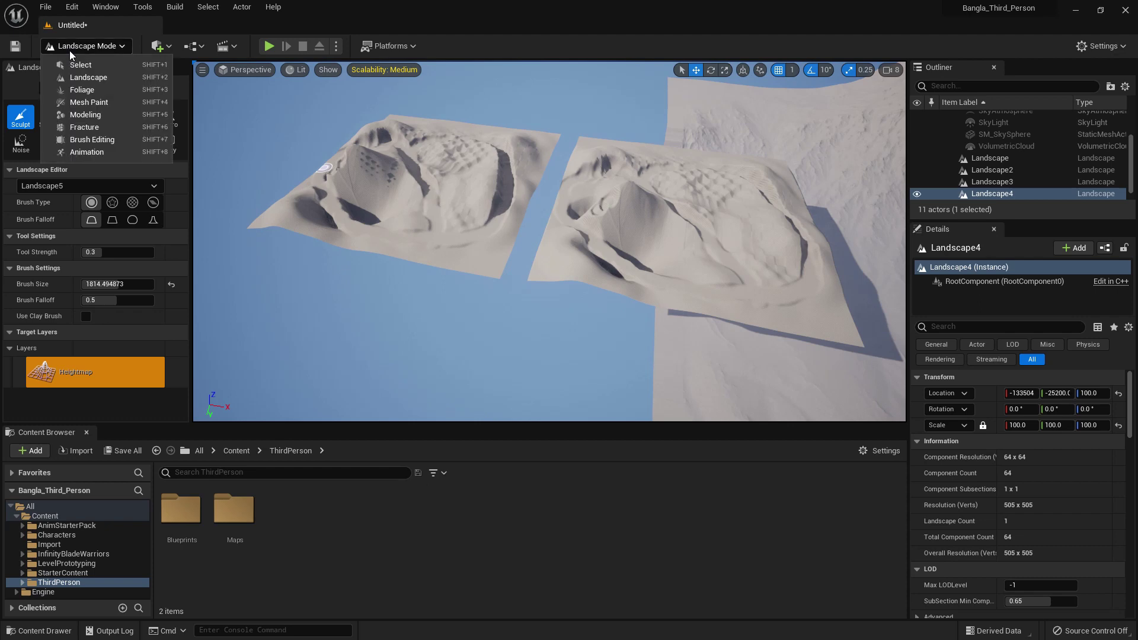
click(71, 66)
scroll(551, 237, down, 3)
scroll(558, 249, down, 3)
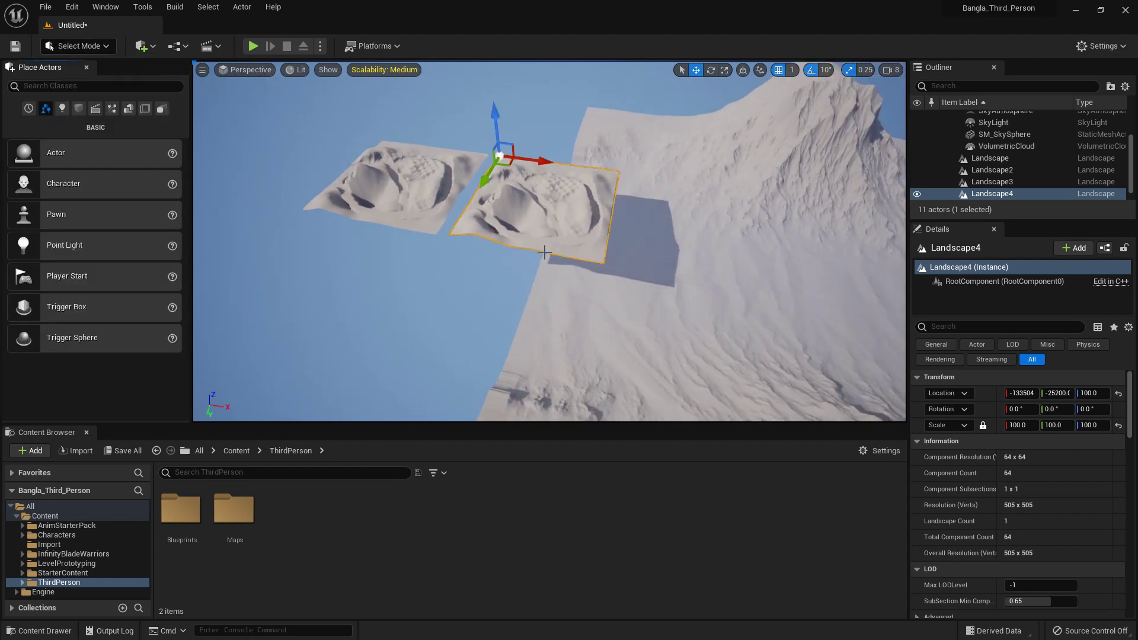
key(Delete)
click(454, 217)
key(Delete)
click(722, 303)
key(Delete)
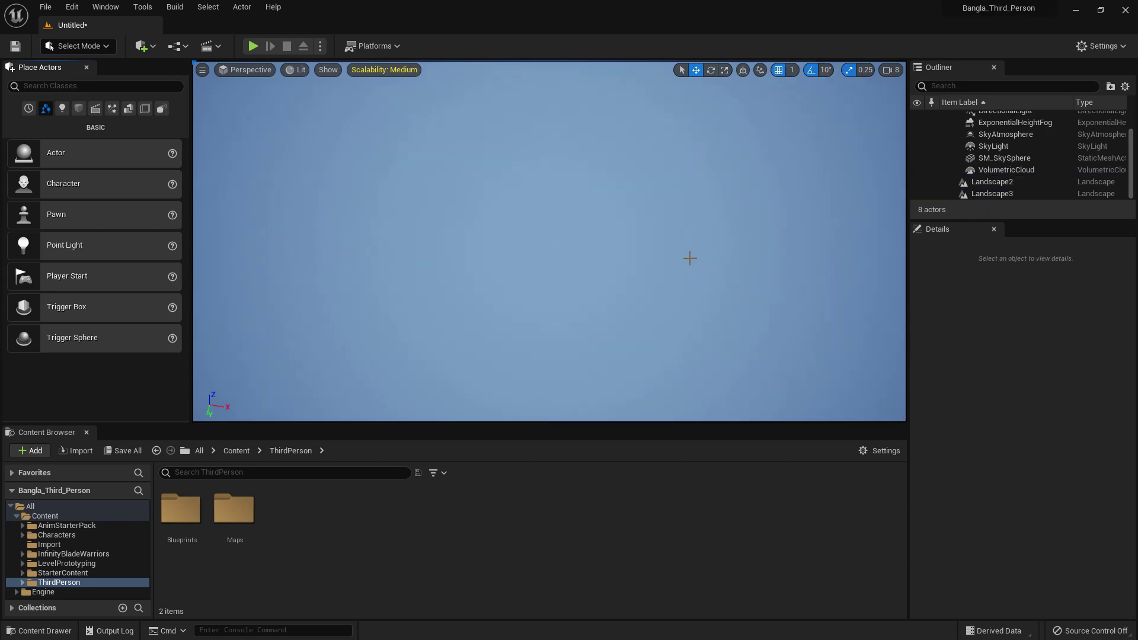
Delete Landscape3, the larger of the two remaining landscapes
right_drag(549, 241, 548, 193)
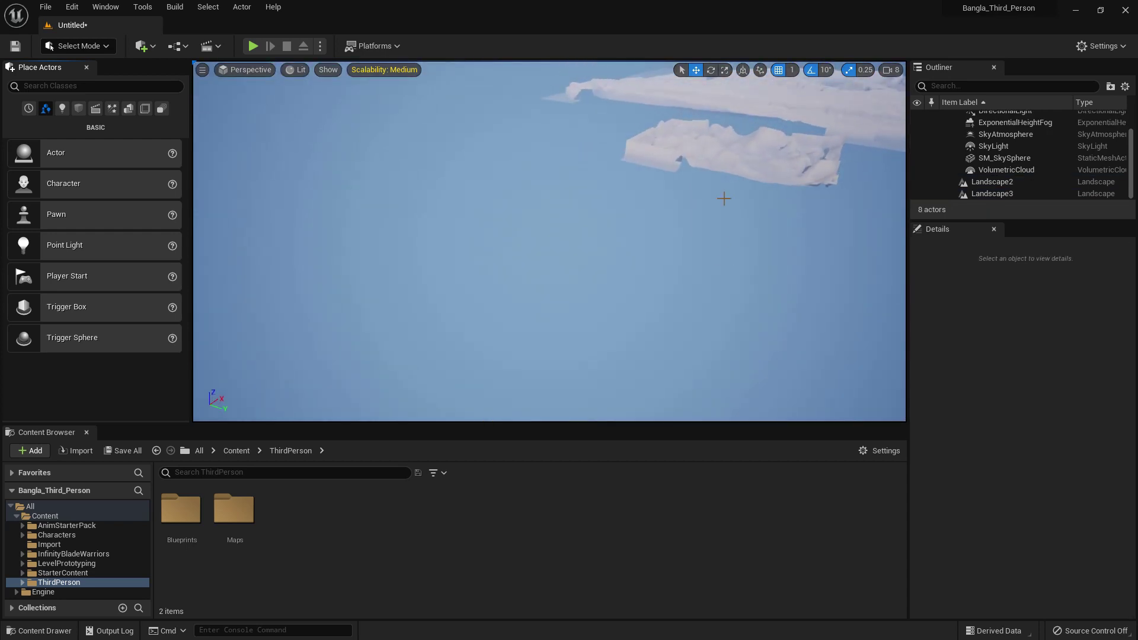
click(744, 151)
key(f)
click(759, 185)
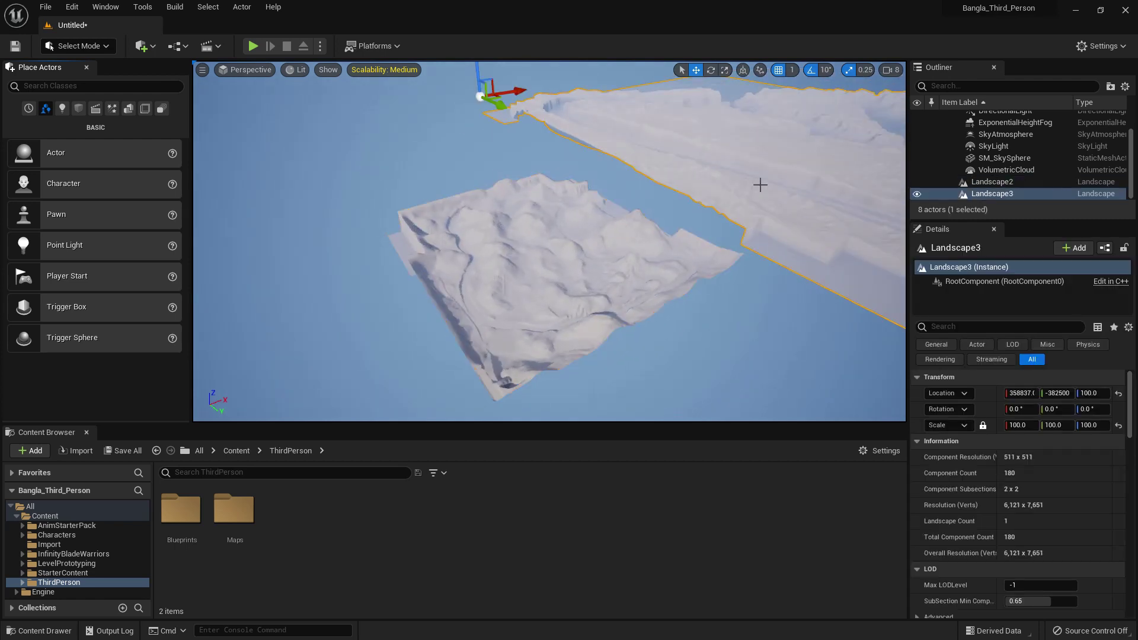
key(Delete)
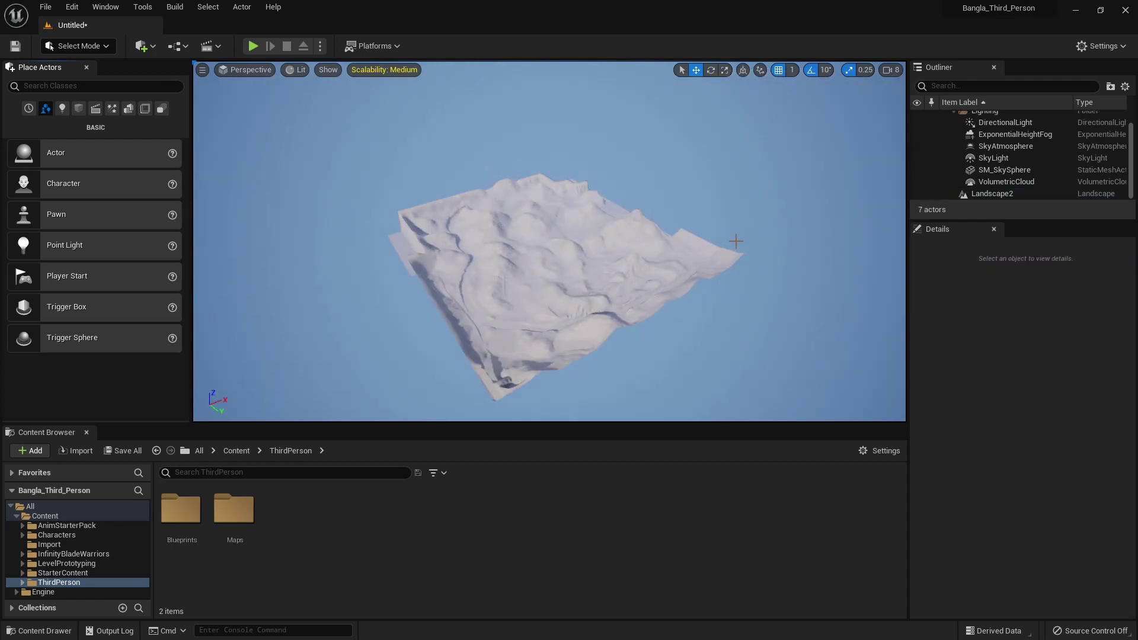
alt+drag(548, 240, 463, 245)
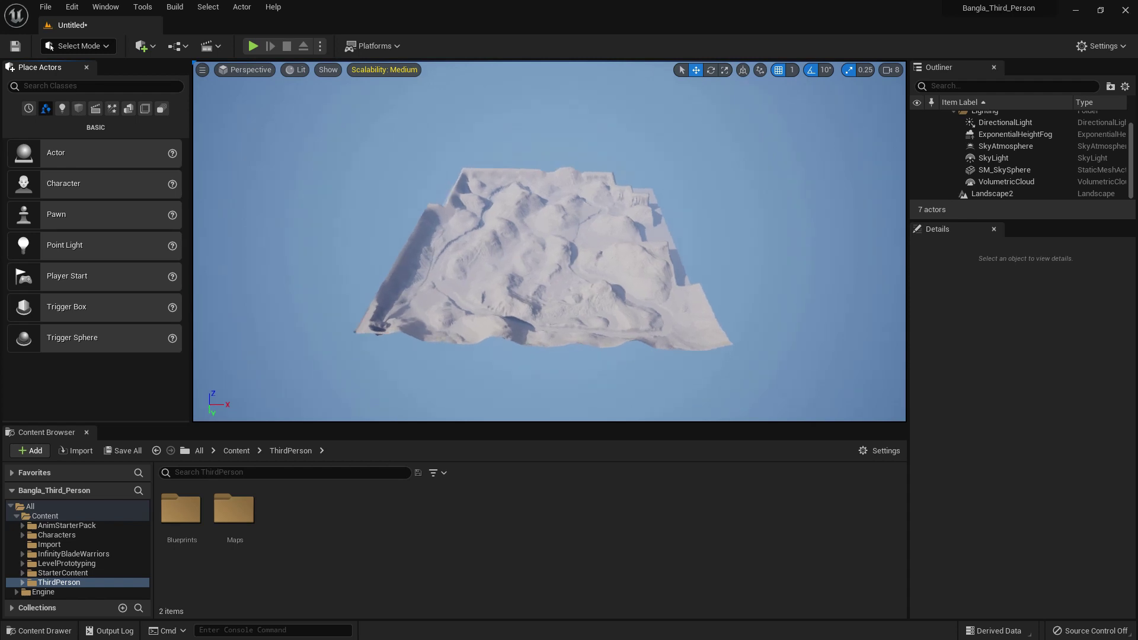
View the World Machine website's home page in a maximized browser window, and close the browser
drag(1137, 139, 457, 138)
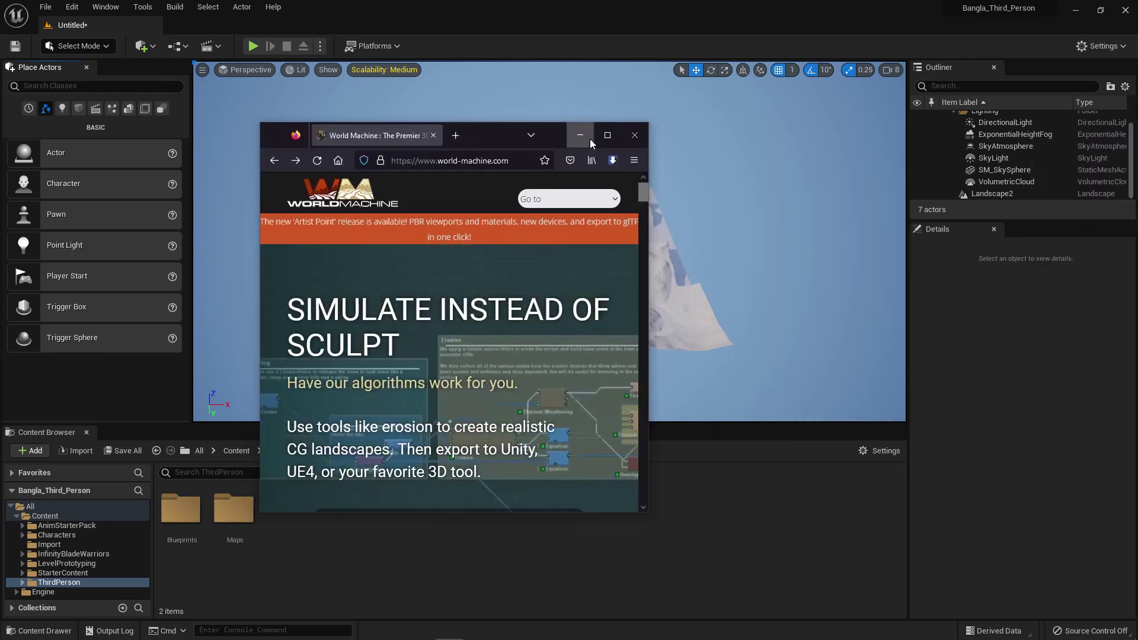
click(588, 139)
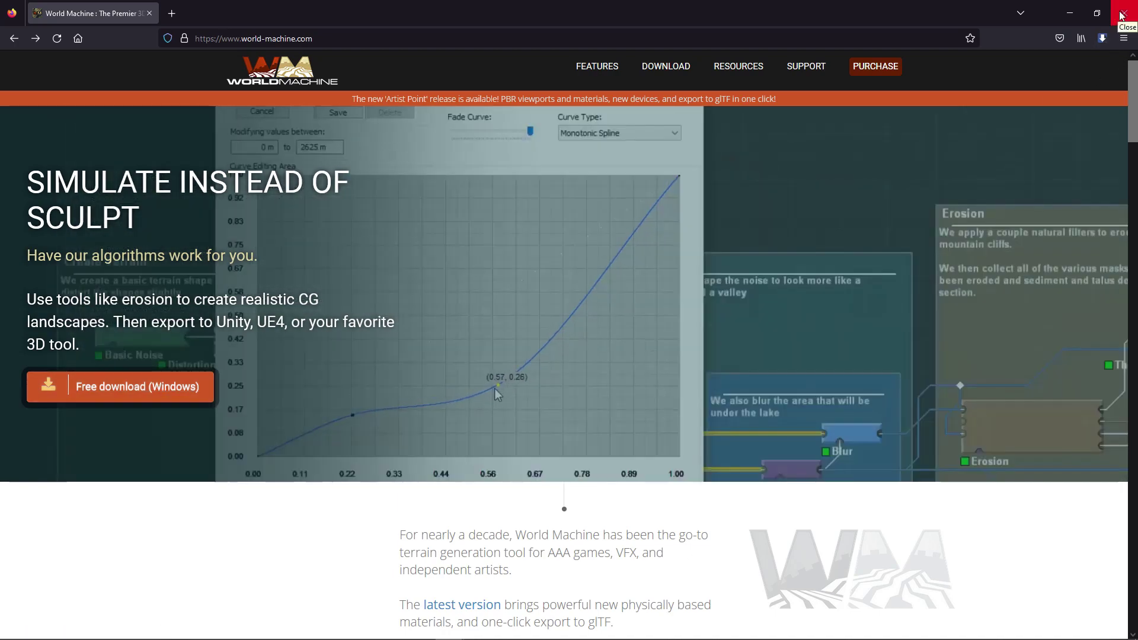
click(1121, 13)
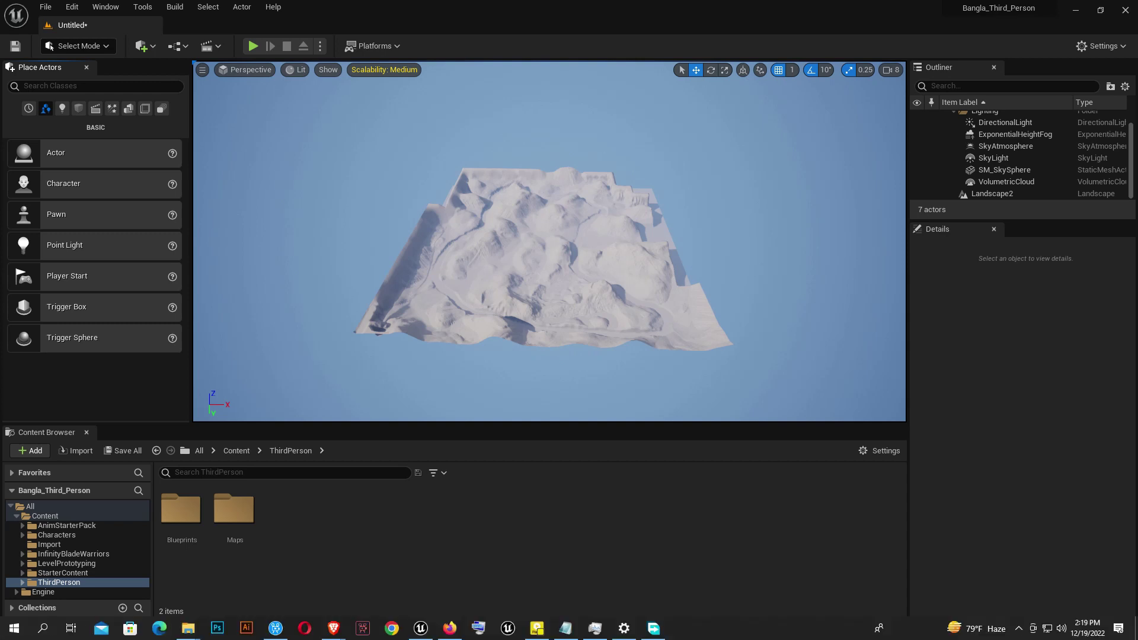
Search the installed apps for "world" and launch World Machine with a new project
key(super)
text(world)
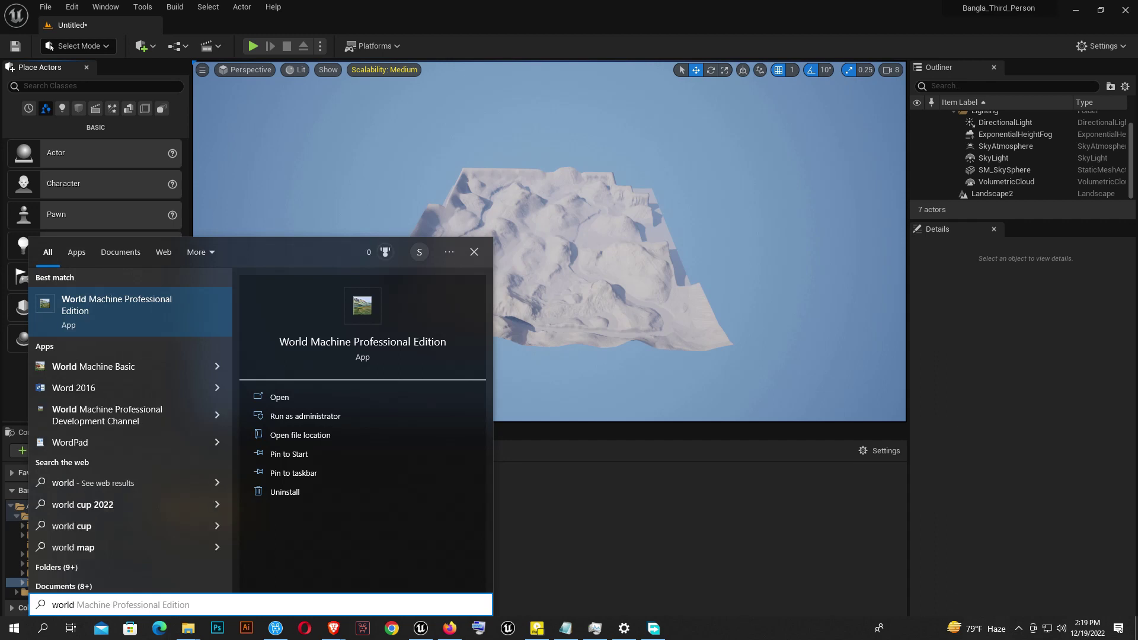
key(Down)
key(Return)
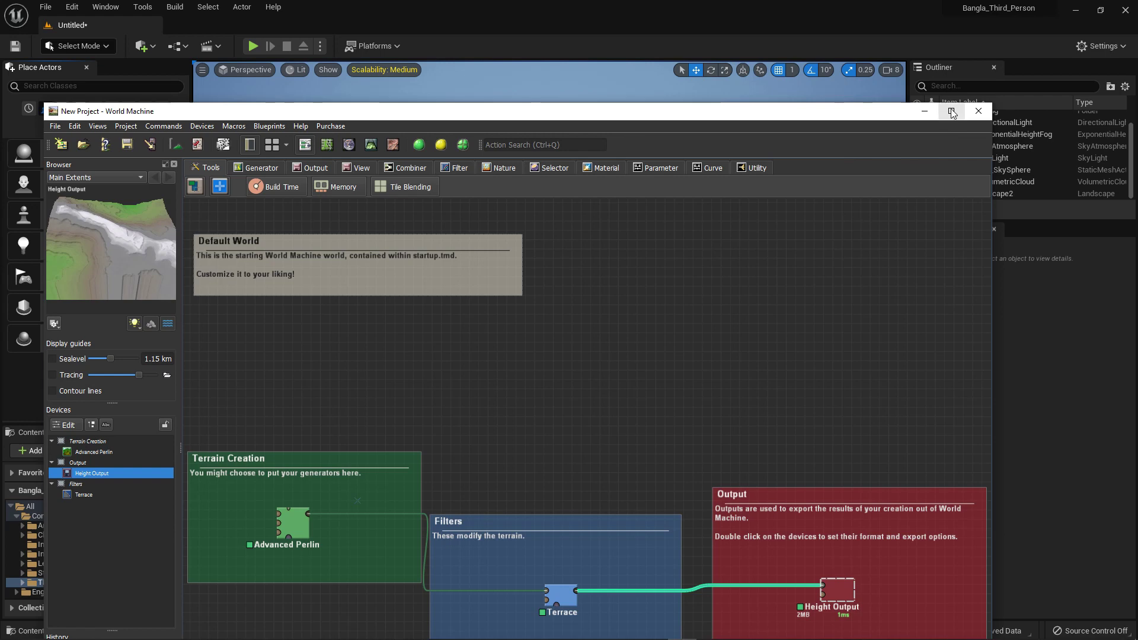
Maximize the World Machine window and bring the Terrain Creation group of the default world into view
click(951, 112)
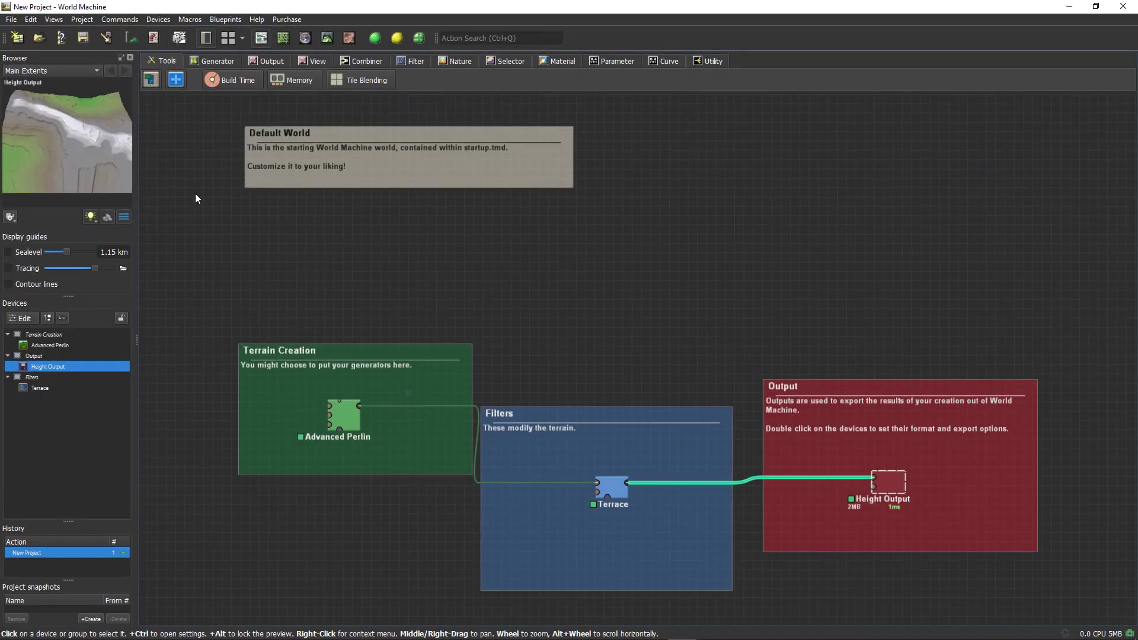
scroll(42, 145, down, 2)
scroll(74, 170, up, 1)
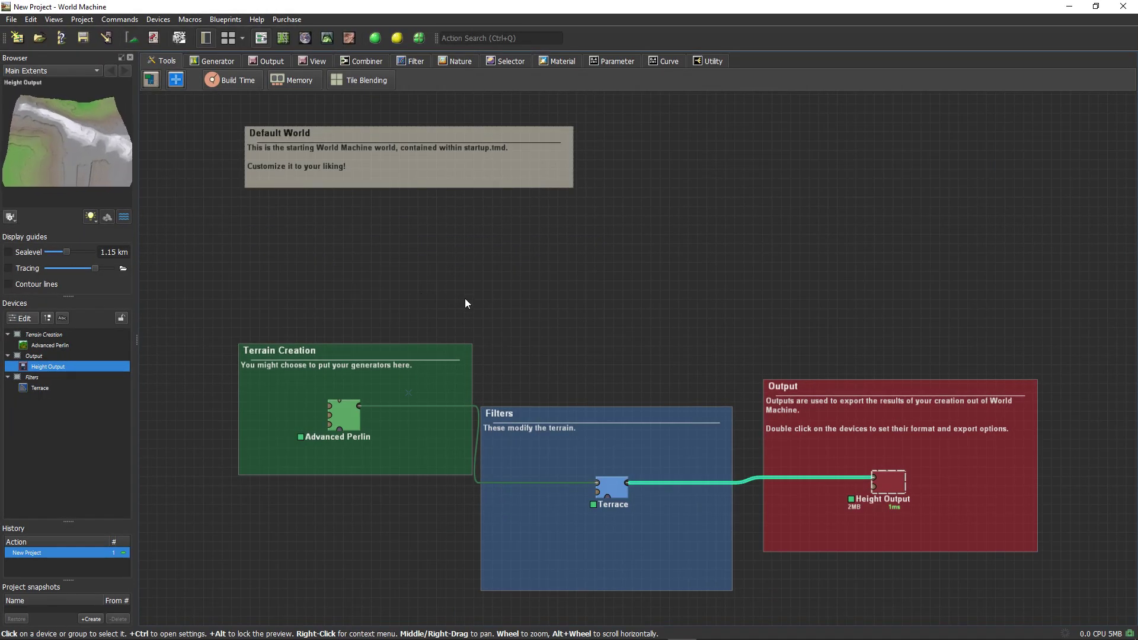
middle_drag(456, 309, 464, 248)
scroll(401, 322, up, 1)
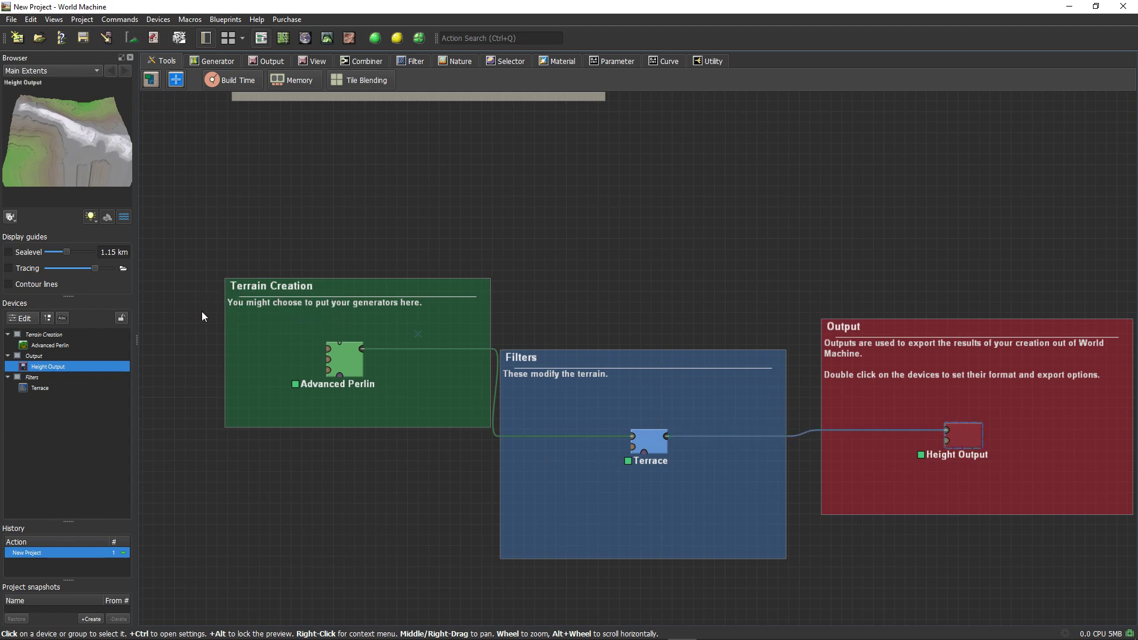
middle_drag(241, 364, 290, 318)
Add a Curves device above the Filters group, wired from the Advanced Perlin output
click(389, 317)
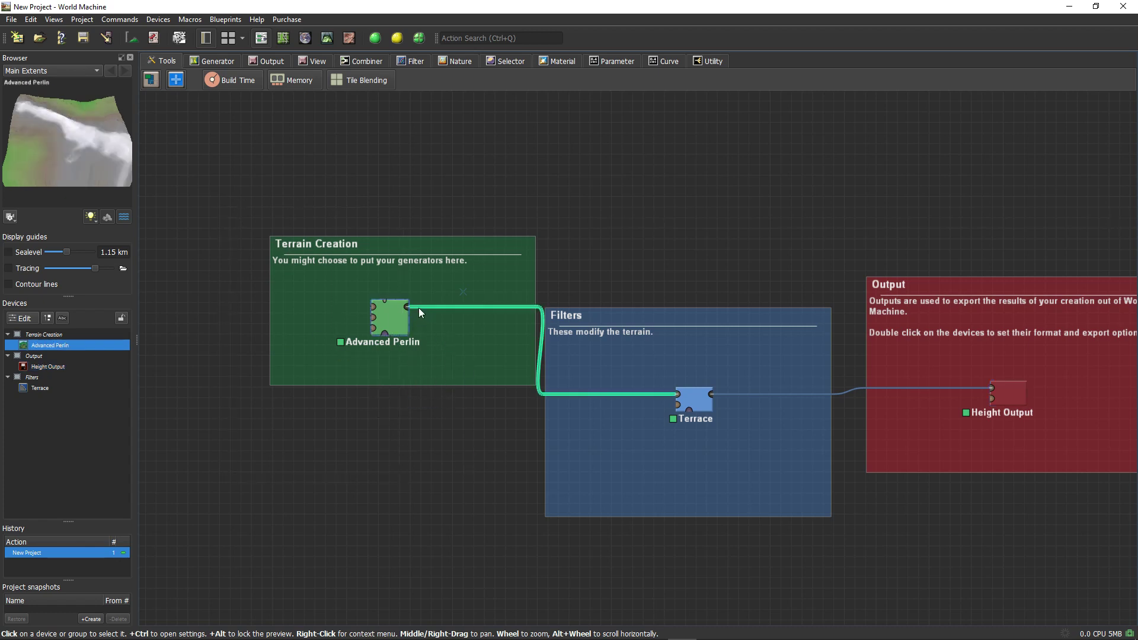
drag(404, 307, 618, 251)
text(c)
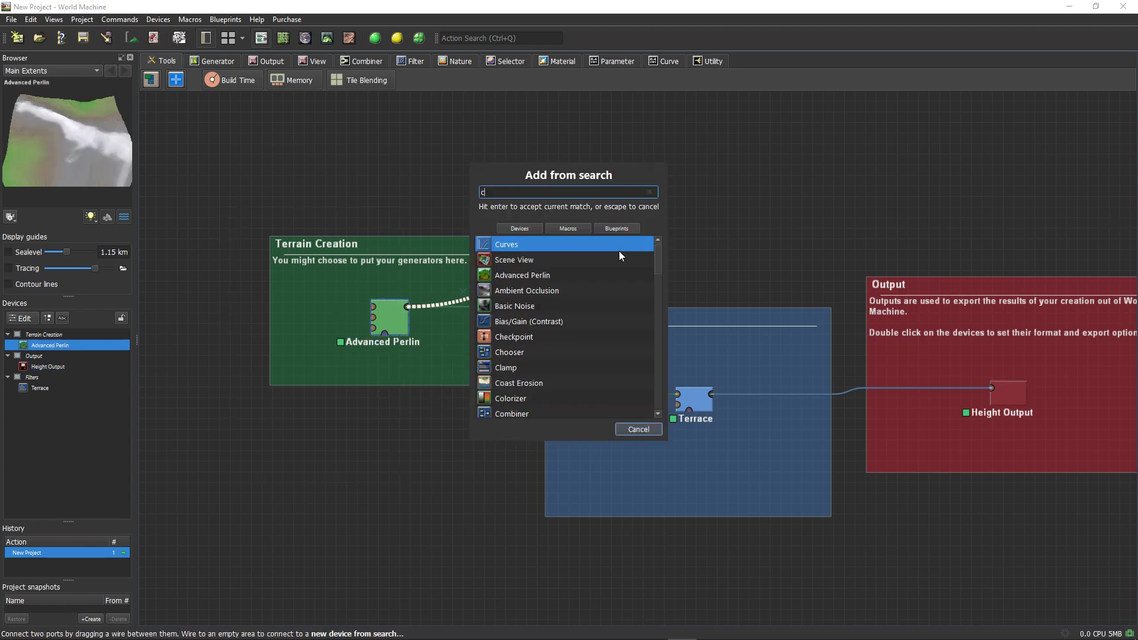
text(urve)
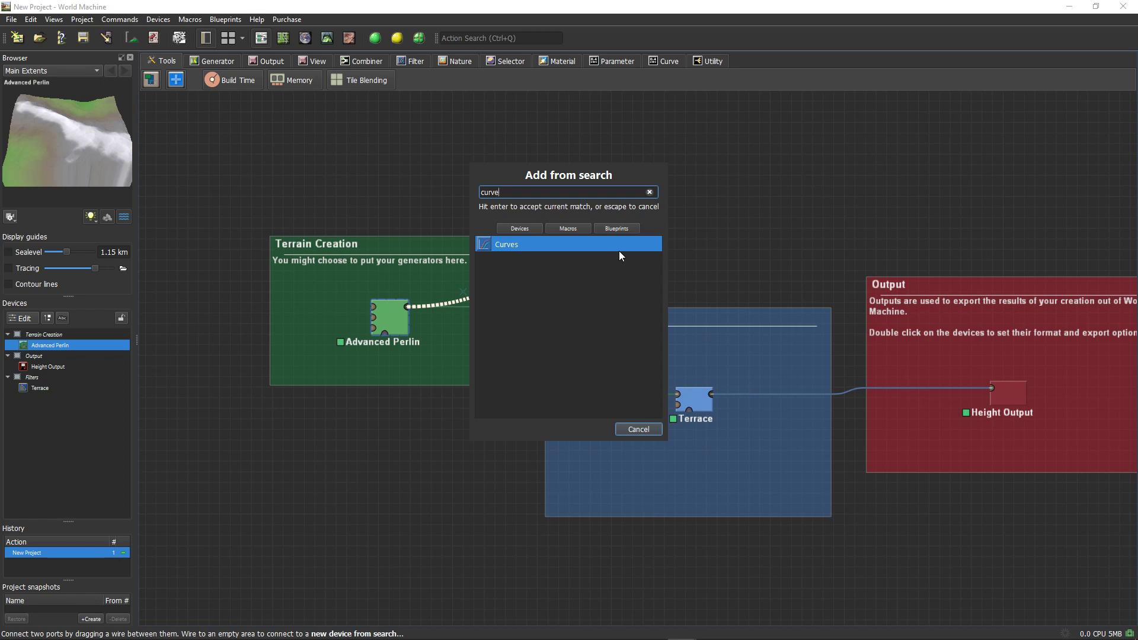
key(Return)
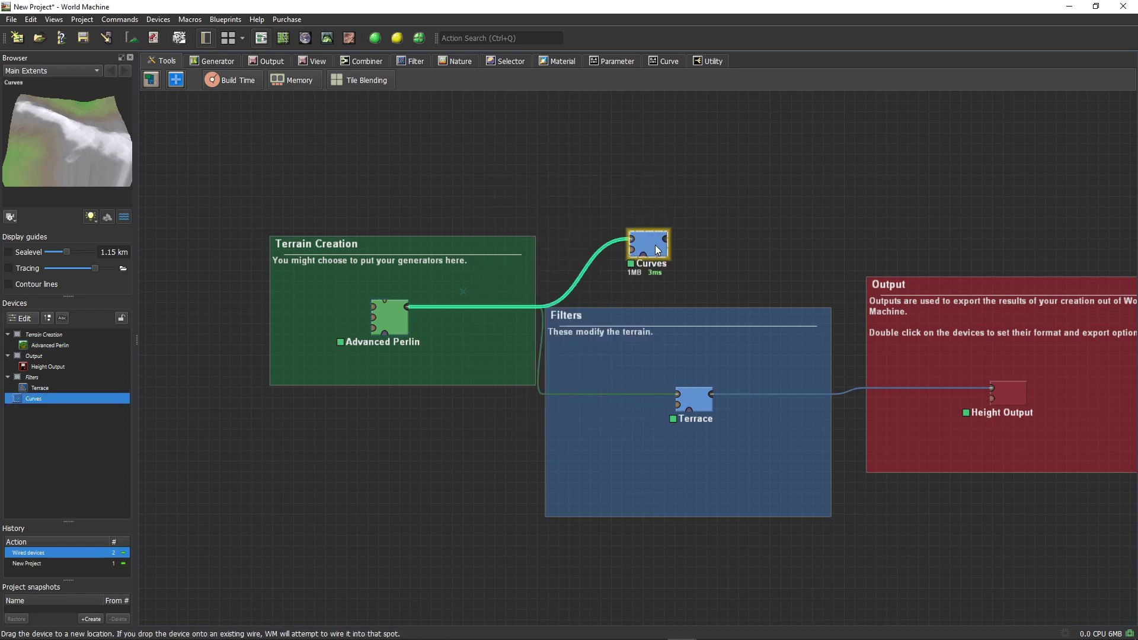
Examine the Advanced Perlin device's properties and presets, and close them without changes
double_click(382, 320)
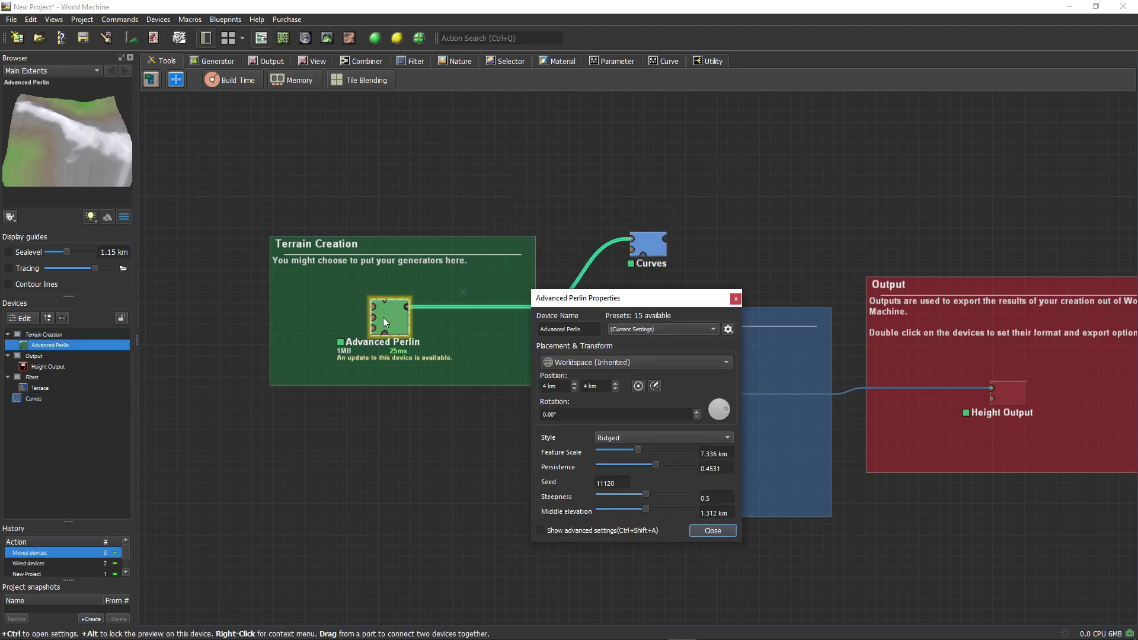
click(657, 328)
click(657, 328)
click(712, 530)
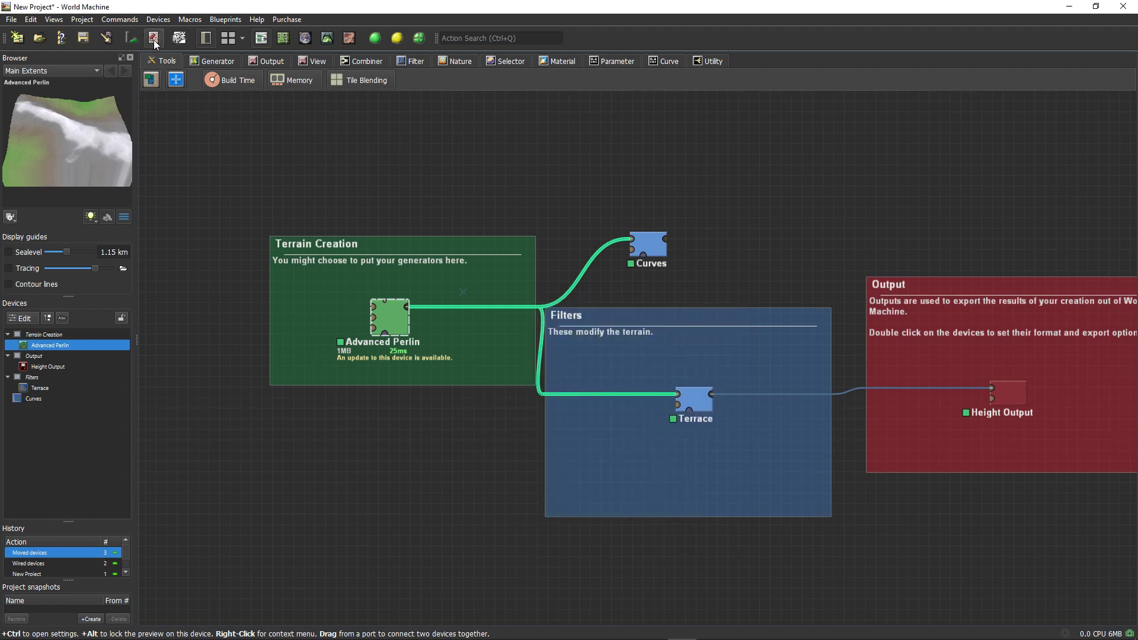
Set the project's build resolution type to UE4 Landscape, raise the resolution, and accept the project settings
click(132, 37)
click(641, 235)
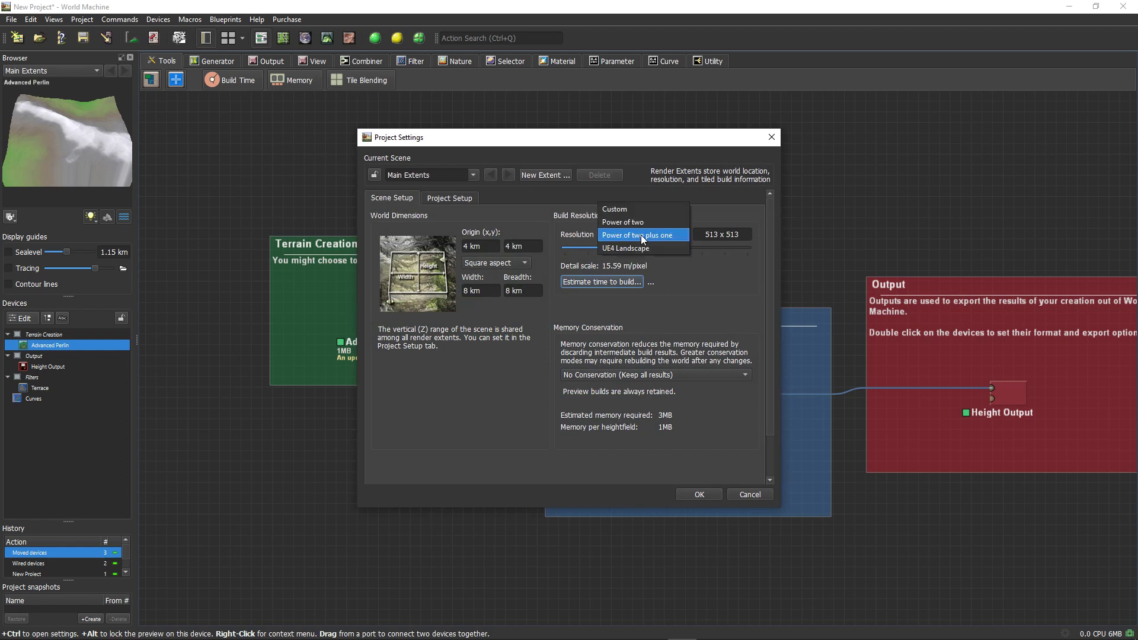
click(641, 251)
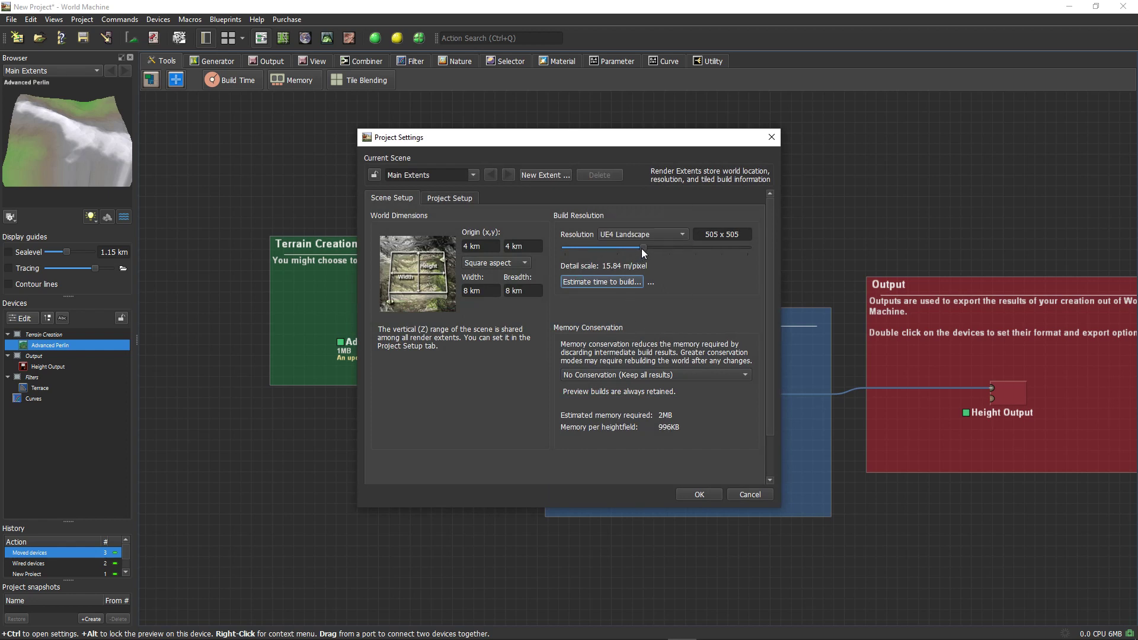
drag(643, 249, 667, 250)
click(691, 493)
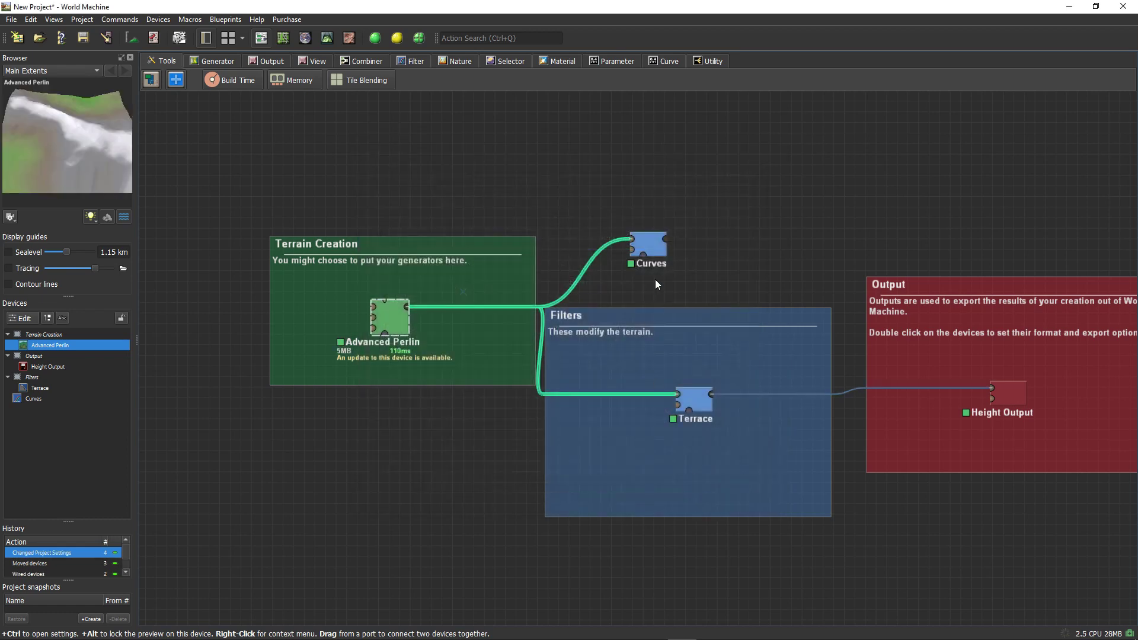
Reshape the Curves device's curve freehand, raising its lower part and lowering its upper part
double_click(584, 257)
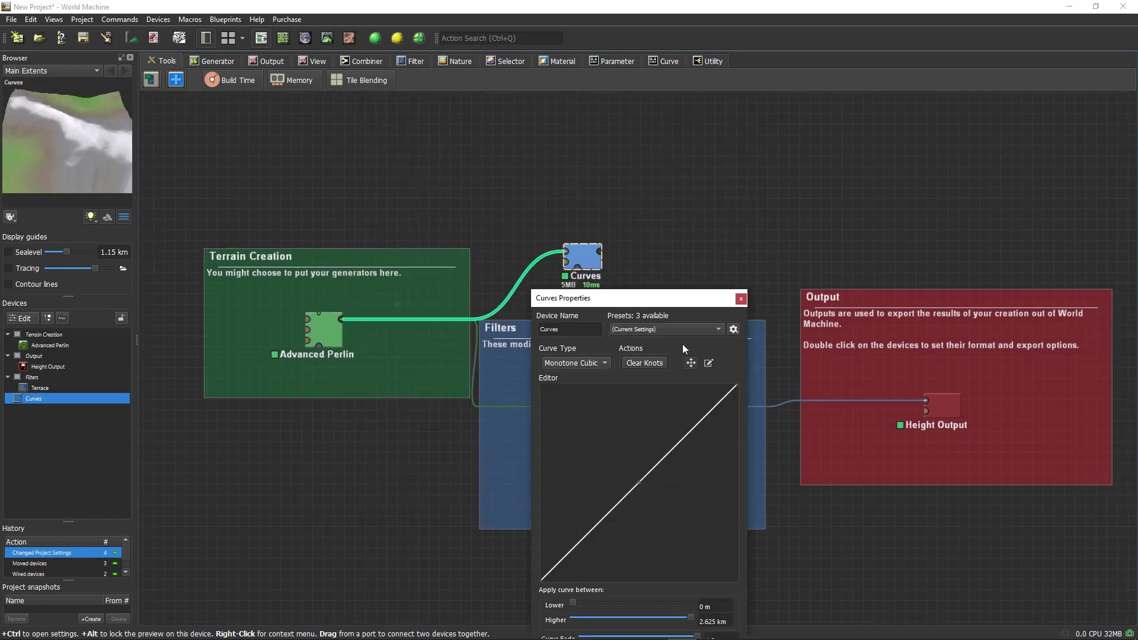
click(646, 328)
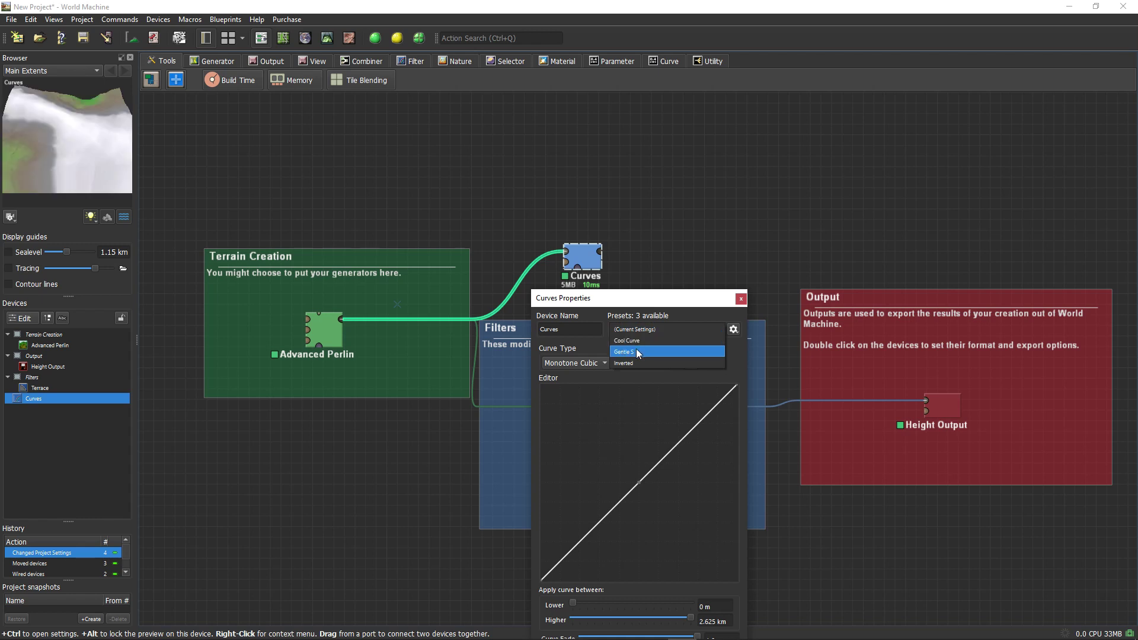
click(684, 261)
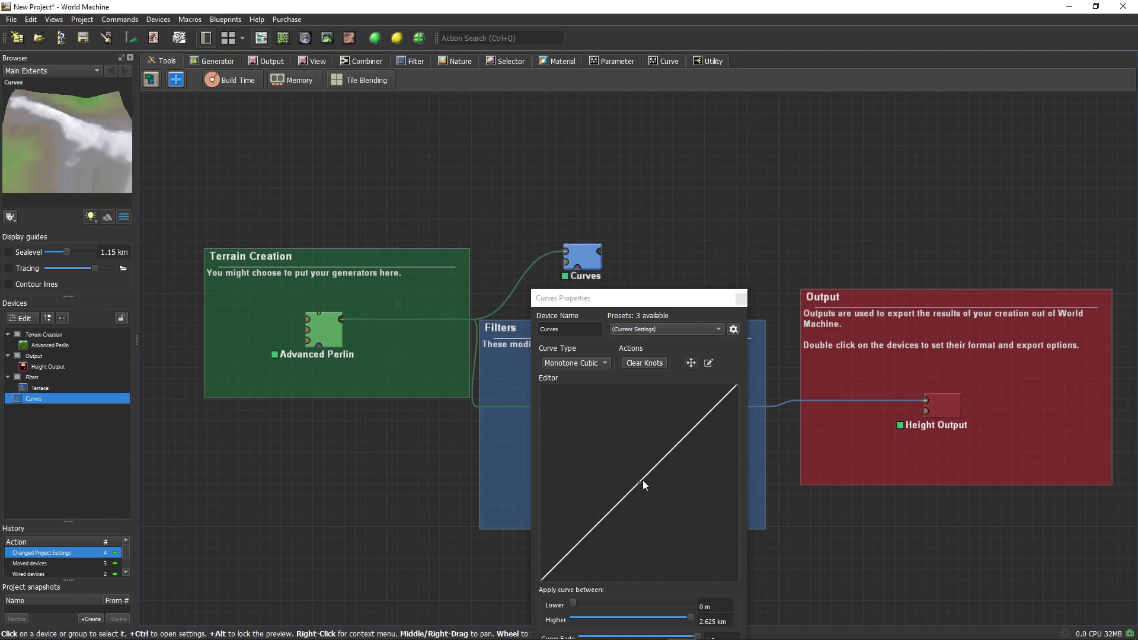
drag(588, 532, 573, 505)
drag(678, 447, 716, 436)
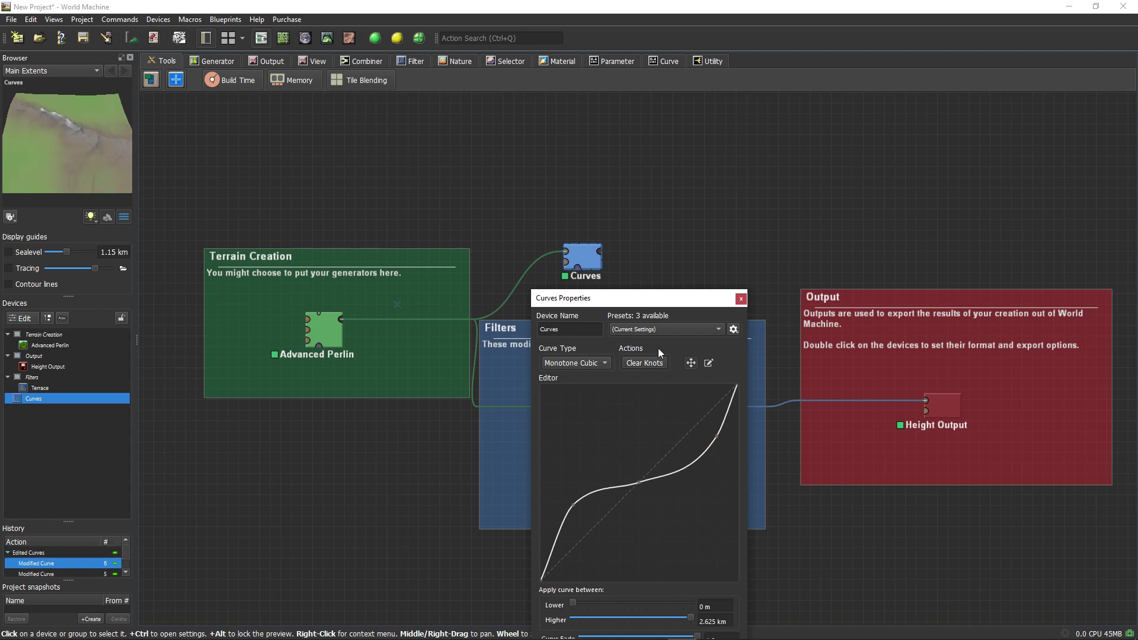
Load the Cool Curve preset for the Curves device and close its properties
click(650, 328)
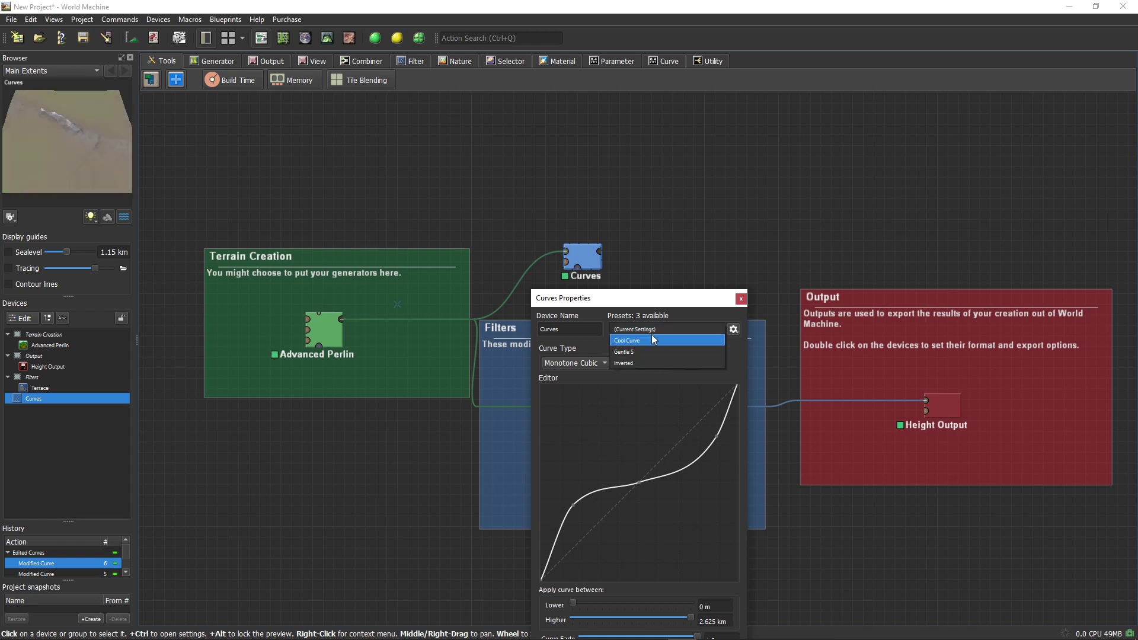
click(652, 335)
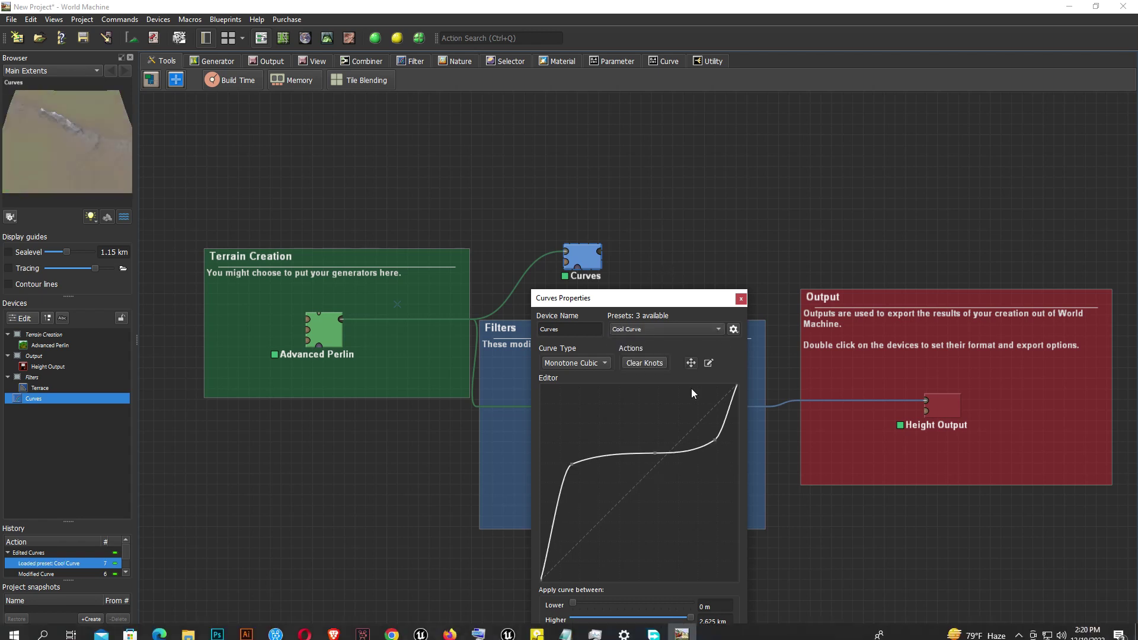
drag(663, 304, 643, 208)
click(697, 562)
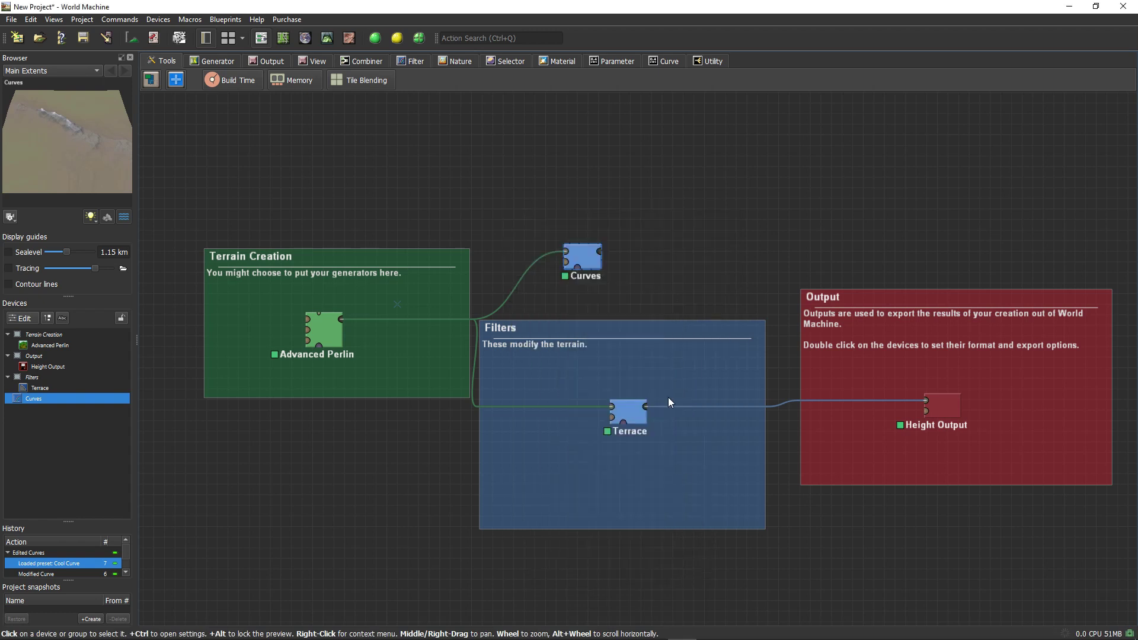
Add an Erosion device wired from the Curves output
drag(598, 253, 653, 248)
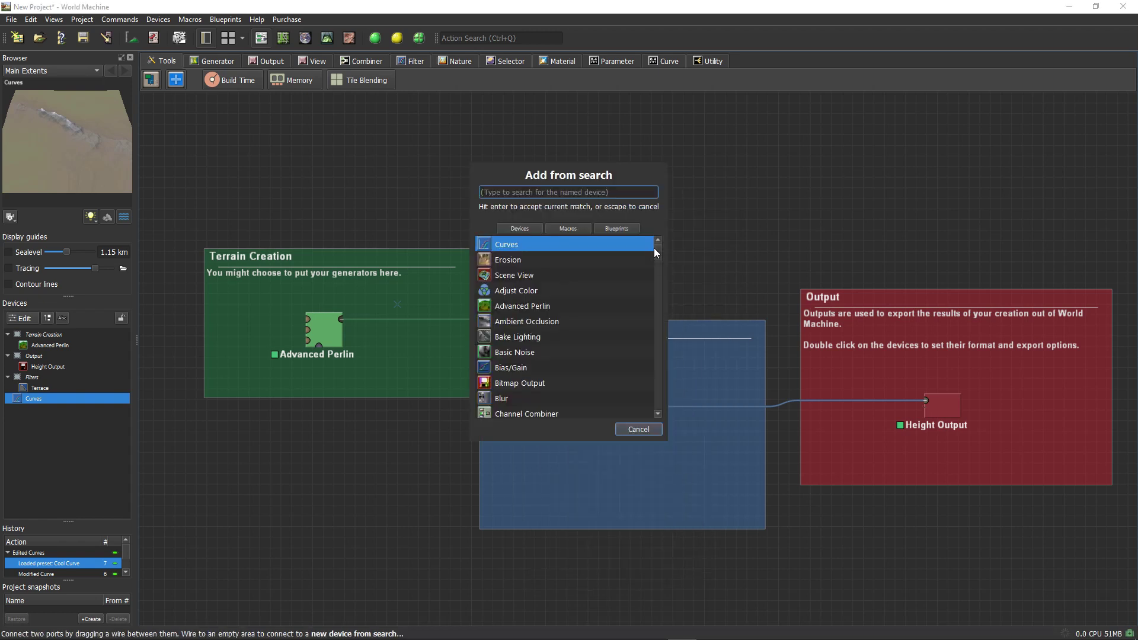
text(eros)
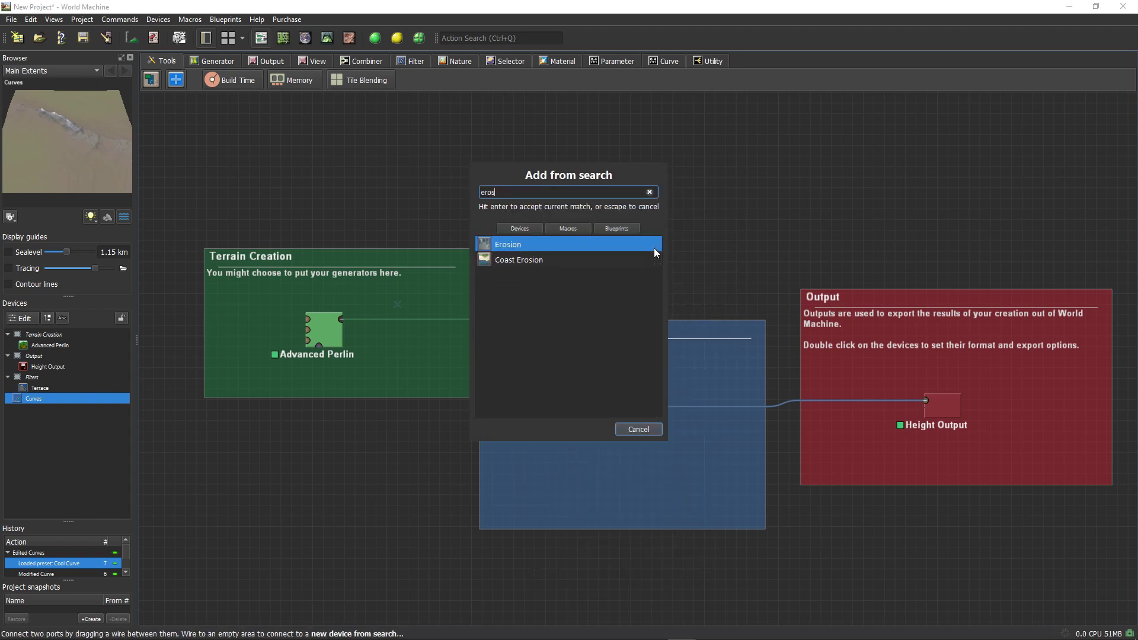
key(Return)
Try the A Flood of Slurry, Cool Erosion #2 and Great Channely Mix presets on the Erosion device
double_click(674, 255)
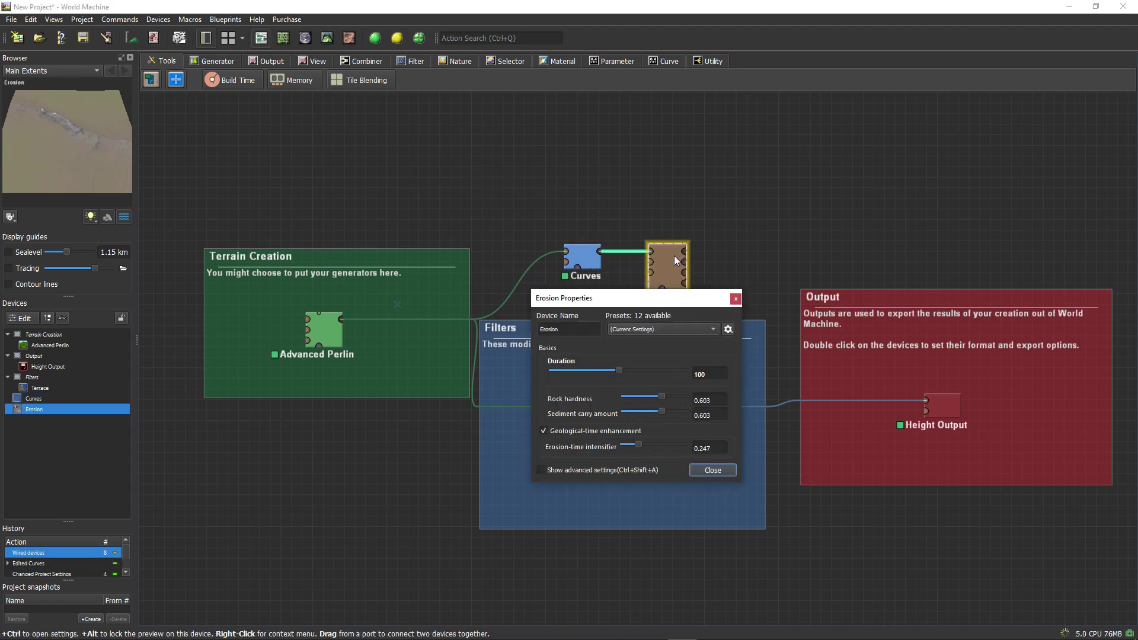
click(647, 331)
click(637, 341)
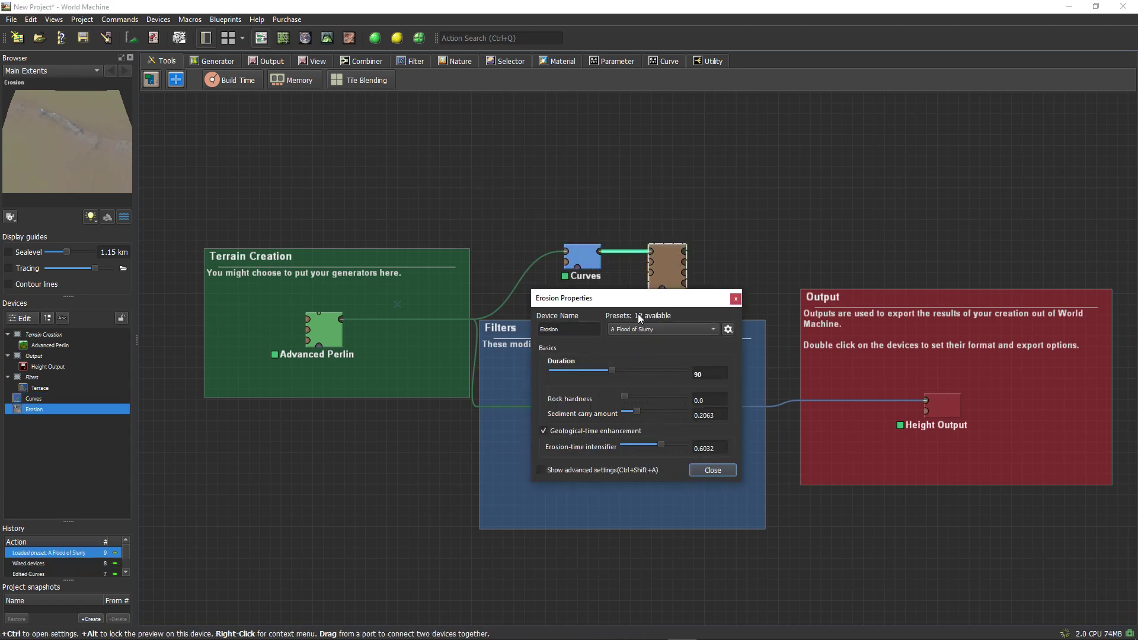
click(643, 329)
click(654, 386)
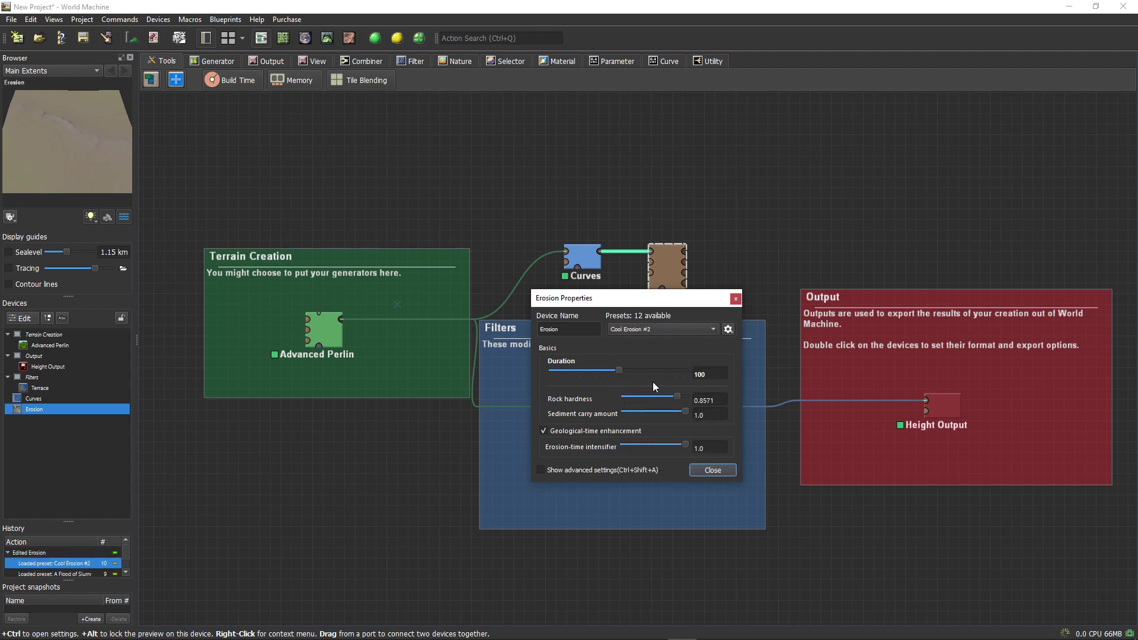
click(646, 330)
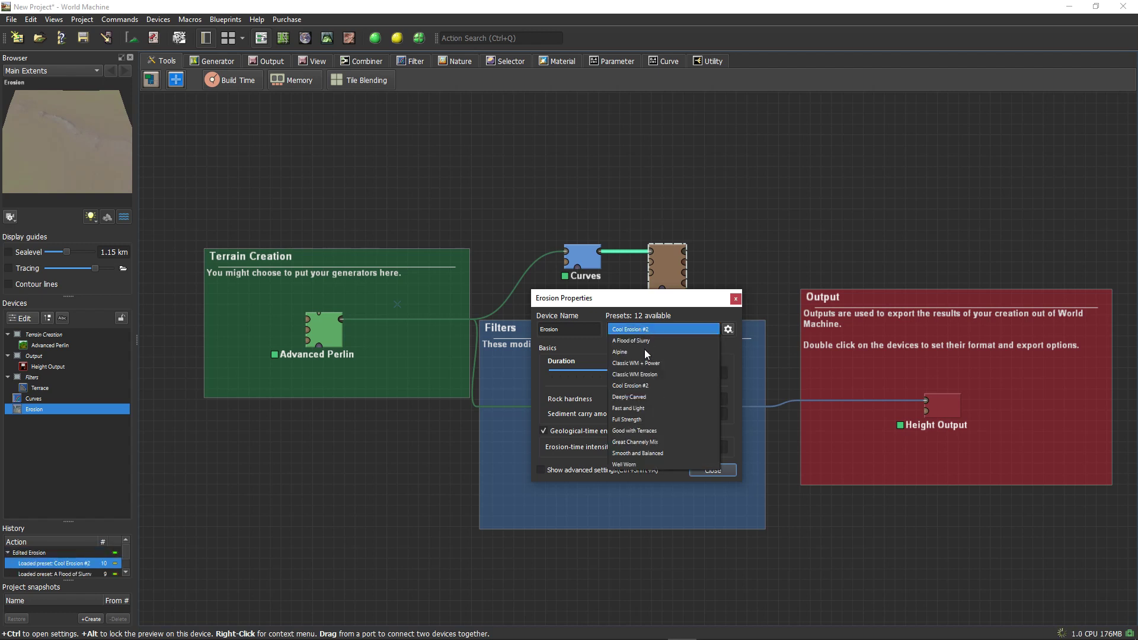
click(660, 442)
Apply the Deeply Carved preset to the Erosion device, with rock hardness 1.0 and duration 85, and close its properties
click(639, 330)
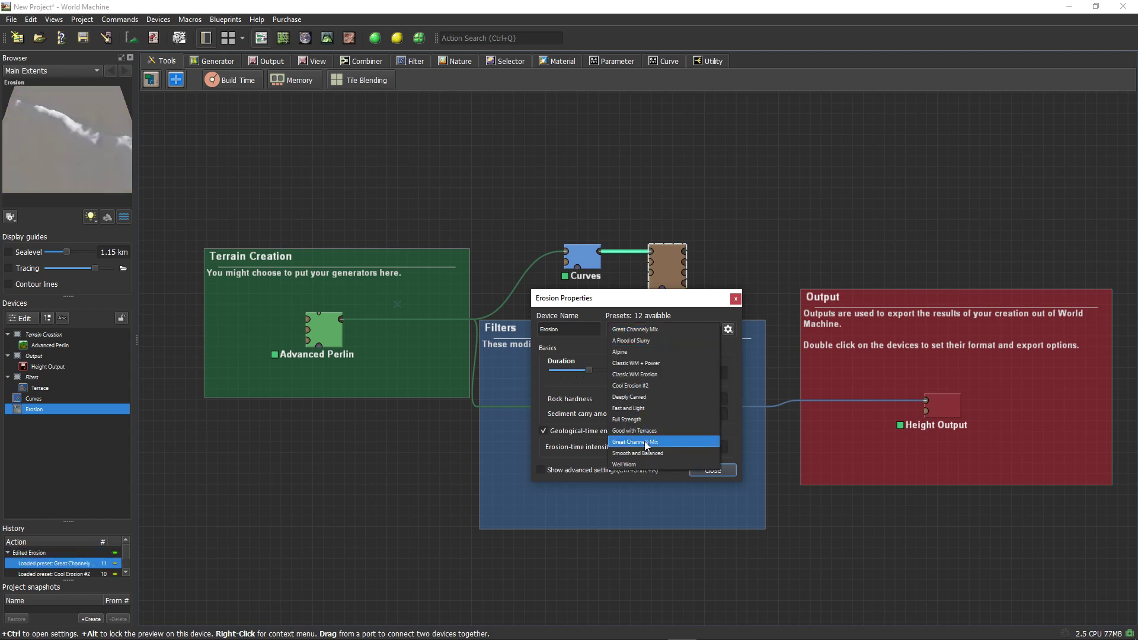
click(643, 398)
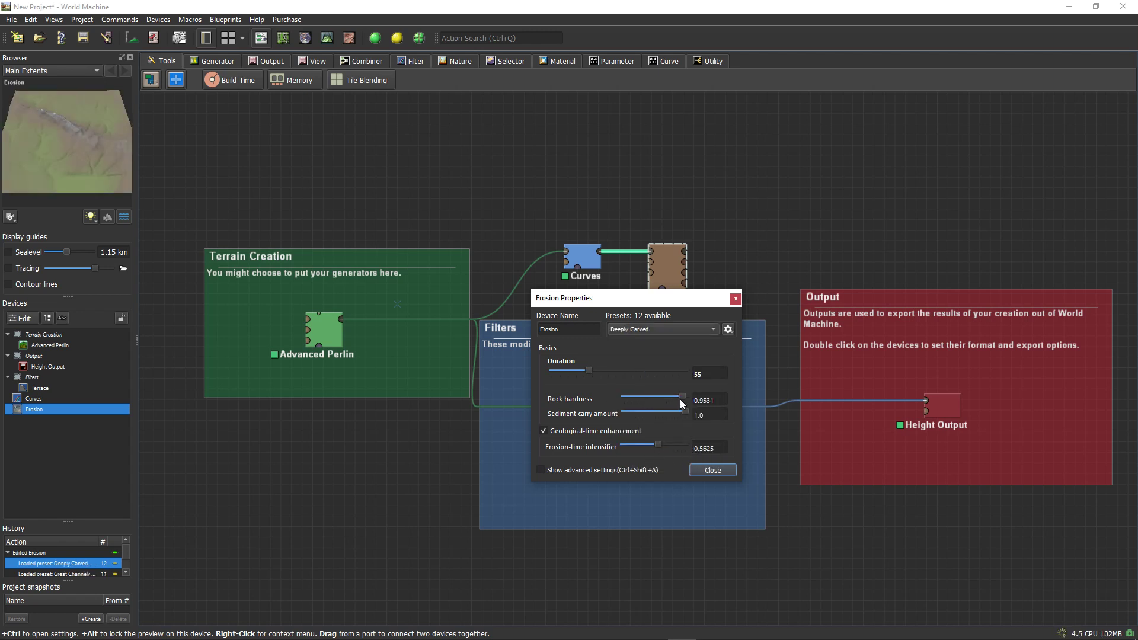
mouse_move(681, 404)
mouse_down()
mouse_move(664, 401)
mouse_move(688, 399)
mouse_up()
mouse_move(587, 375)
mouse_down()
mouse_move(646, 371)
mouse_move(565, 371)
mouse_move(609, 370)
mouse_up()
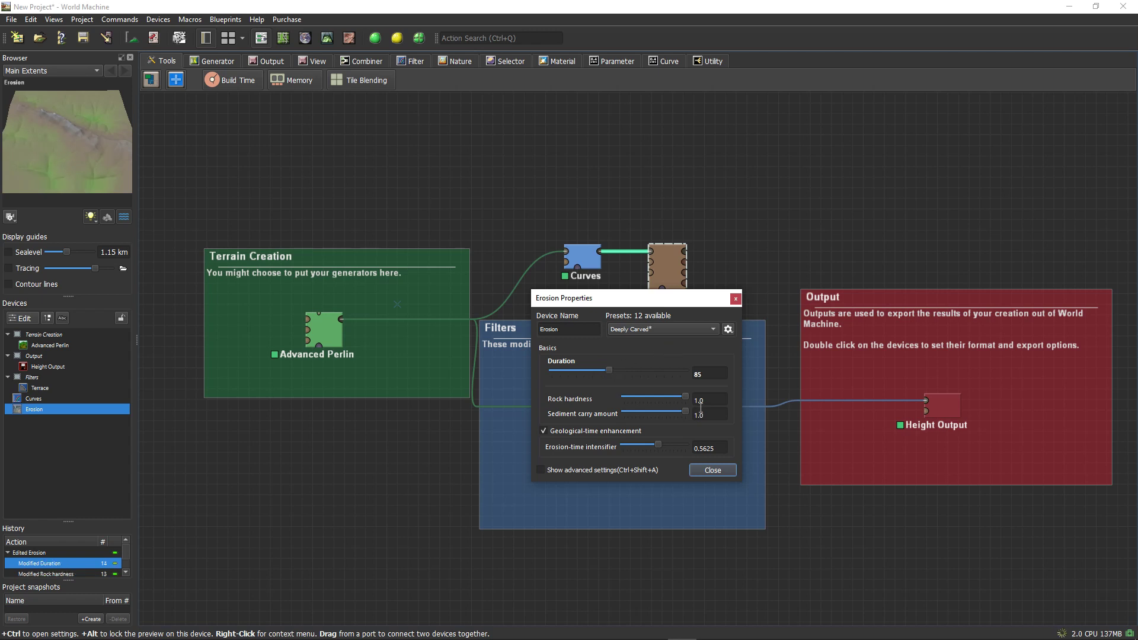
click(712, 470)
Wire the Erosion device's primary output into the Height Output device and select Height Output
middle_drag(548, 211, 457, 207)
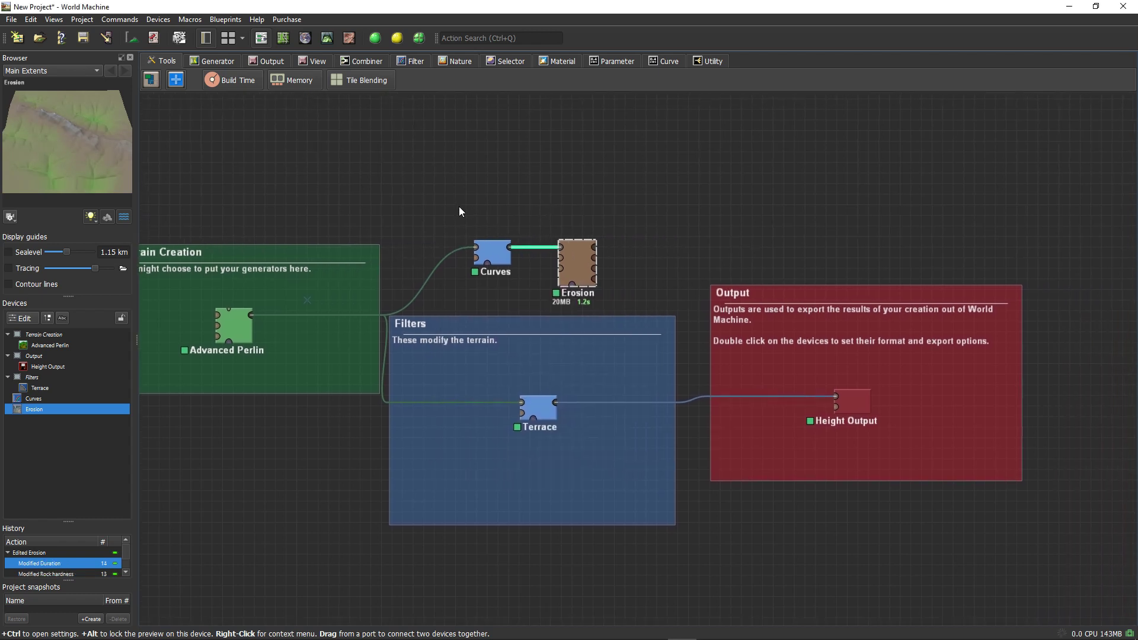
drag(594, 251, 836, 396)
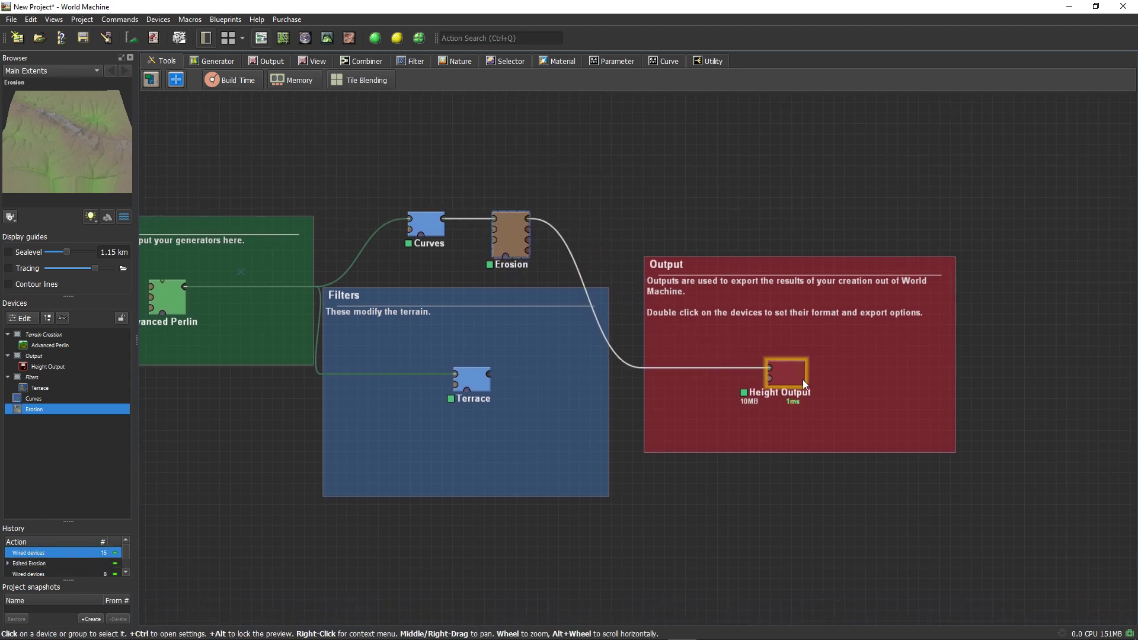
click(794, 377)
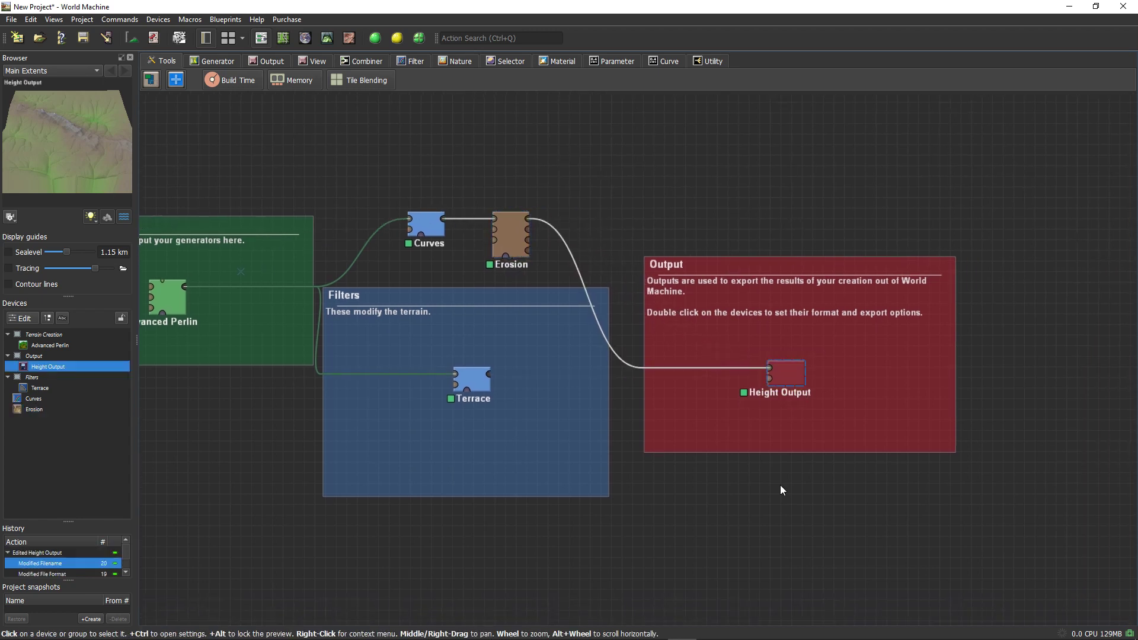
Choose 16bit RAW as the Height Output device's file format, keeping the output2.r16 filename, and close its properties
double_click(787, 374)
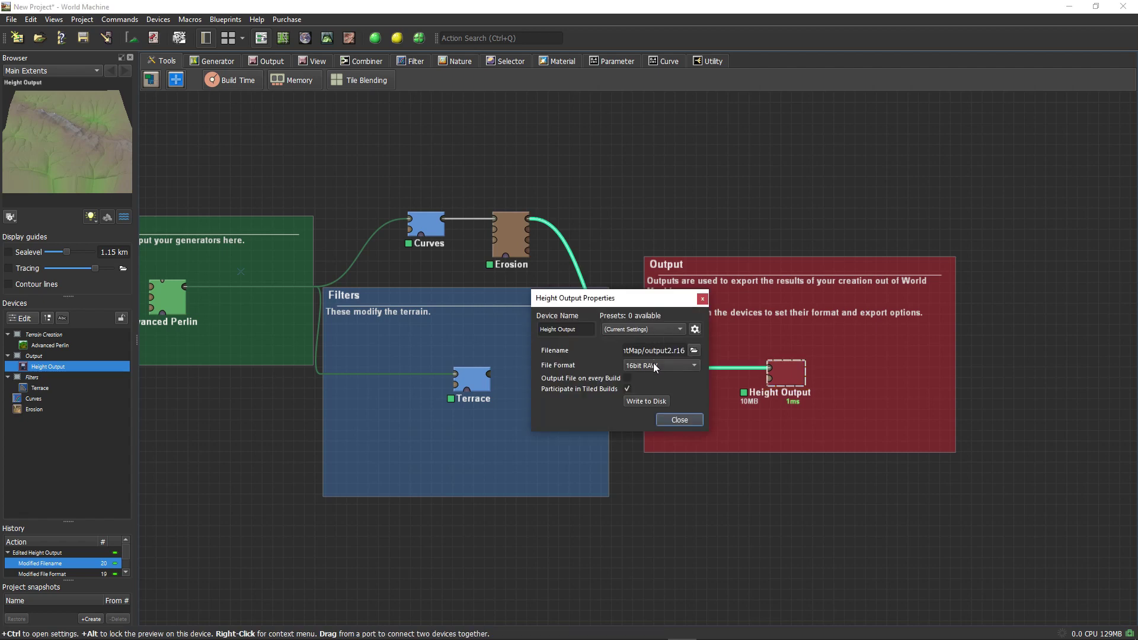
click(694, 351)
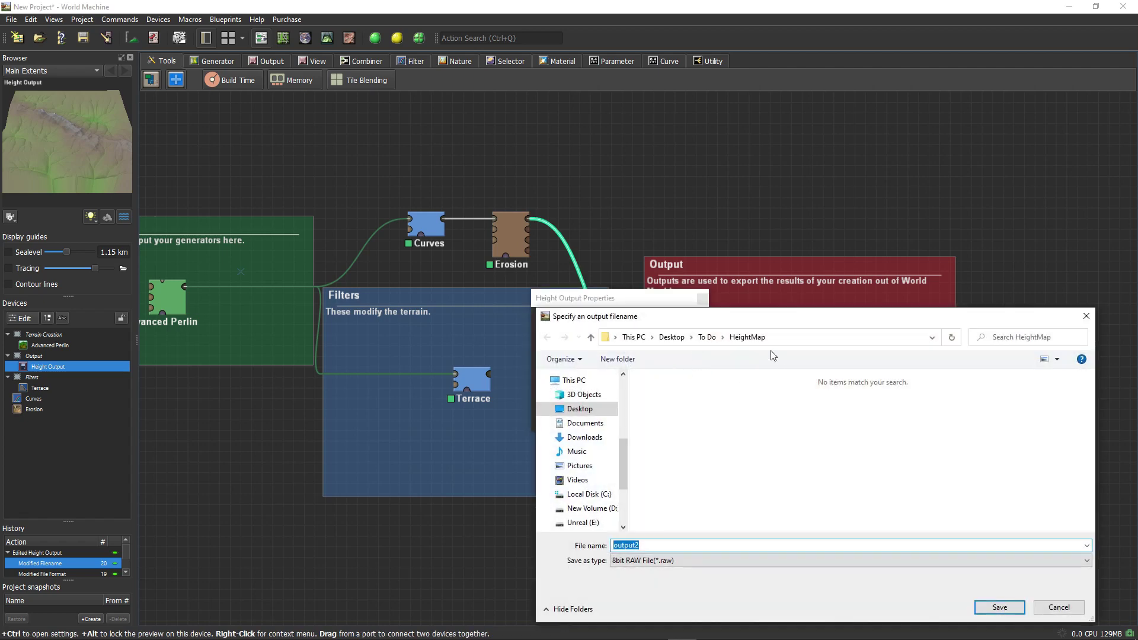
click(1058, 607)
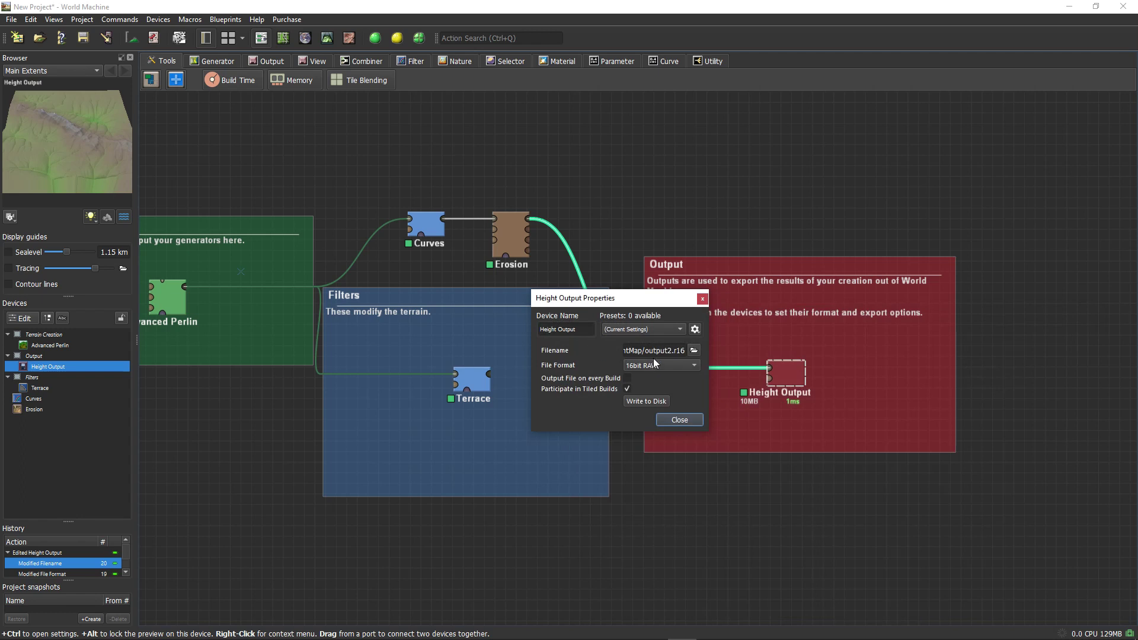
click(675, 365)
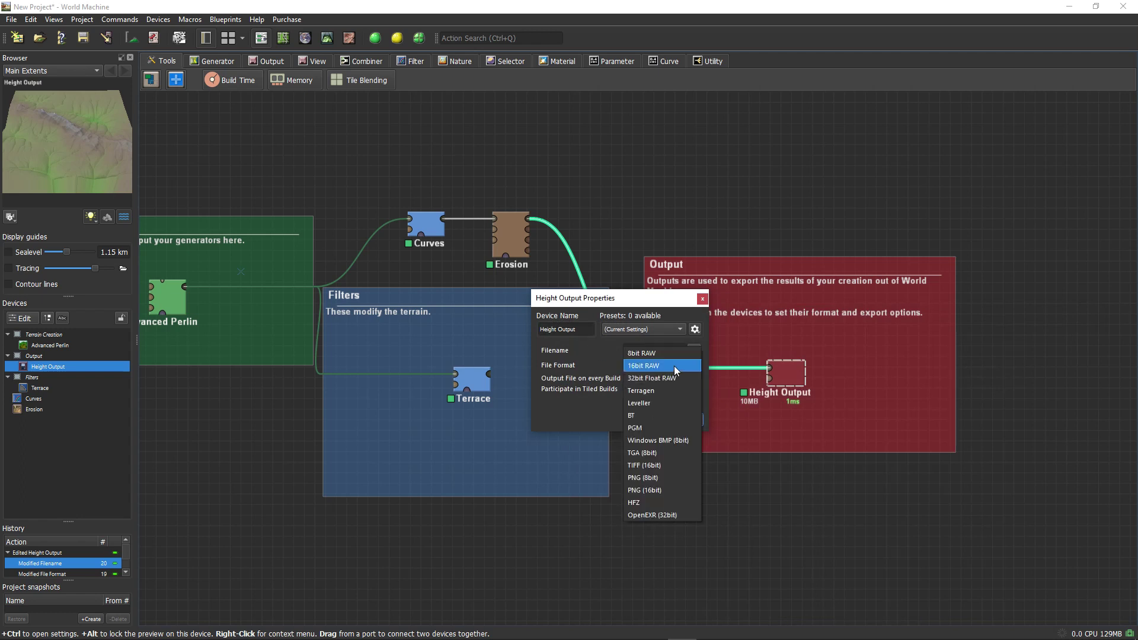
click(667, 371)
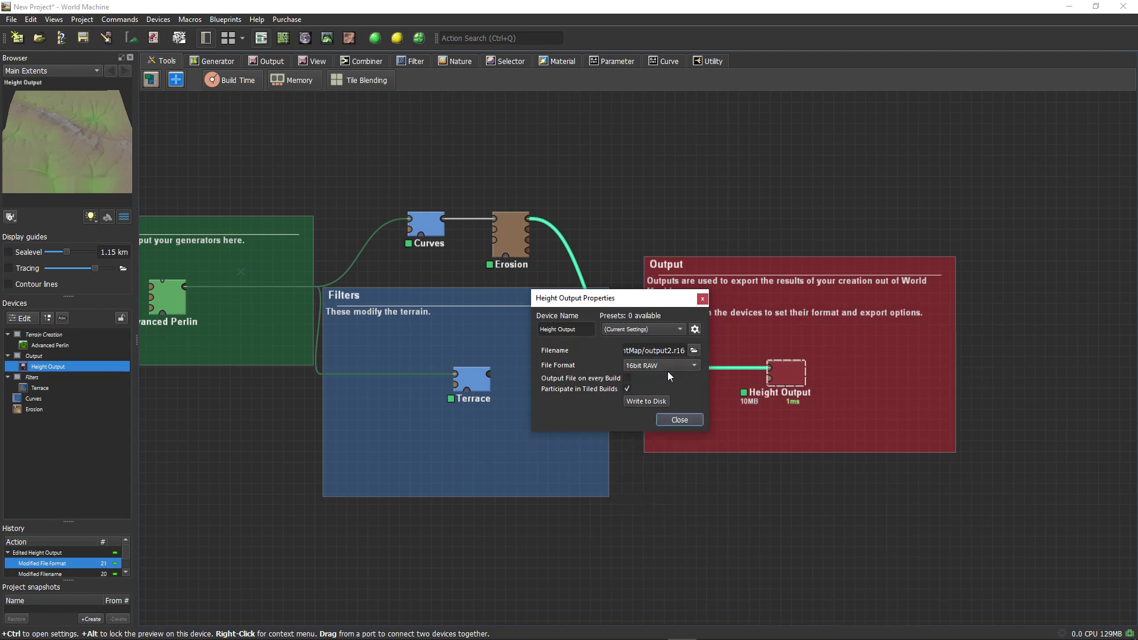
click(675, 420)
Write the Height Output device's terrain to disk as output2.r16
double_click(786, 371)
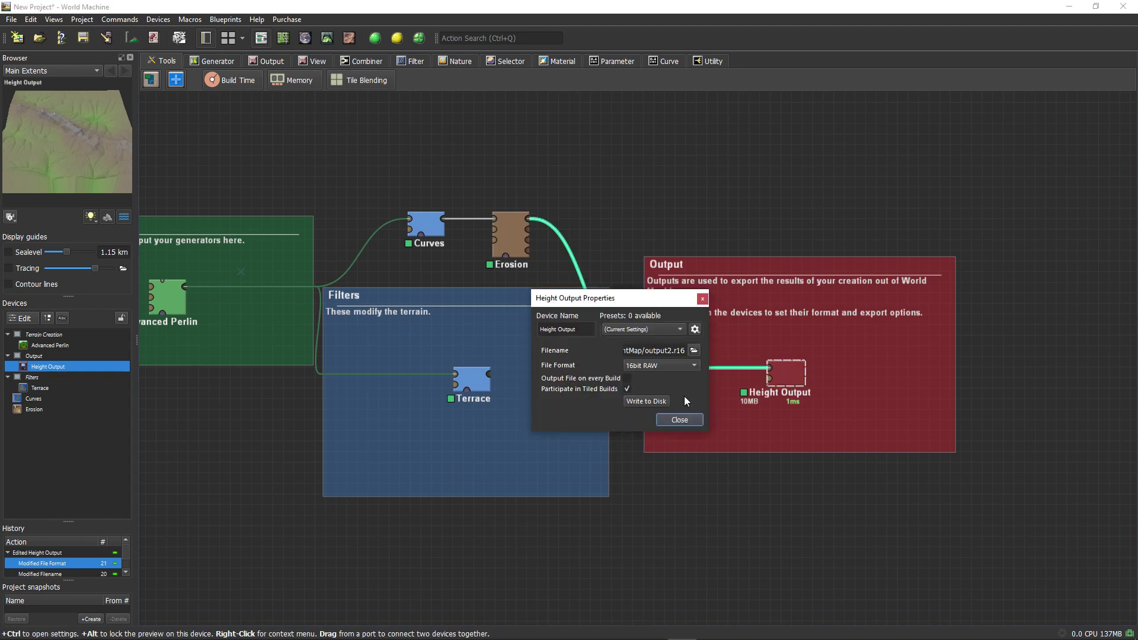
click(646, 401)
click(606, 336)
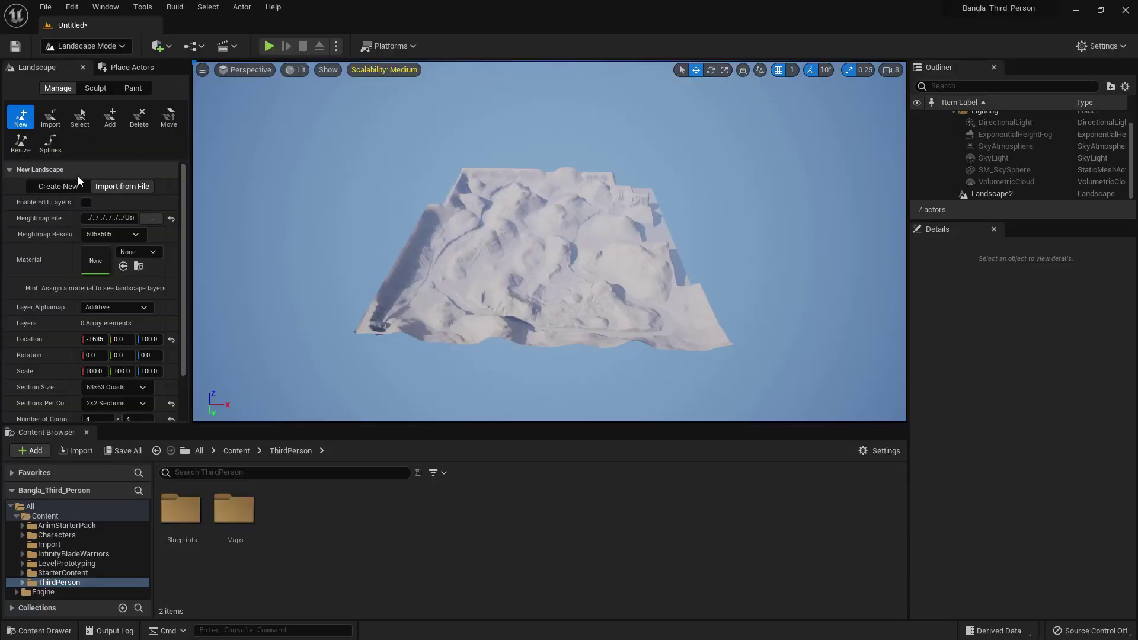
Switch to Unreal Editor and load output2 from the HeightMap folder as the new landscape's heightmap file
click(151, 218)
click(325, 101)
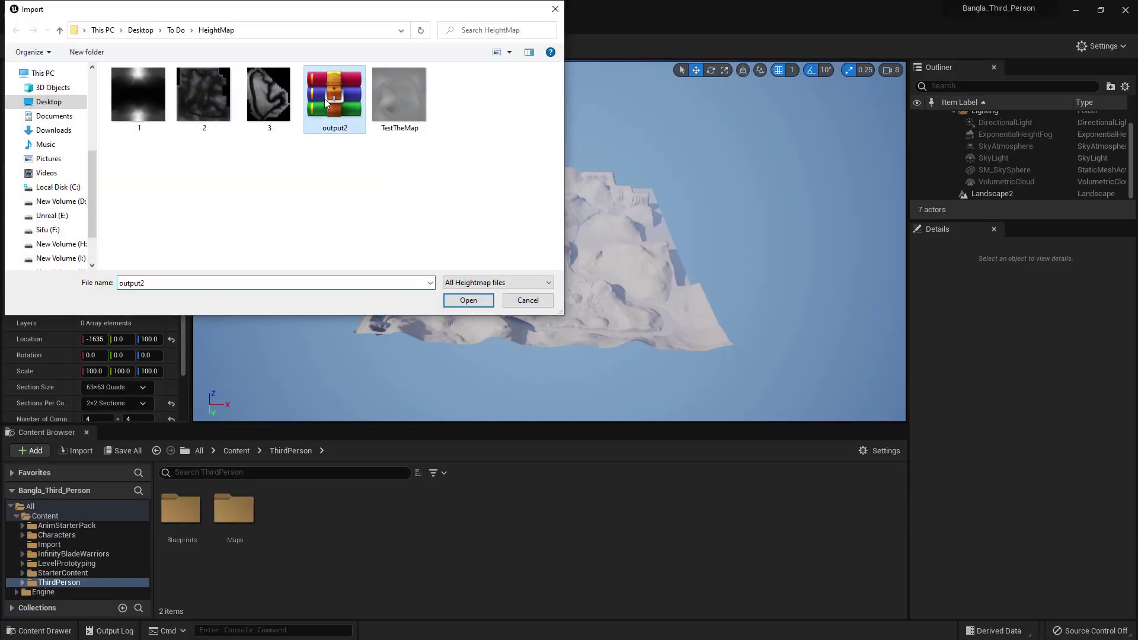
click(469, 300)
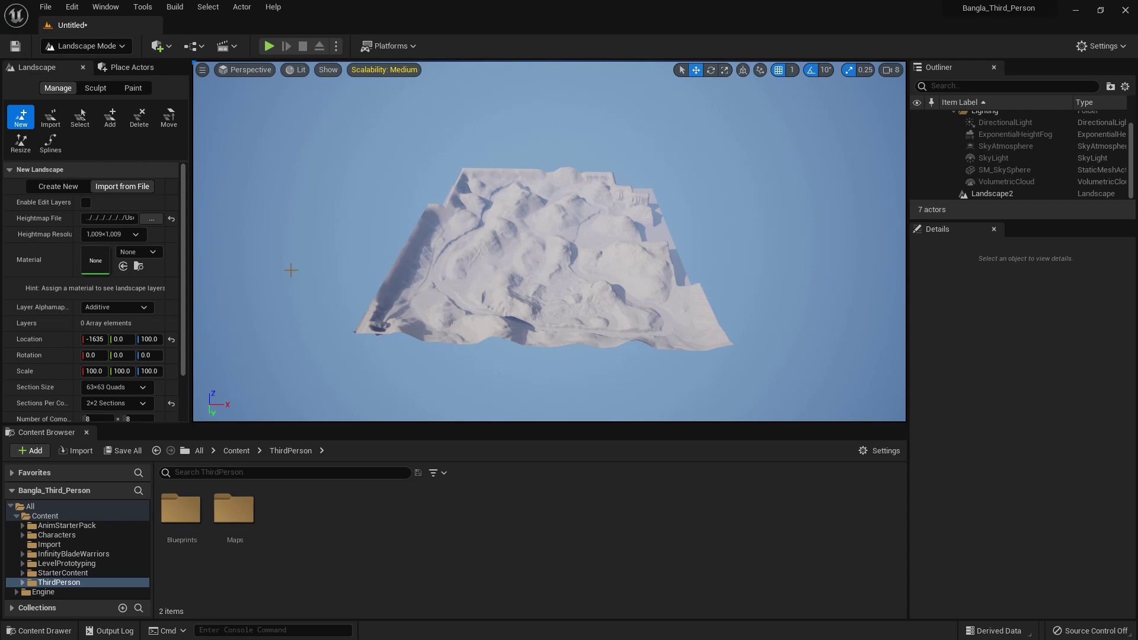
Move the new landscape's placement grid clear of the existing landscape and import the heightmap terrain
scroll(144, 270, down, 2)
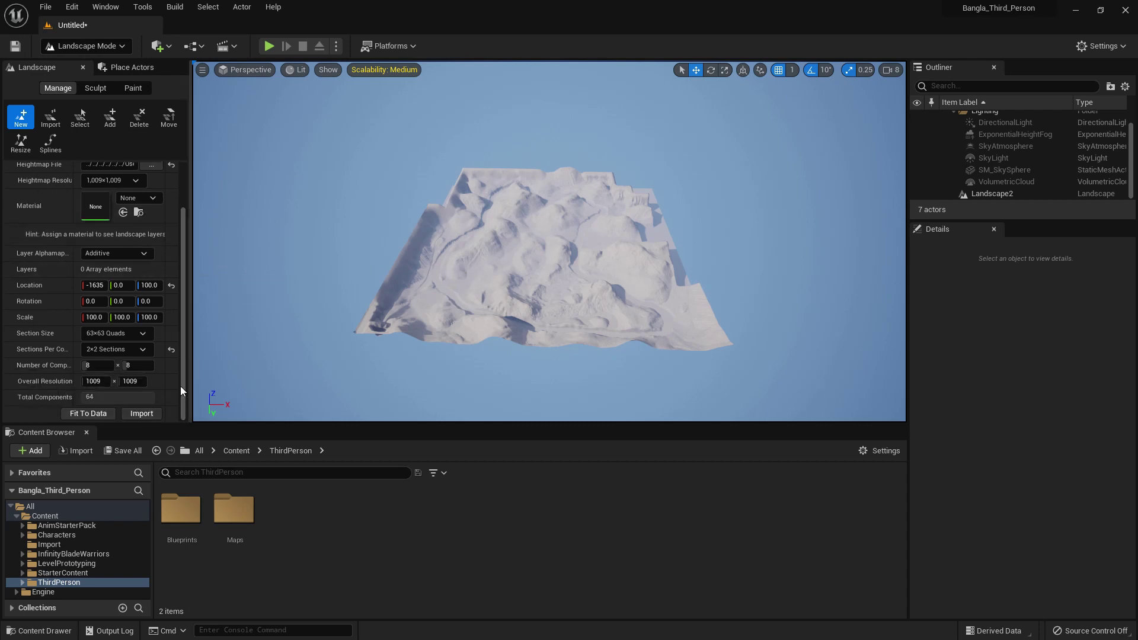
click(150, 413)
right_drag(414, 336, 413, 336)
drag(326, 191, 500, 231)
click(145, 414)
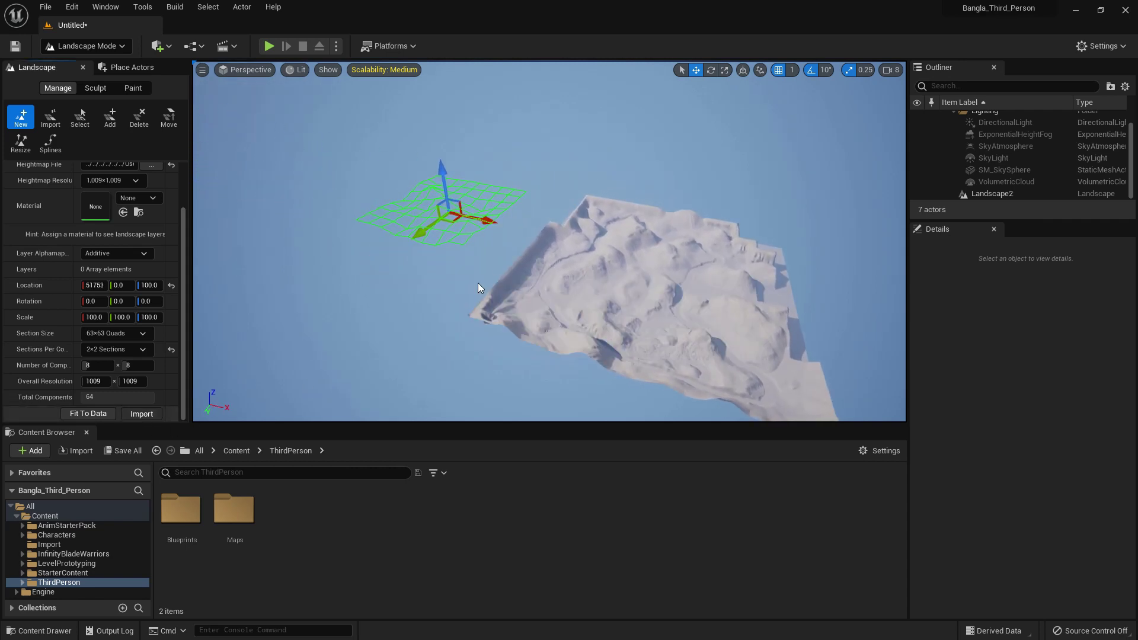
Flatten a long strip across the imported landscape's ridges using the Flatten tool at strength 1.0
scroll(478, 282, up, 2)
right_drag(478, 283, 478, 282)
right_drag(660, 181, 660, 177)
right_drag(654, 128, 618, 143)
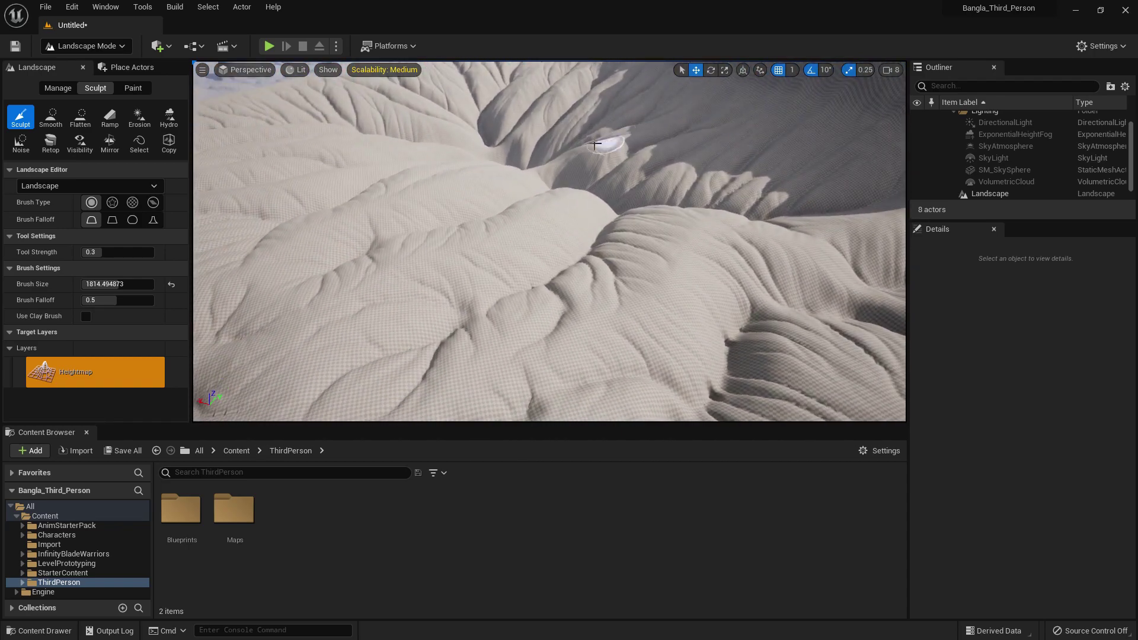
click(81, 118)
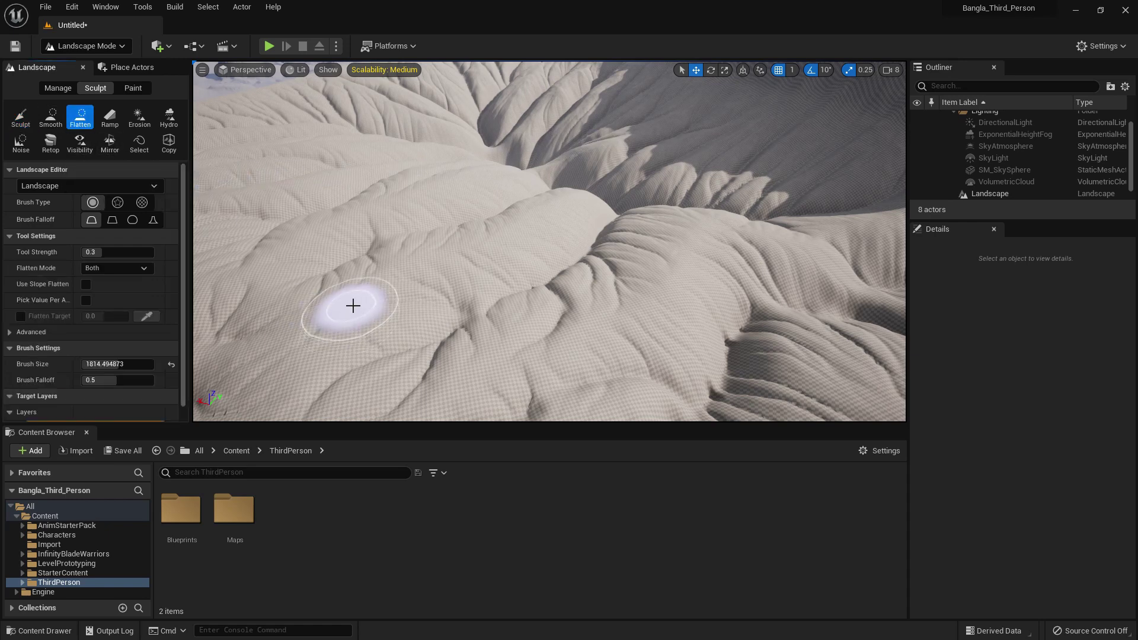
drag(104, 254, 154, 254)
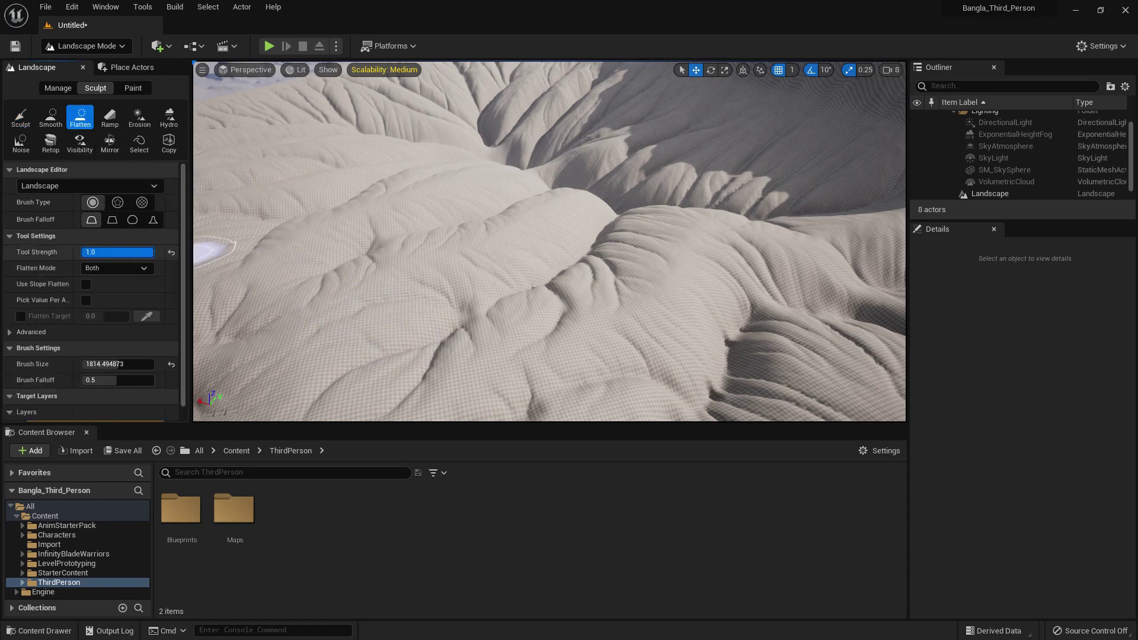
mouse_move(343, 312)
mouse_down()
mouse_move(376, 310)
mouse_move(363, 240)
mouse_up()
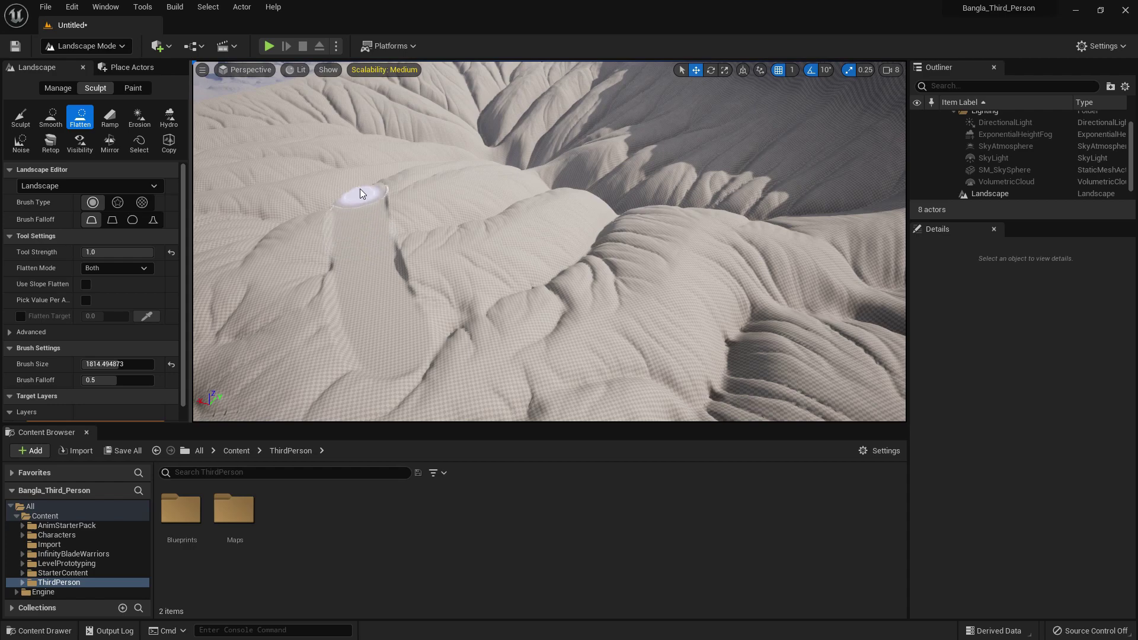
mouse_move(360, 193)
mouse_down()
mouse_move(358, 152)
mouse_move(422, 95)
mouse_up()
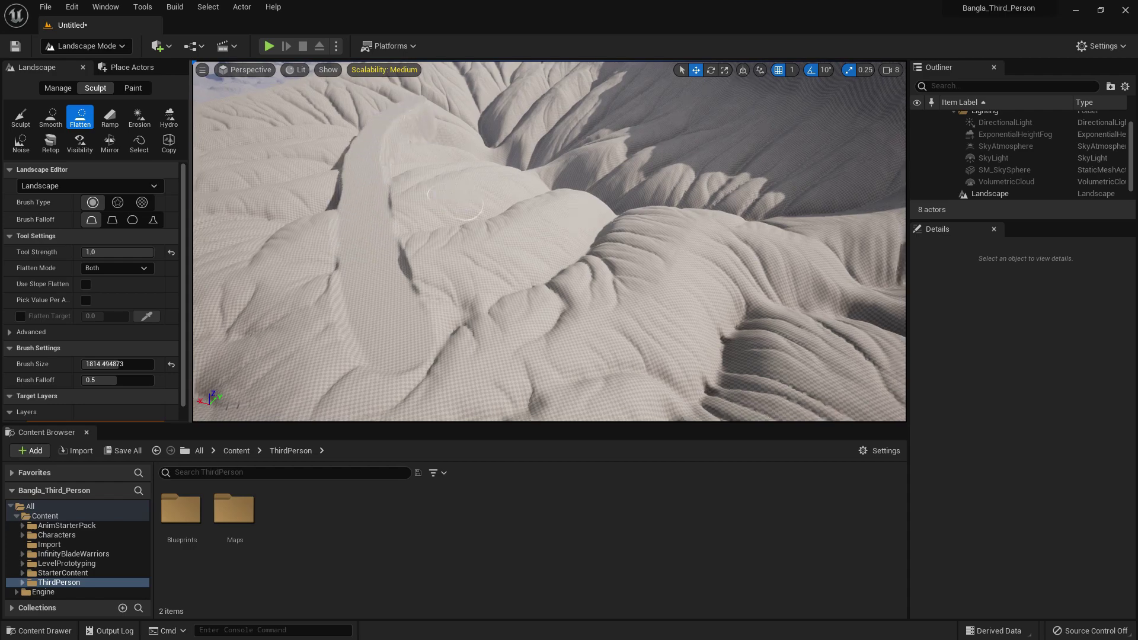
Extend the flattened strip around the eroded hills to form a closed, road-like loop
mouse_move(455, 203)
right_down()
mouse_move(557, 222)
mouse_move(534, 217)
right_up()
mouse_move(362, 229)
mouse_down()
mouse_move(318, 186)
mouse_move(345, 127)
mouse_move(419, 107)
mouse_move(605, 101)
mouse_move(757, 122)
mouse_move(831, 173)
mouse_move(887, 285)
mouse_move(883, 332)
mouse_up()
right_drag(784, 216, 847, 302)
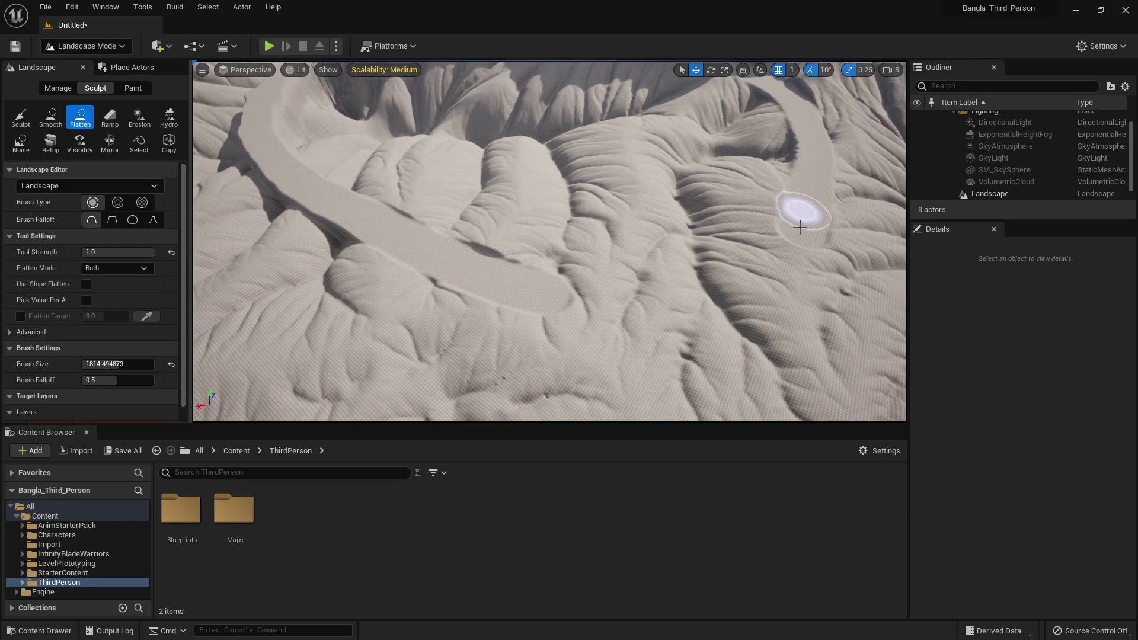
mouse_move(800, 226)
mouse_down()
mouse_move(617, 294)
mouse_move(523, 290)
mouse_up()
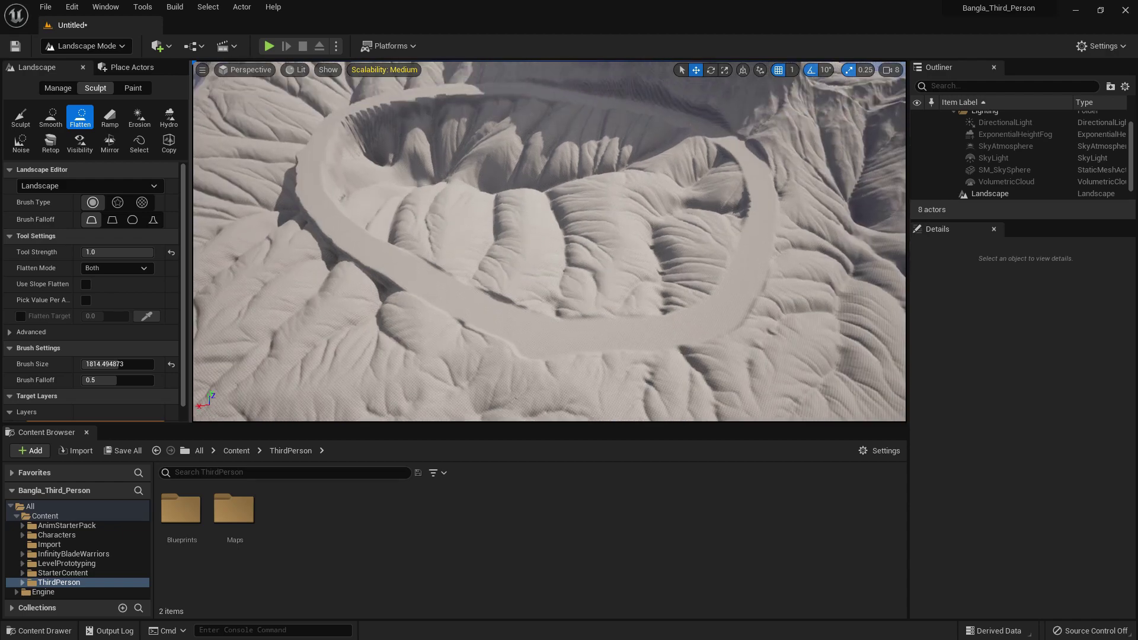